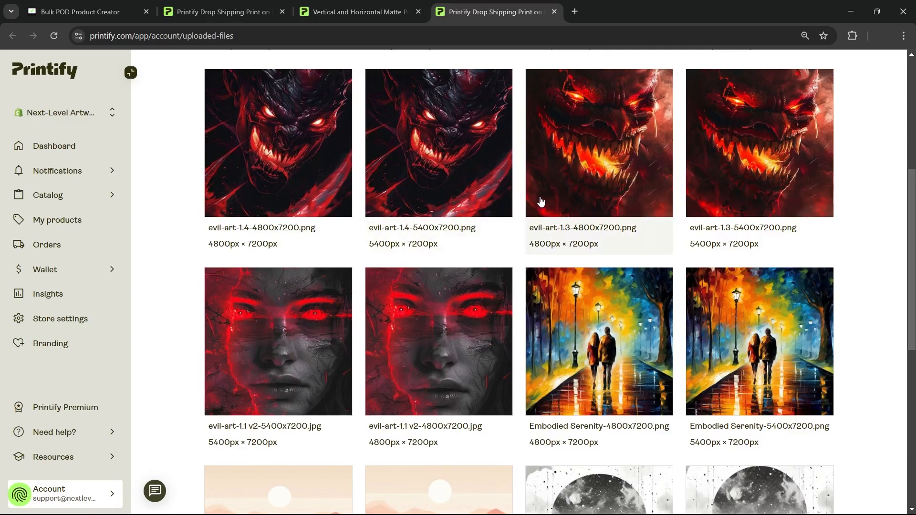
Open the upload source choices on Printify's My files page, then return to the matte poster editor
scroll(814, 201, up, 5)
click(800, 74)
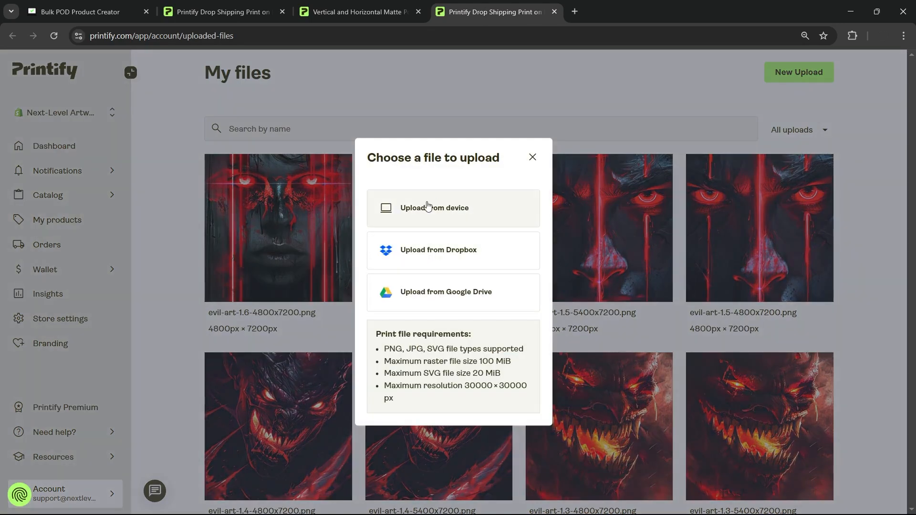
click(429, 207)
click(471, 241)
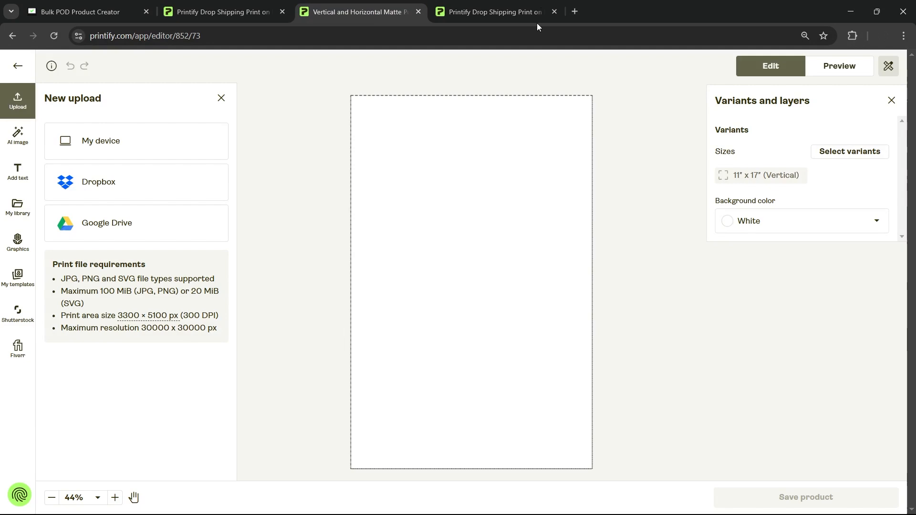
click(536, 19)
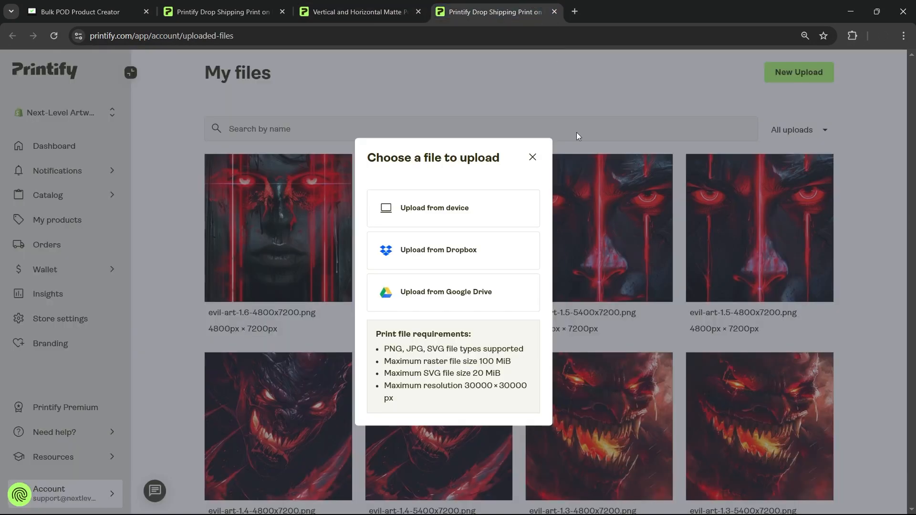
click(377, 19)
Upload the Nightfall Reflections image from the device onto the vertical matte poster design
click(18, 100)
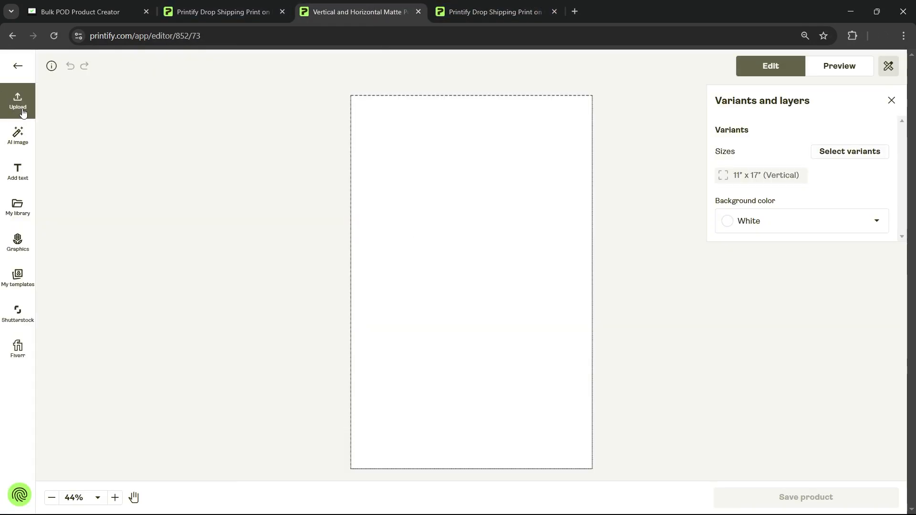
click(14, 101)
click(154, 143)
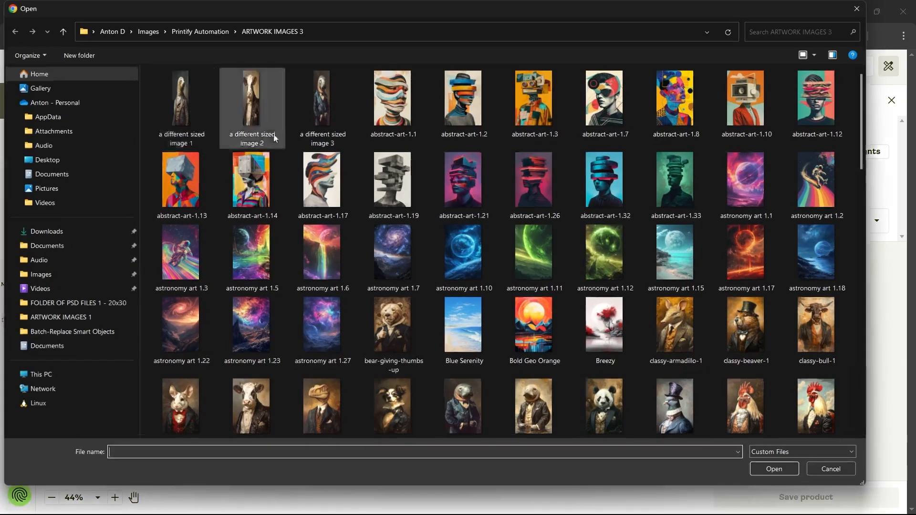
scroll(465, 269, down, 10)
double_click(540, 381)
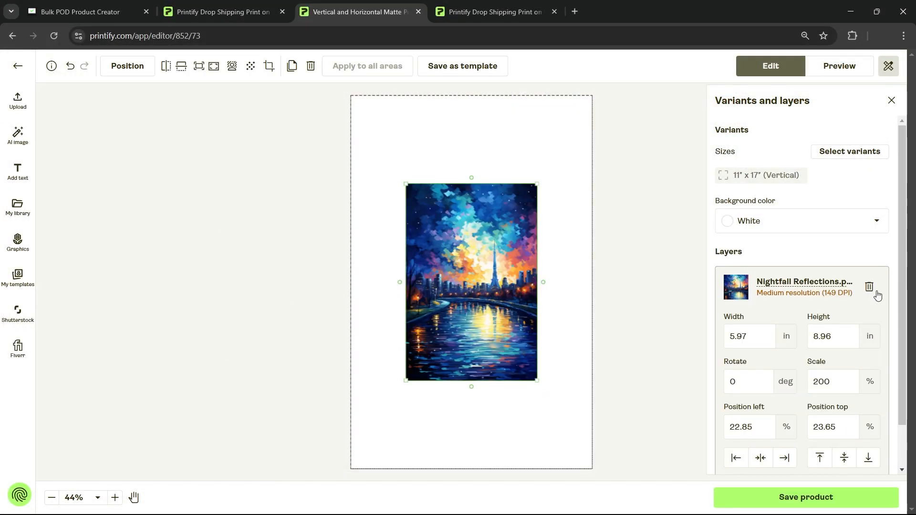
Place evil-art-1.6 from the image library on the poster, first the 4800 × 7200 px version and then the 5400 × 7200 px version
key(ctrl+Tab)
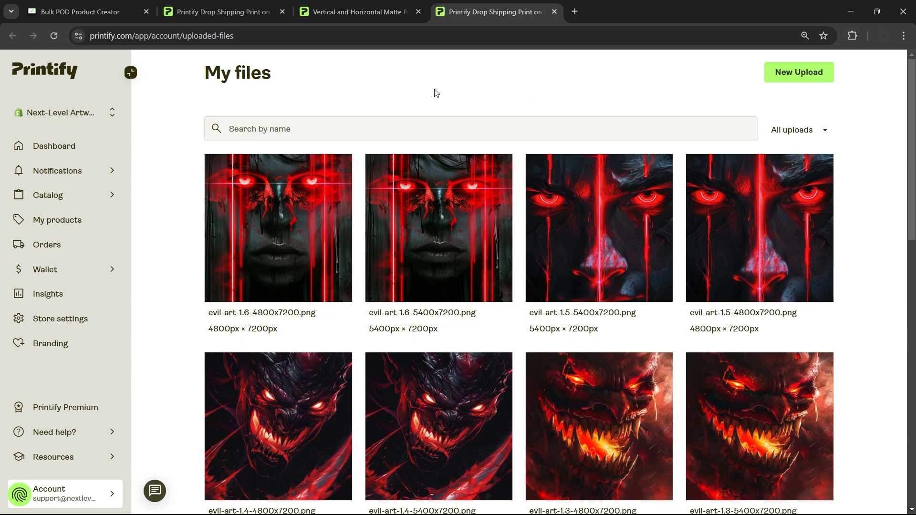
key(ctrl+shift+Tab)
click(34, 215)
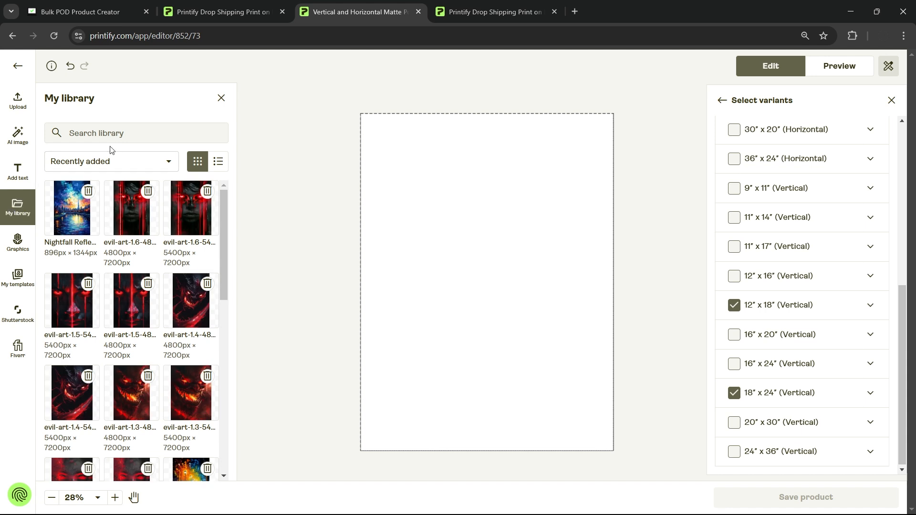
click(132, 220)
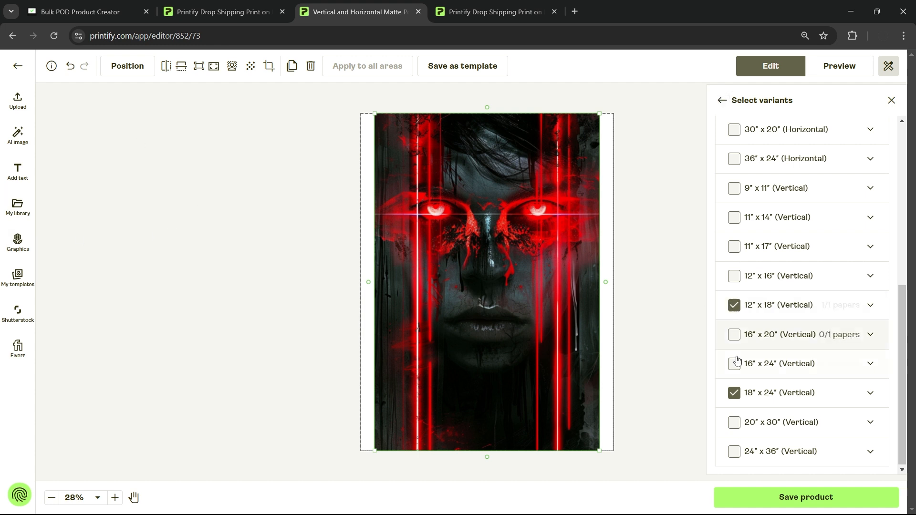
click(29, 218)
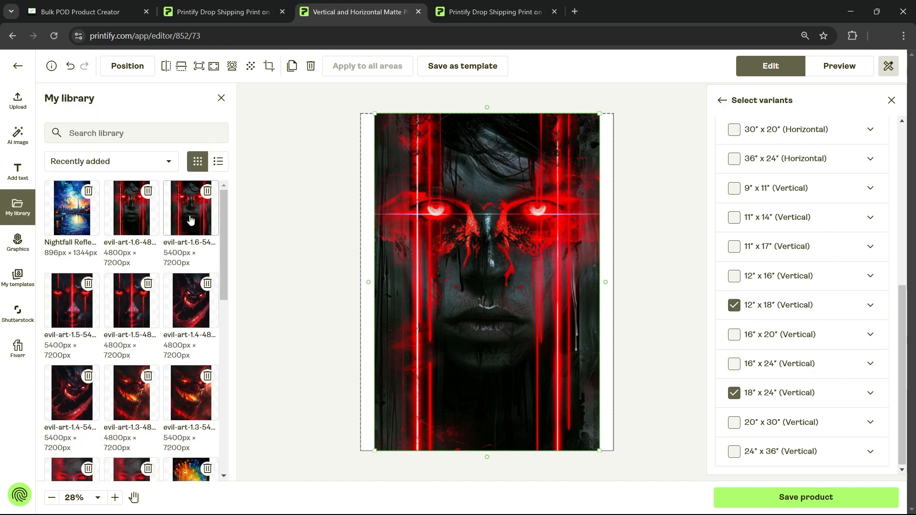
click(247, 217)
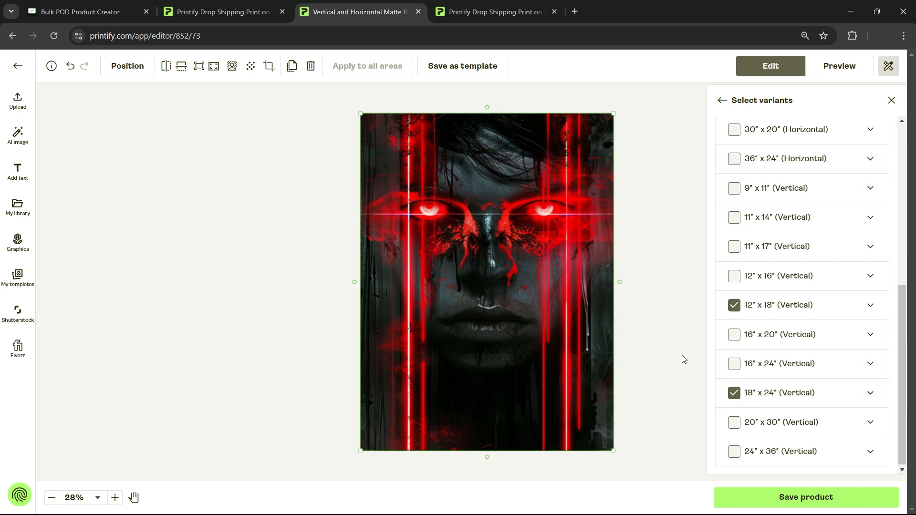
Switch to Bulk POD Product Creator and examine its product creation rules, also viewing the artwork images in the ARTWORK IMAGES 4 folder
key(ctrl+1)
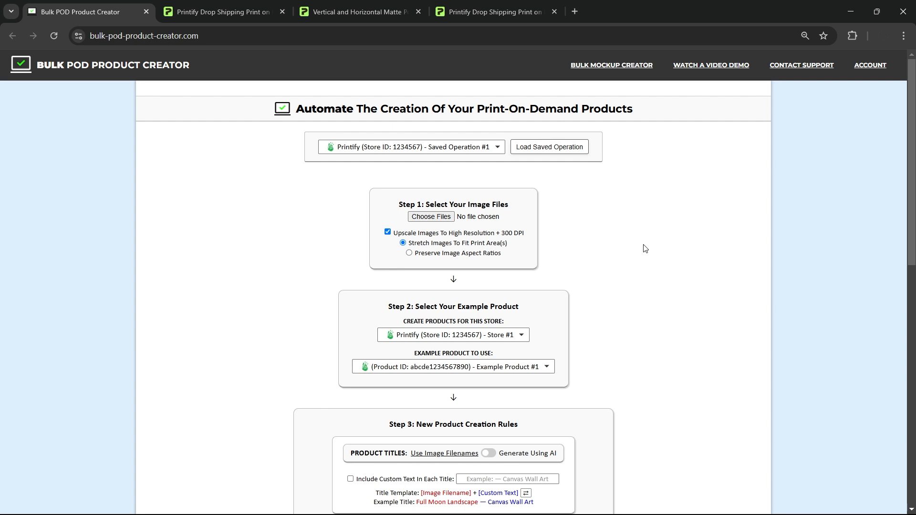
scroll(644, 241, down, 5)
scroll(645, 235, down, 1)
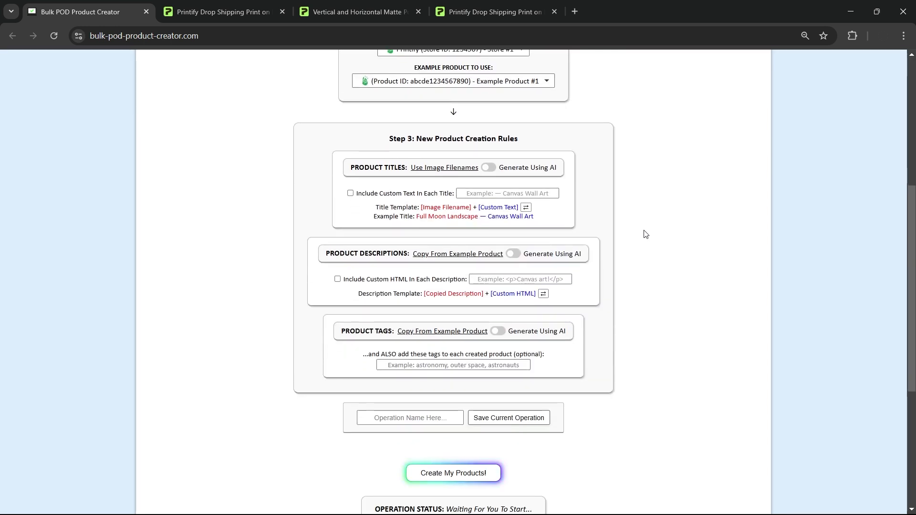
key(alt+Tab)
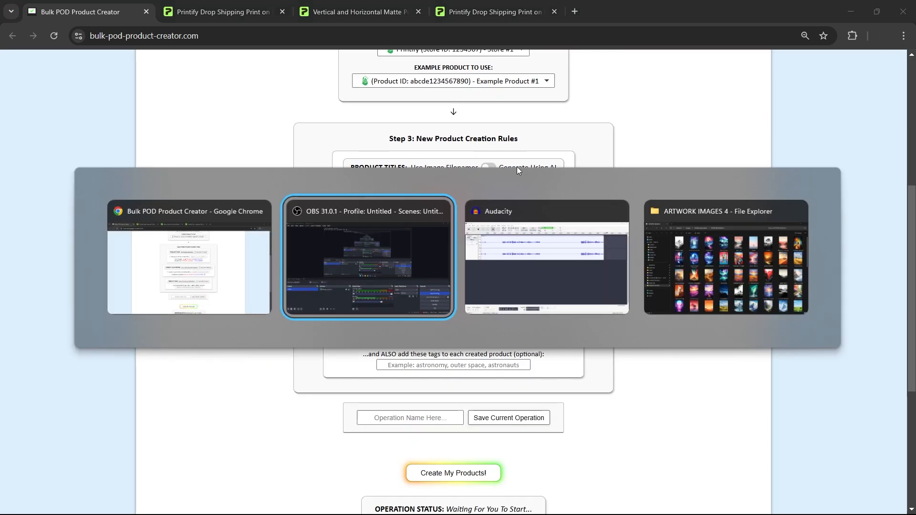
click(640, 195)
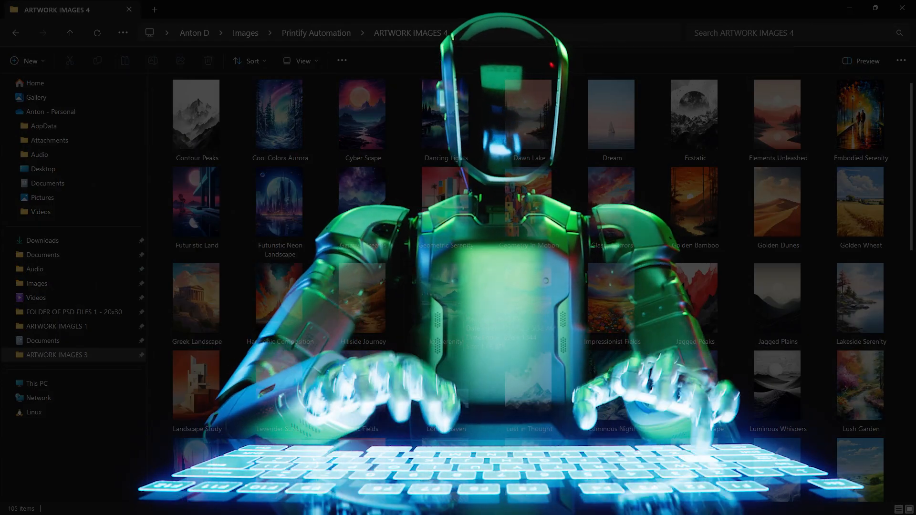
key(alt+Tab)
click(388, 210)
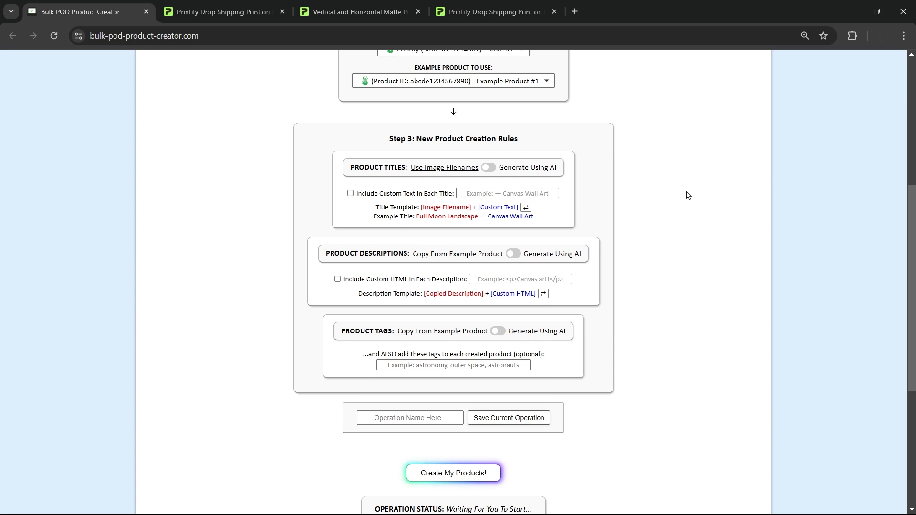
scroll(687, 238, down, 2)
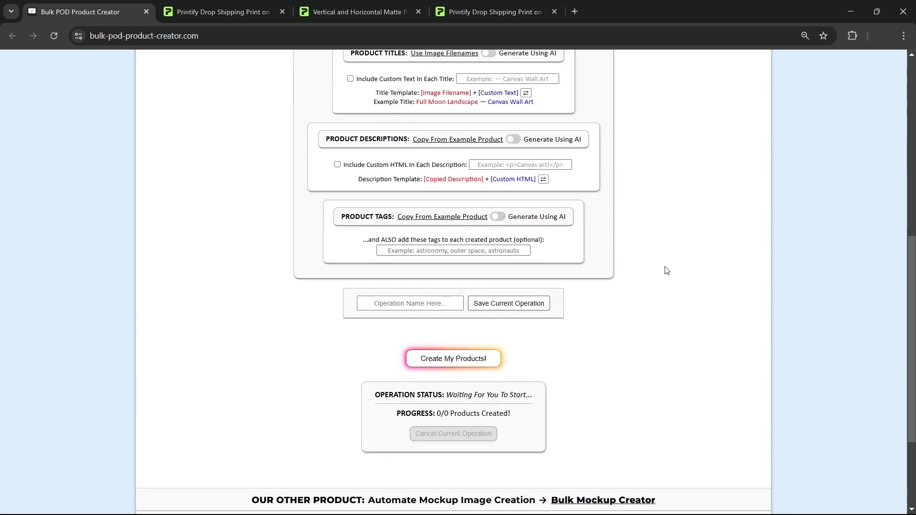
scroll(707, 266, up, 7)
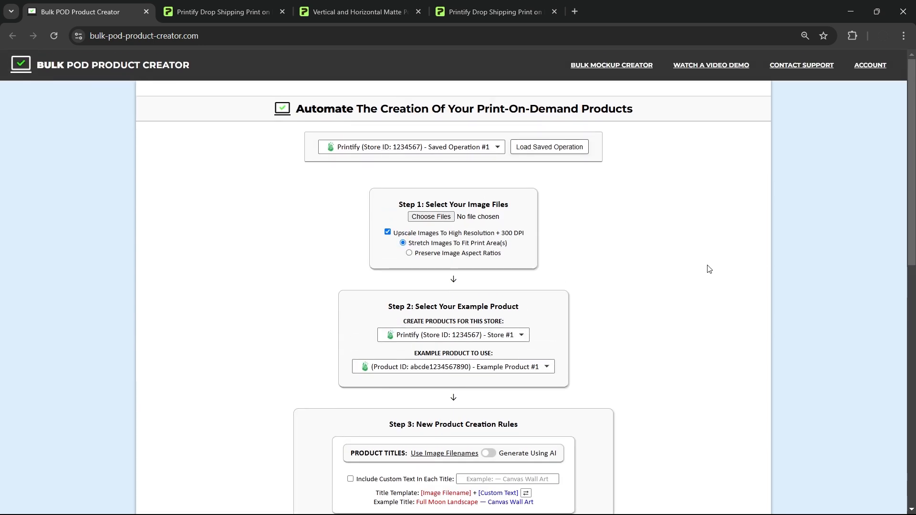
Check the Printify files and poster pages, then examine all three setup steps in Bulk POD Product Creator
click(504, 7)
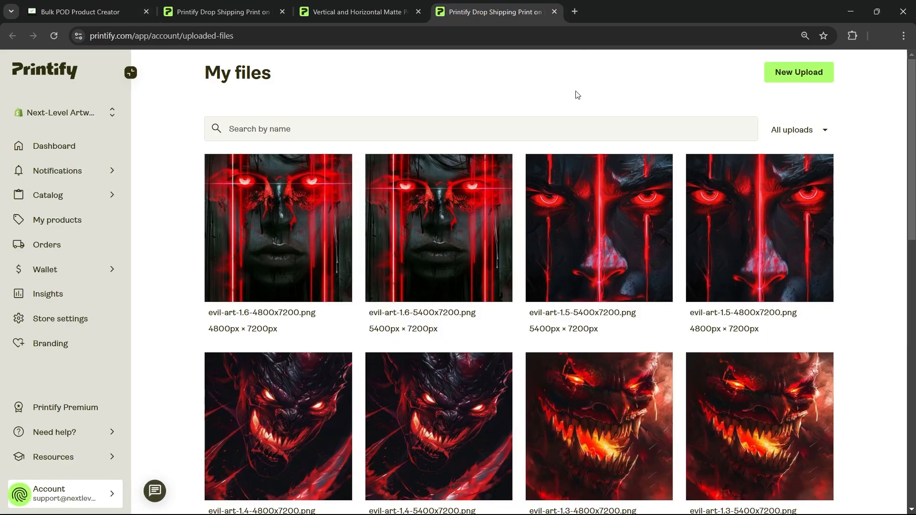
click(403, 11)
click(80, 12)
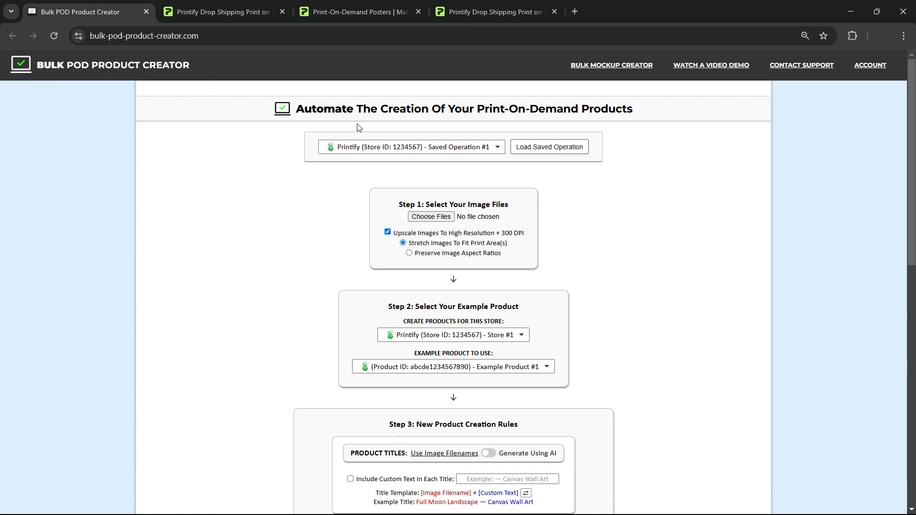
scroll(692, 139, down, 3)
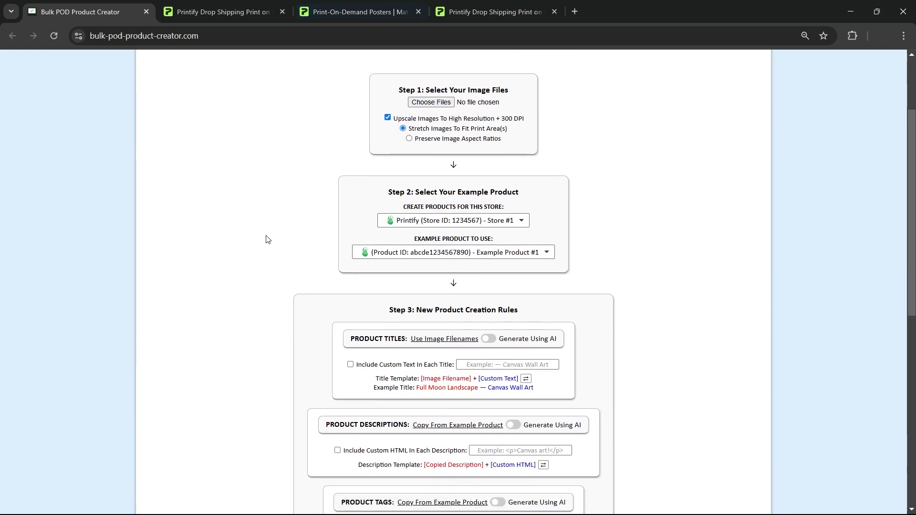
scroll(724, 232, up, 3)
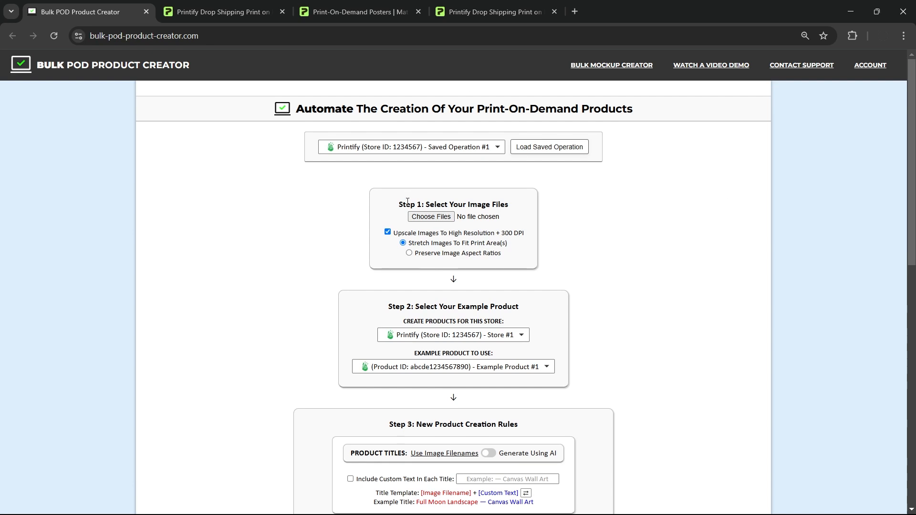
scroll(659, 220, down, 7)
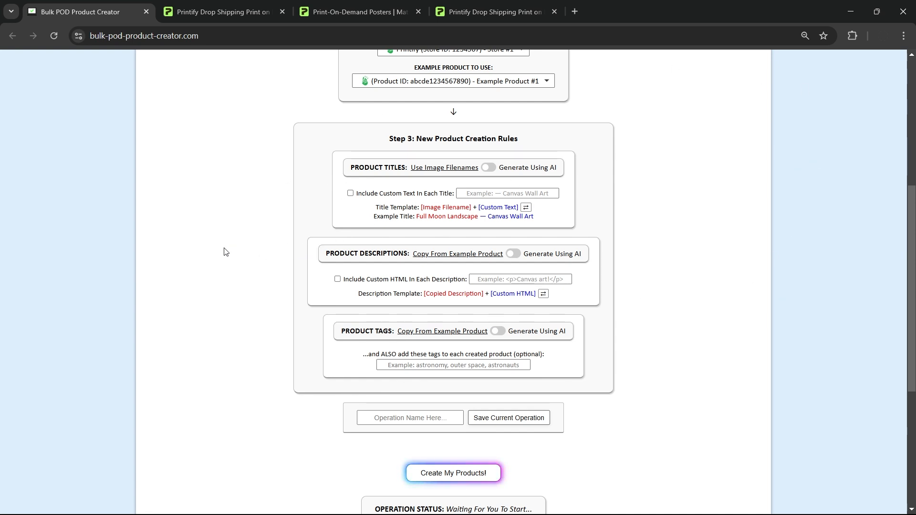
scroll(214, 257, up, 6)
Select all images in the ARTWORK IMAGES 4 folder as the image files for the bulk operation
click(435, 219)
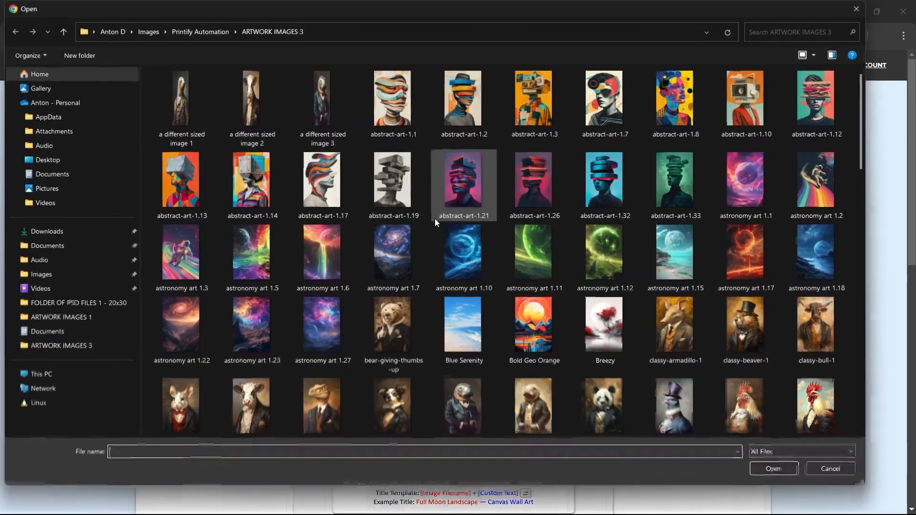
click(210, 31)
double_click(191, 124)
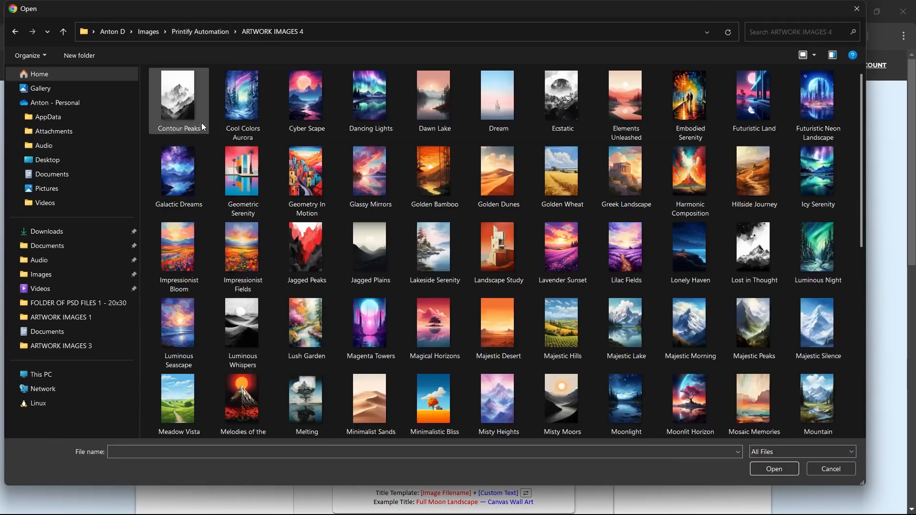
scroll(430, 286, down, 5)
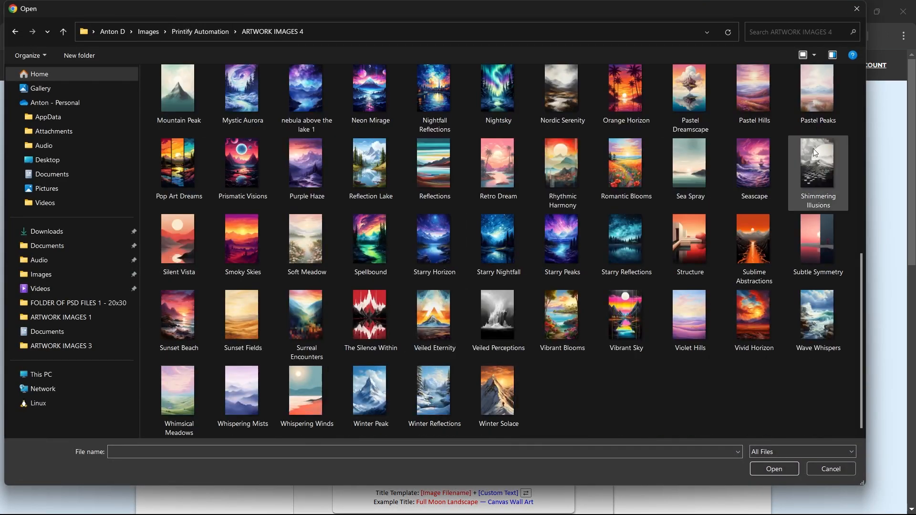
scroll(787, 173, up, 5)
click(563, 253)
key(ctrl+a)
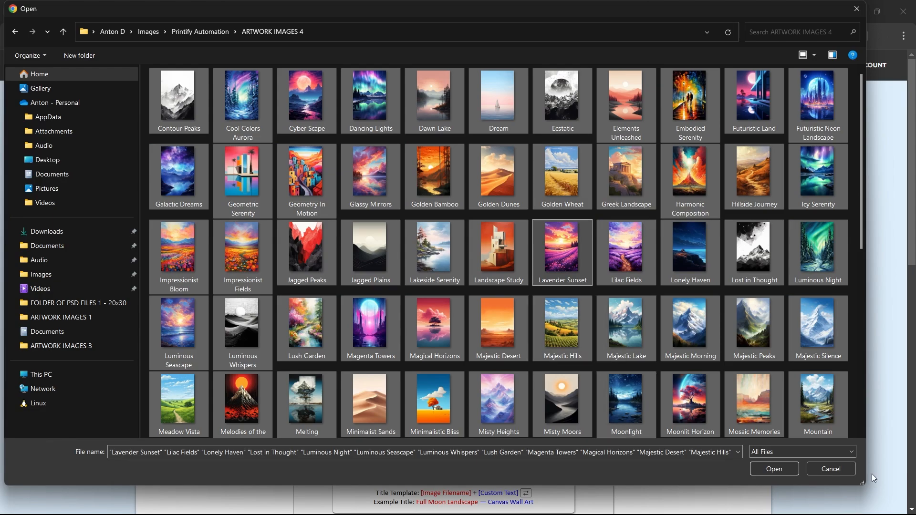
click(776, 471)
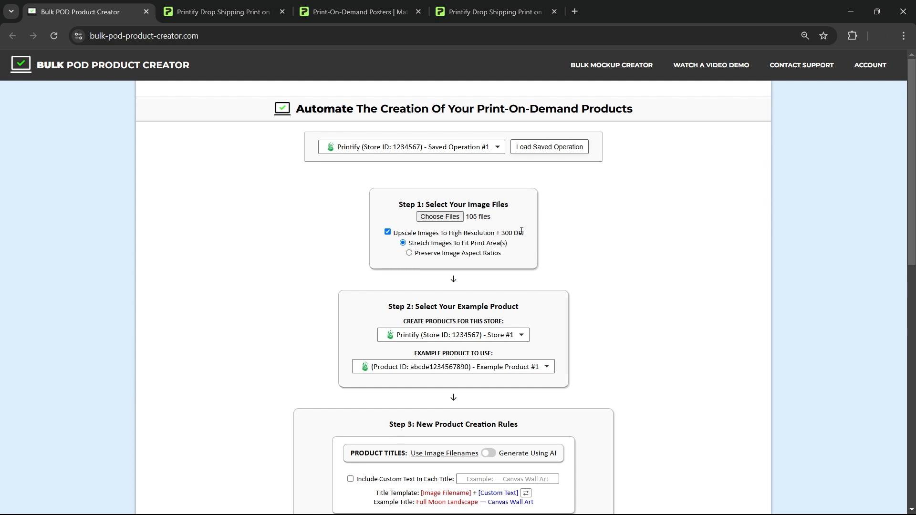
View the Printify matte poster page and the list of template products, then return to Bulk POD Product Creator
click(362, 12)
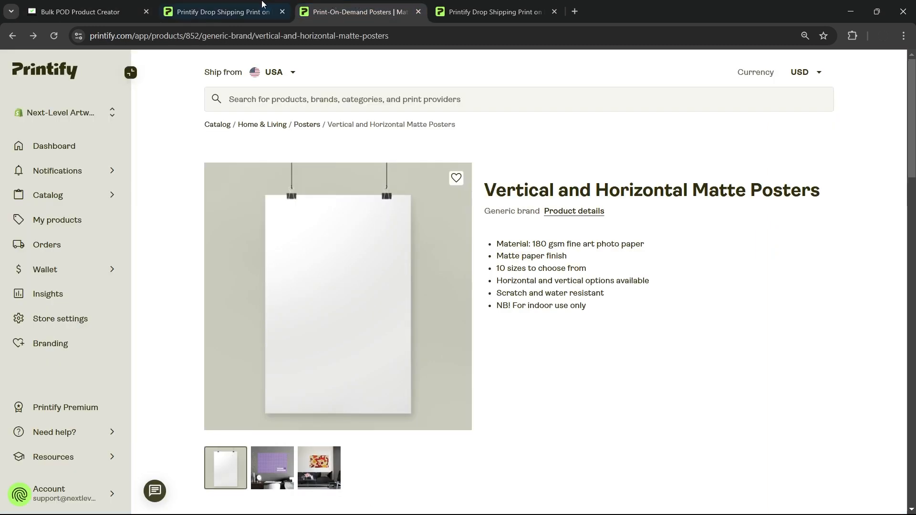
click(221, 12)
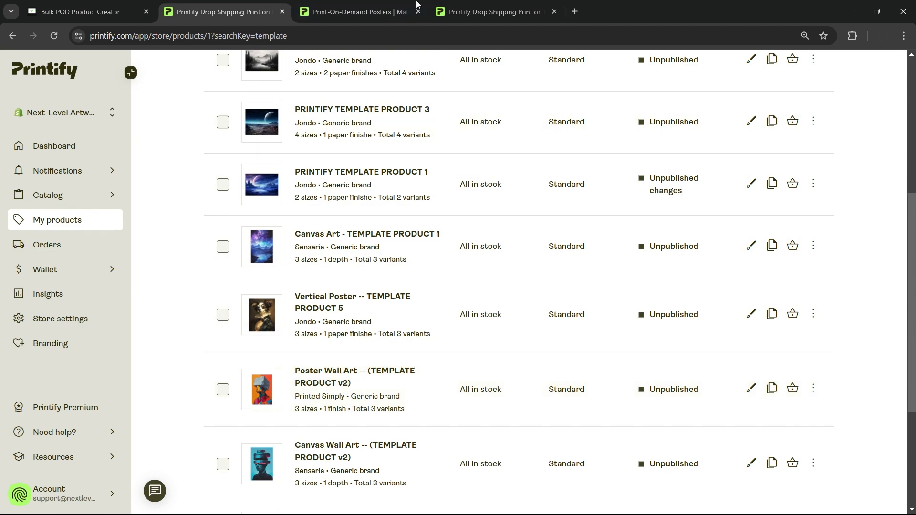
click(82, 7)
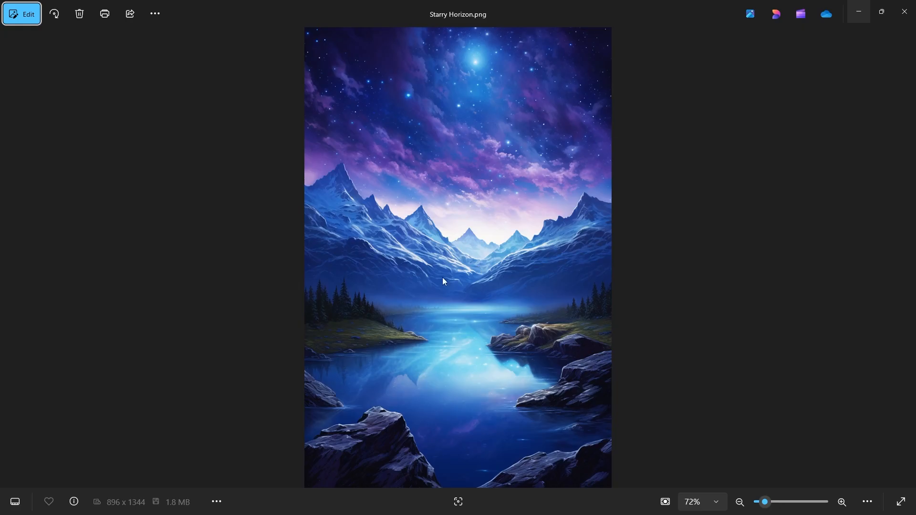
Leave the Starry Horizon image preview for the ARTWORK IMAGES 4 folder, then view the Printify matte poster page
key(alt+Tab)
key(Tab)
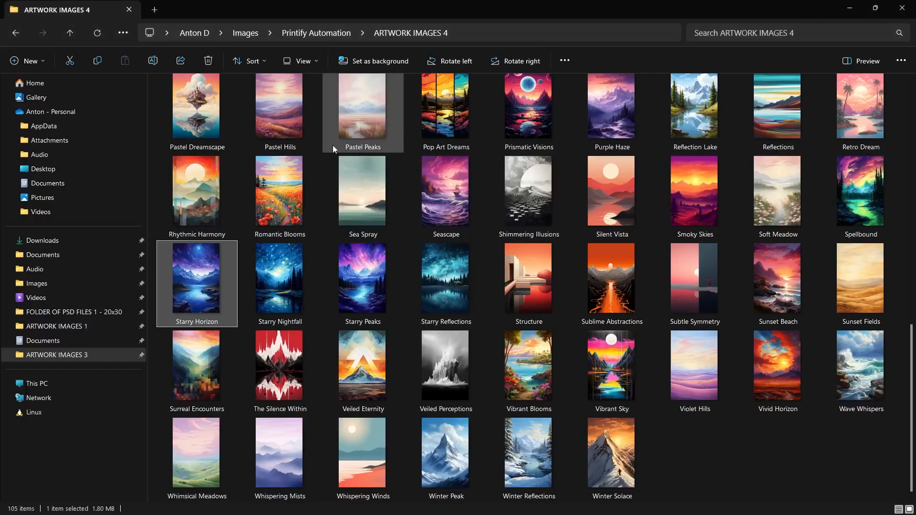
key(alt+Tab)
key(Tab)
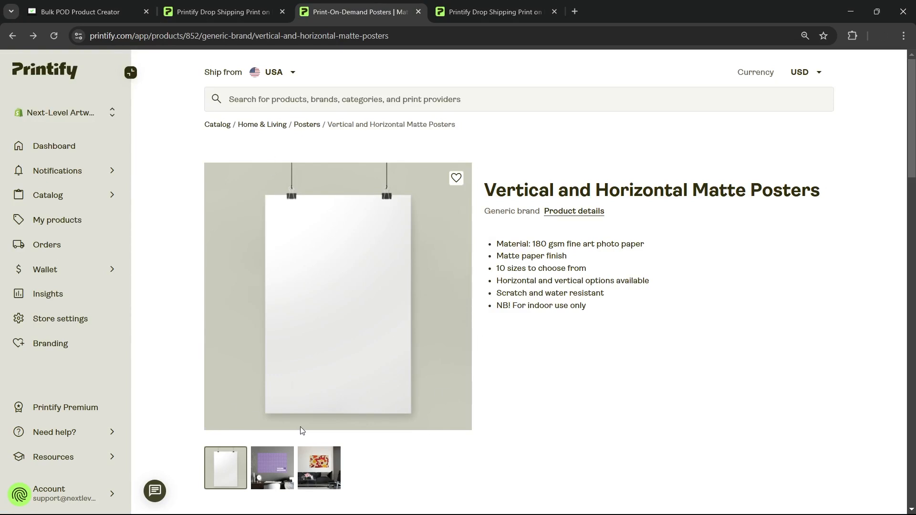
Return to Bulk POD Product Creator and try the Preserve Image Aspect Ratios option for upscaling
click(81, 12)
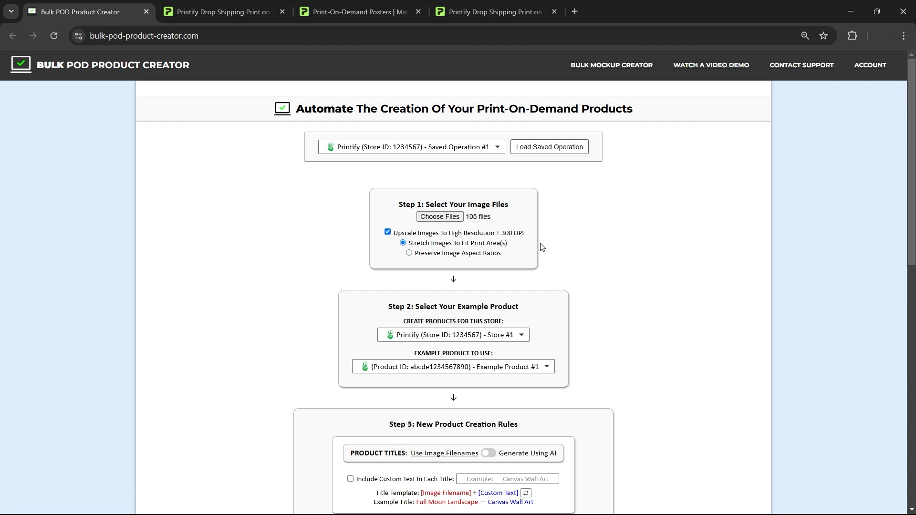
click(476, 255)
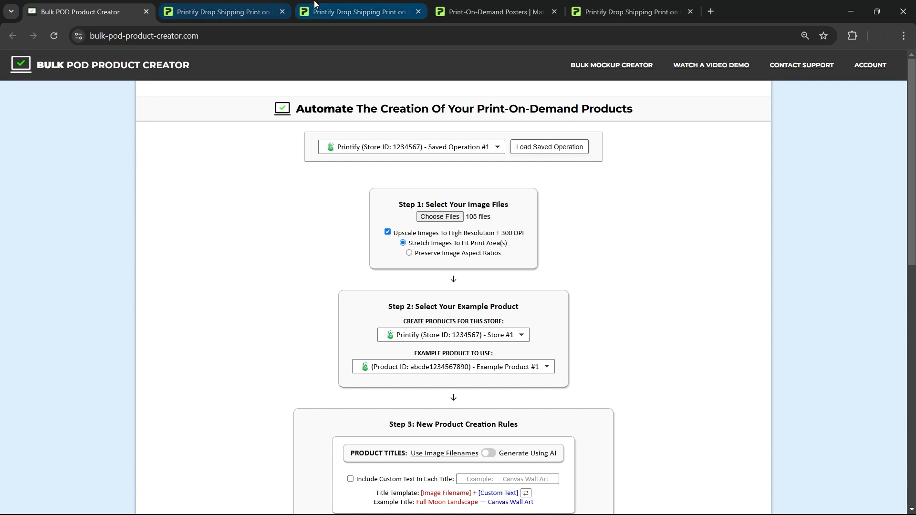
View the 18" x 24" (Vertical) mockups of the Printify Poster Wall Art template product, then return to Bulk POD Product Creator
click(352, 10)
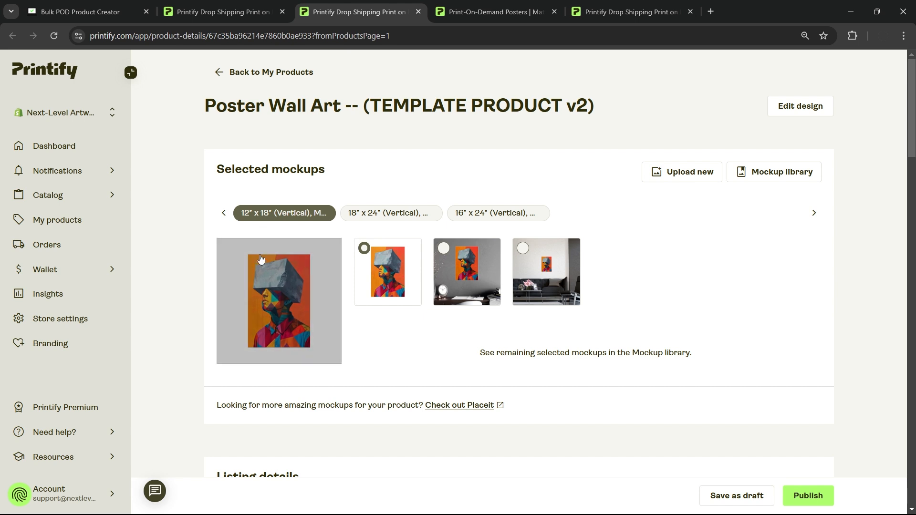
click(383, 218)
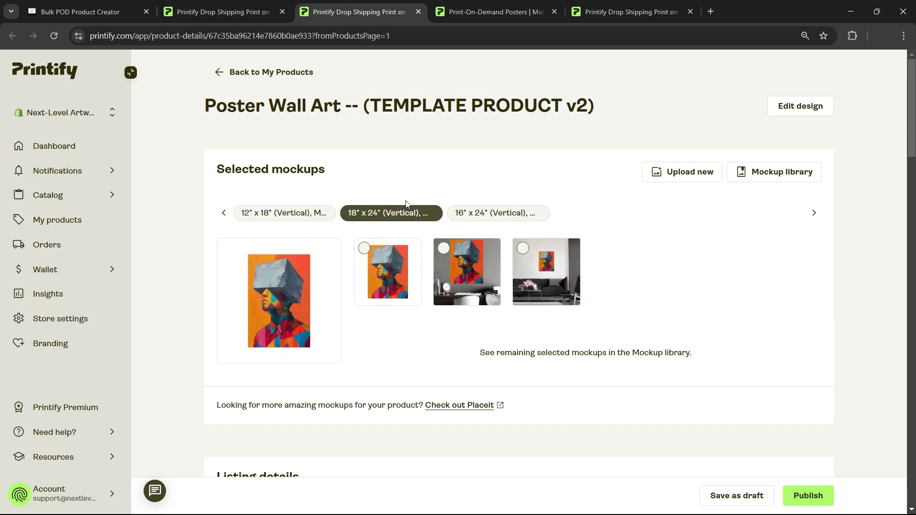
key(ctrl+1)
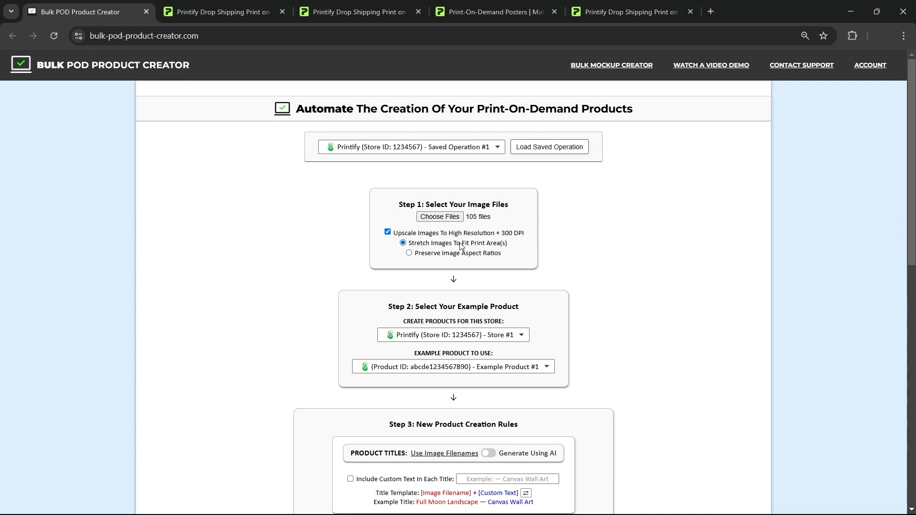
Switch to Printify to check an uploaded artwork file's details, then view the poster template's 12" x 18" (Vertical) mockups
click(361, 7)
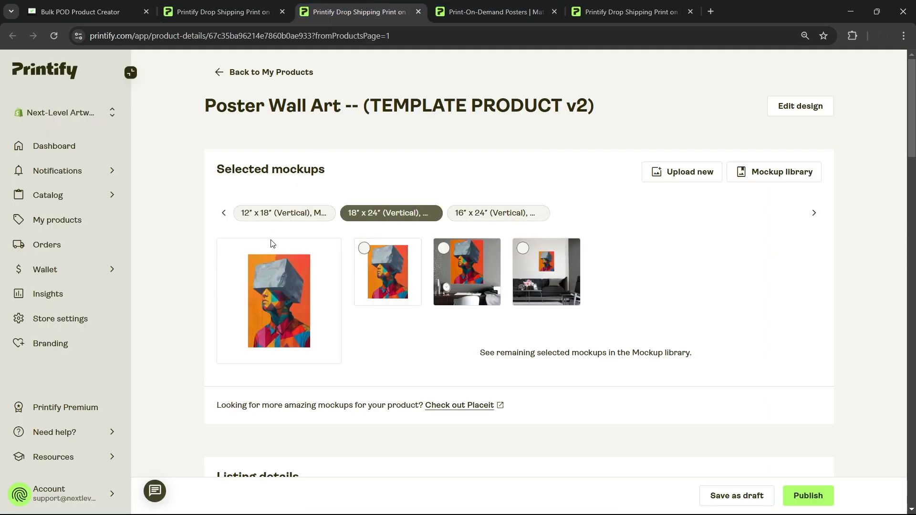
key(ctrl+5)
click(617, 229)
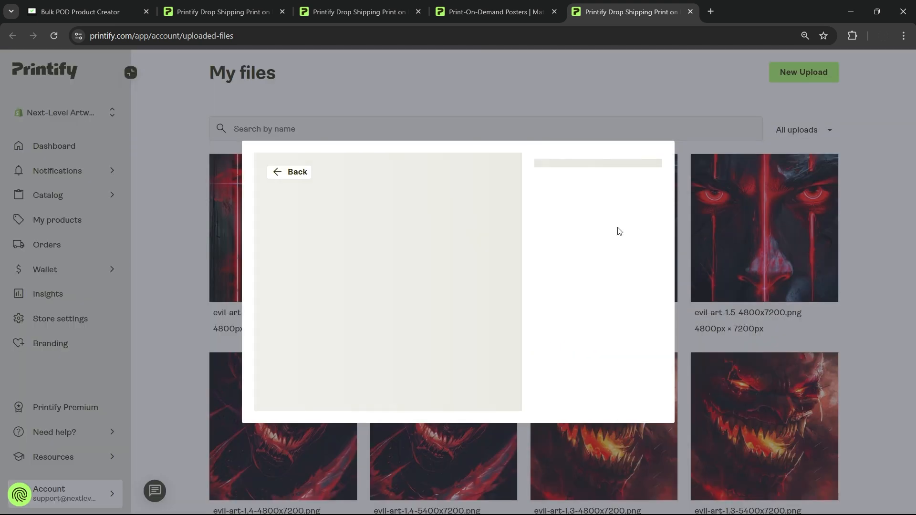
key(ctrl+3)
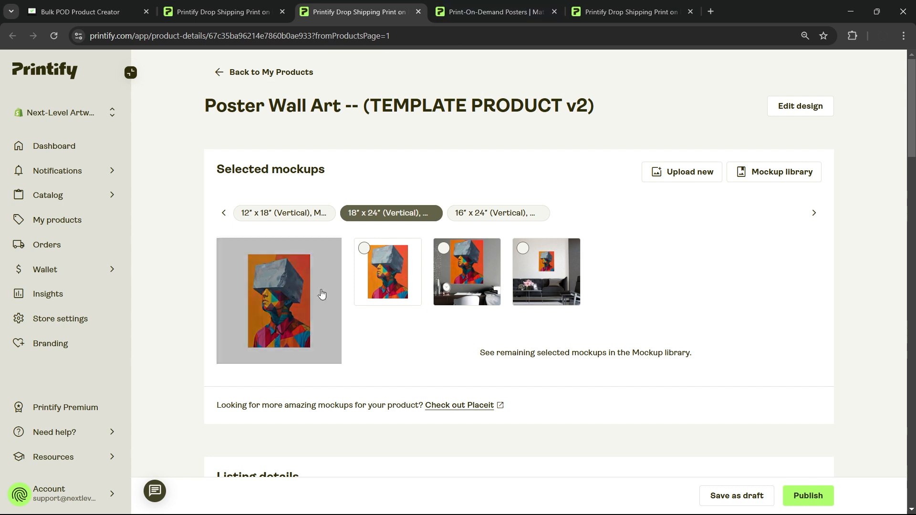
click(284, 218)
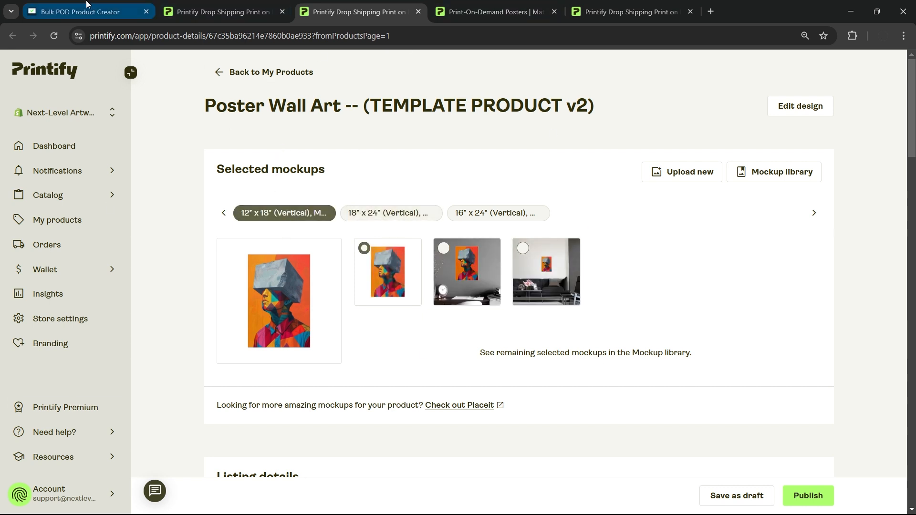
Return to Bulk POD Product Creator, start connecting another store and paste the Printify API key
click(113, 11)
scroll(642, 218, down, 3)
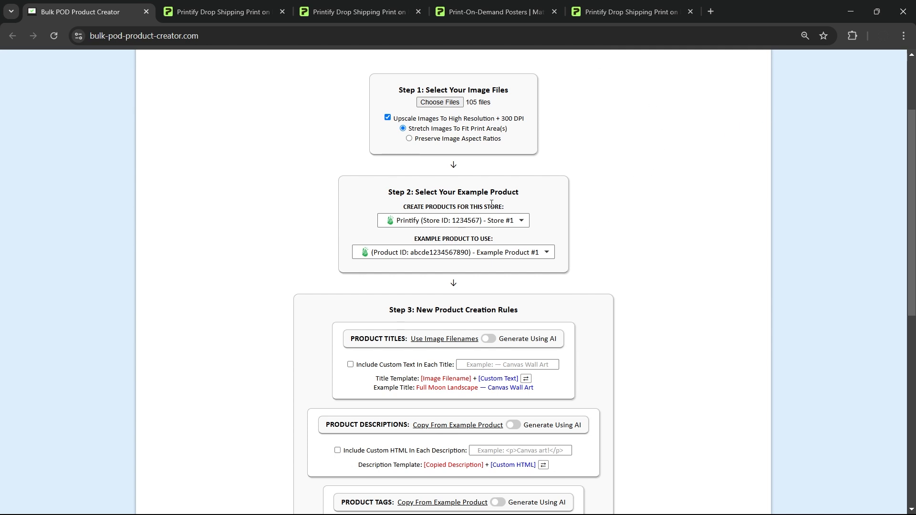
click(439, 219)
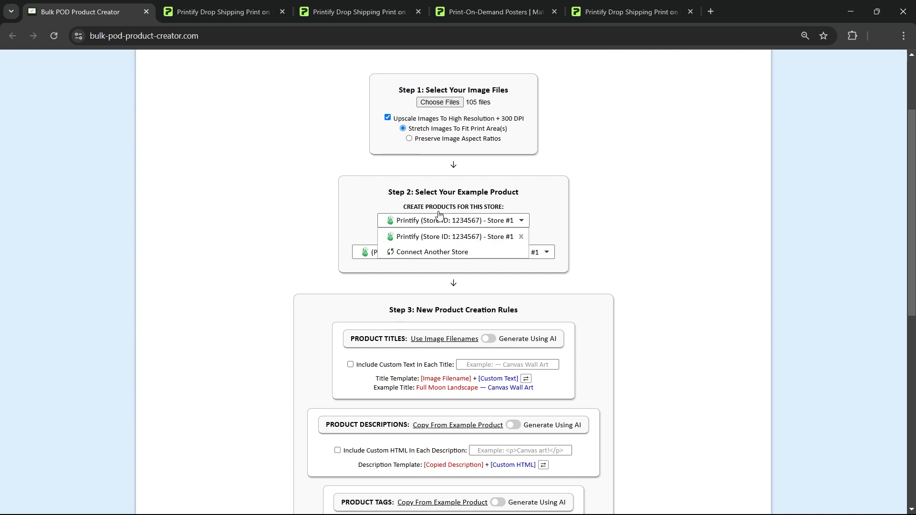
click(448, 253)
click(435, 255)
key(ctrl+v)
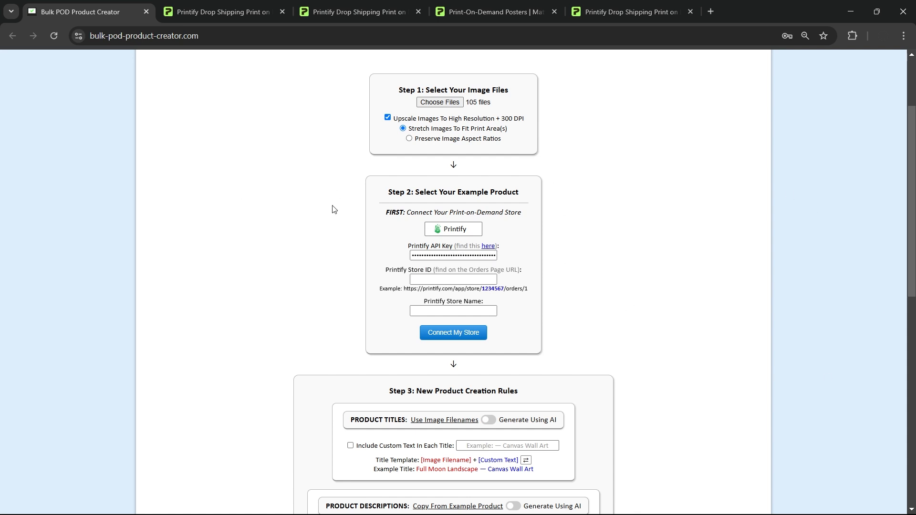
View the Printify Connections page where API tokens are generated and its account menu entry, then close the page
middle_click(488, 247)
click(196, 4)
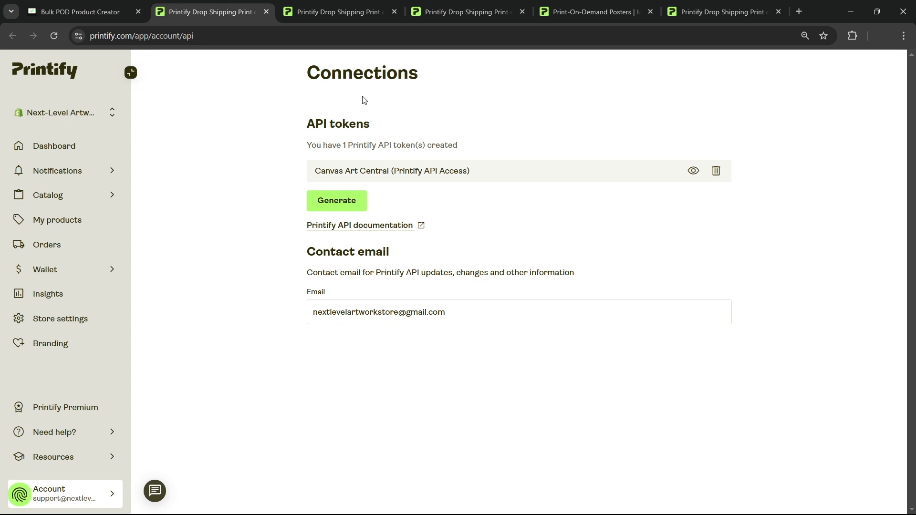
click(65, 492)
click(185, 456)
key(ctrl+w)
Copy the store ID from the Printify Orders page address into the Printify Store ID field in Bulk POD Product Creator
click(446, 278)
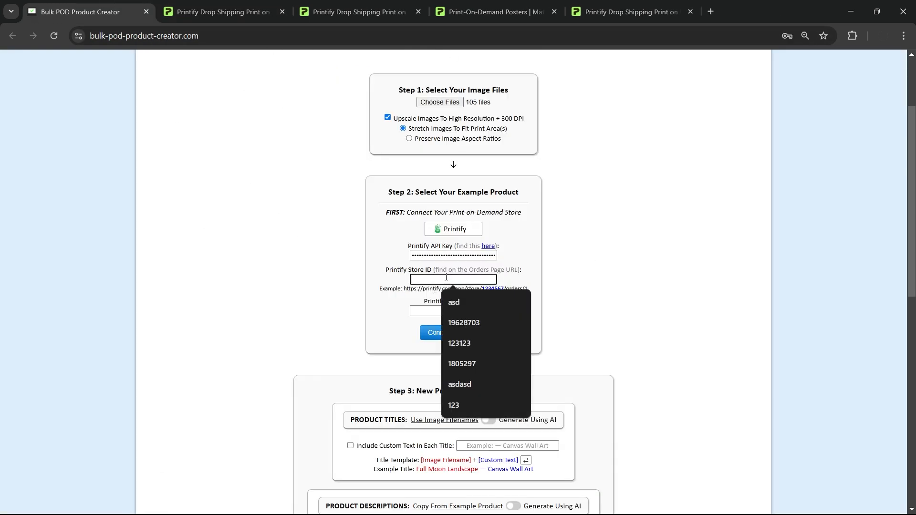
click(220, 11)
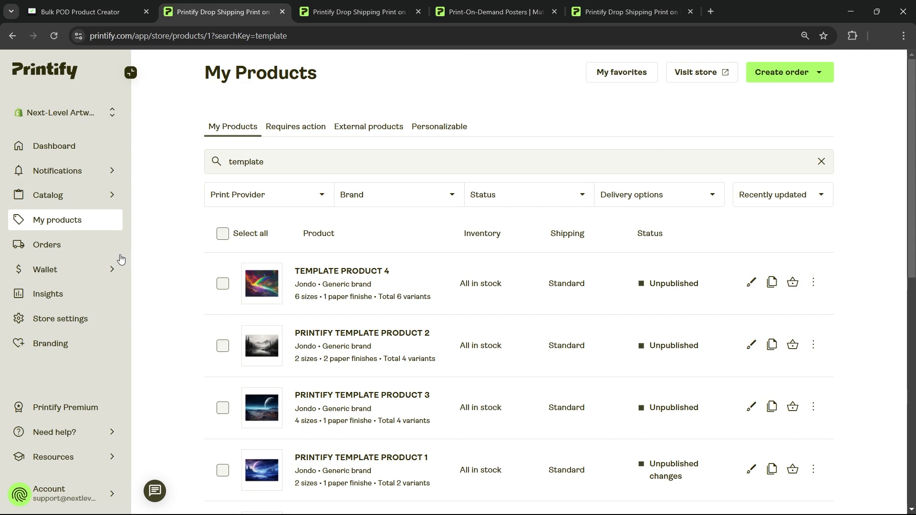
middle_click(53, 257)
click(334, 11)
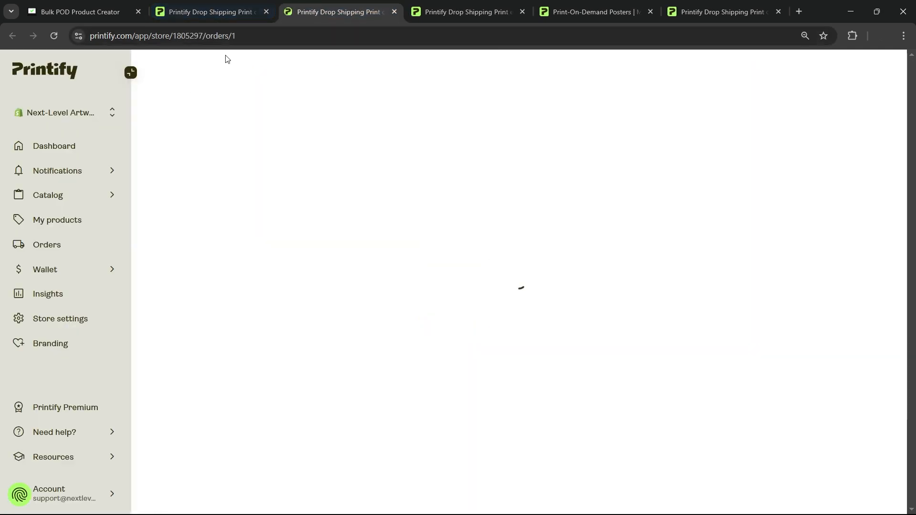
double_click(186, 36)
key(ctrl+c)
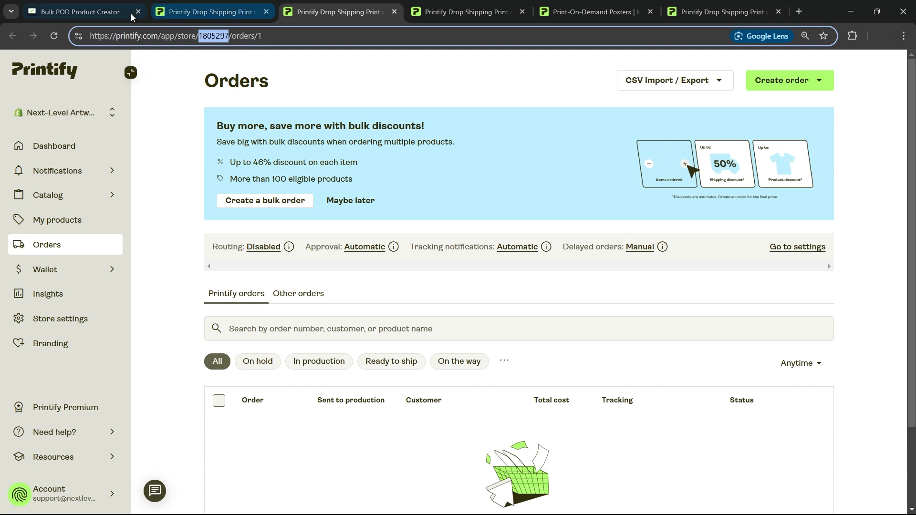
click(81, 12)
click(434, 280)
key(ctrl+v)
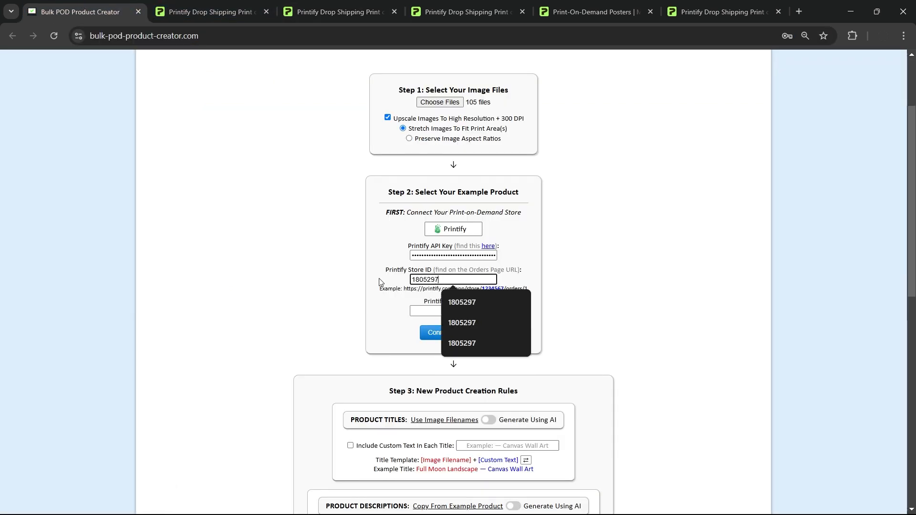
Name the Printify store Canvas Art Central and connect it
click(466, 311)
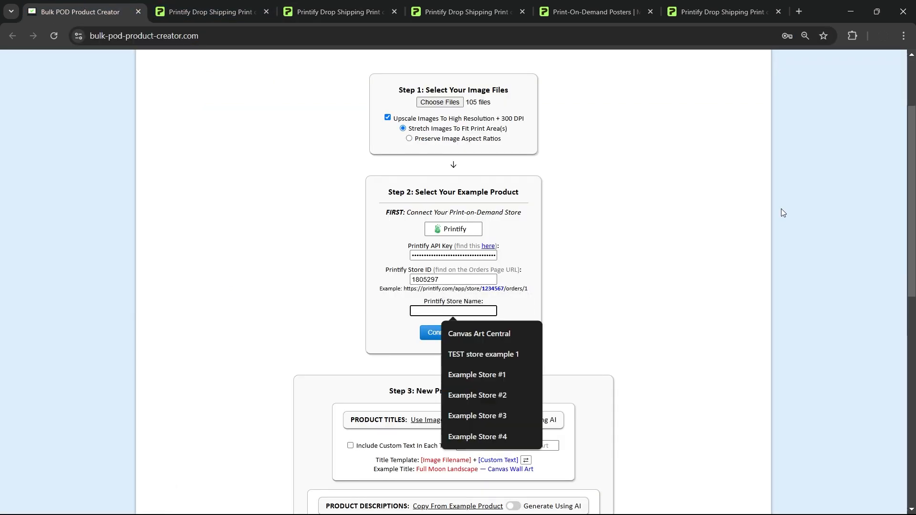
text(Canvas Art C)
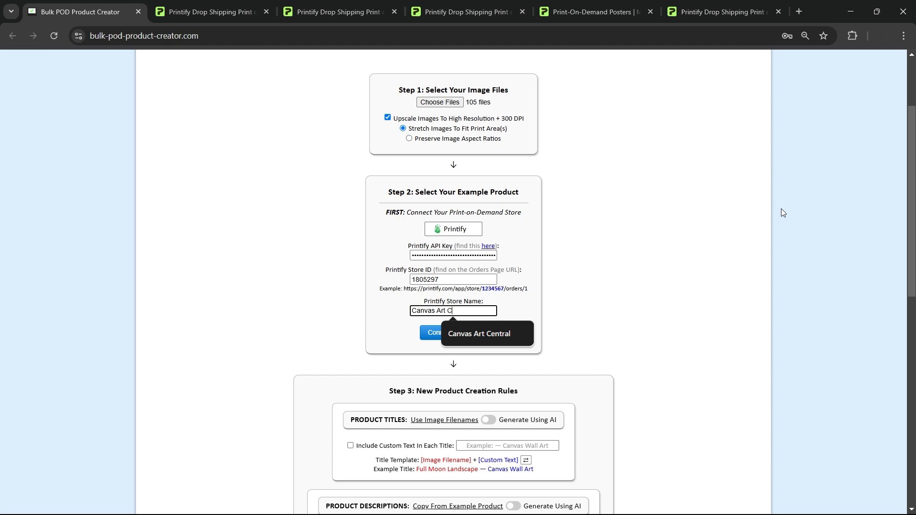
text(entral)
click(469, 333)
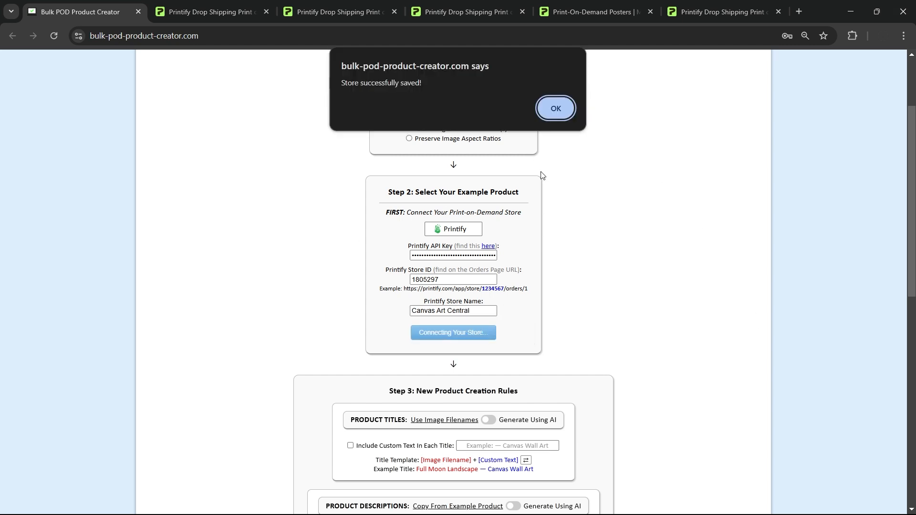
click(556, 110)
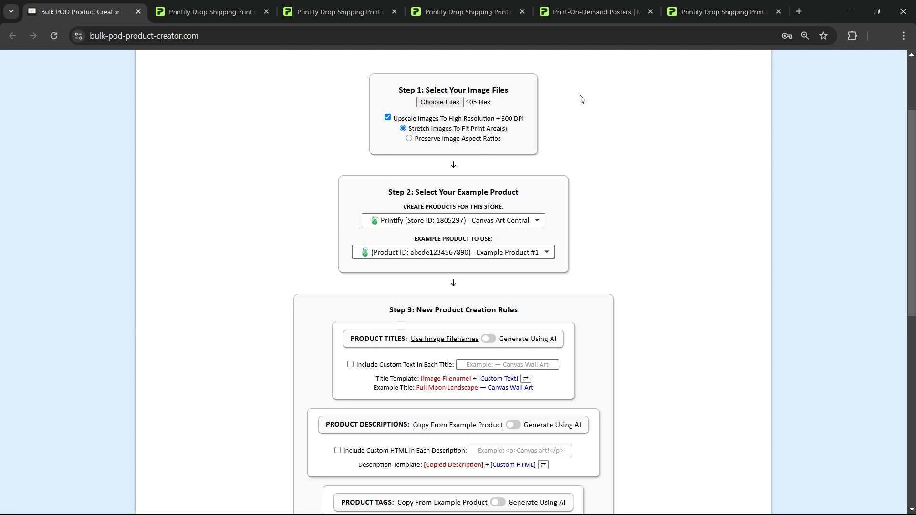
Search the Printify products for "template", open Poster Wall Art -- (TEMPLATE PRODUCT v2) and copy its product ID from the page address
scroll(586, 224, up, 3)
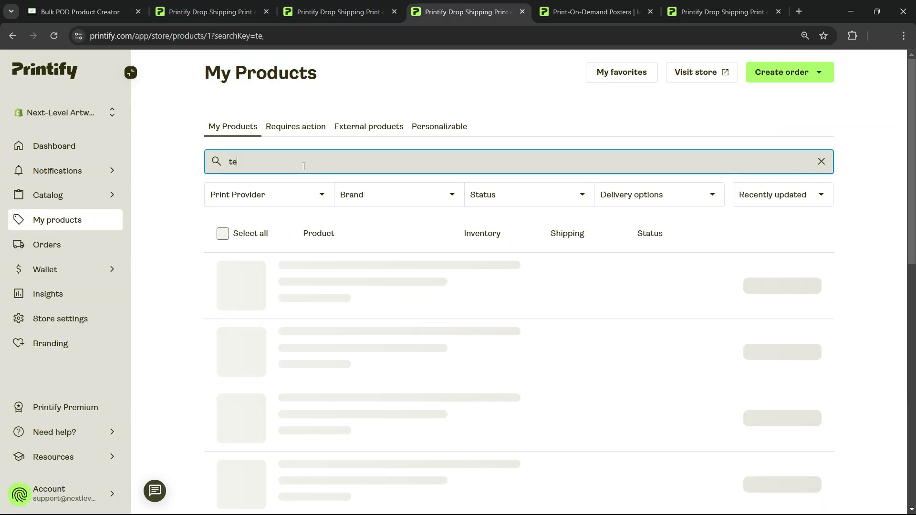
text(mplate)
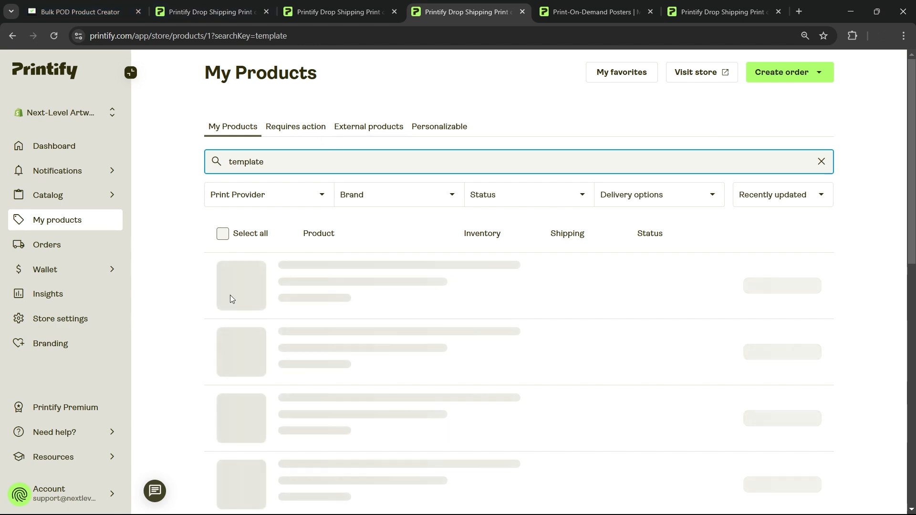
scroll(188, 272, down, 7)
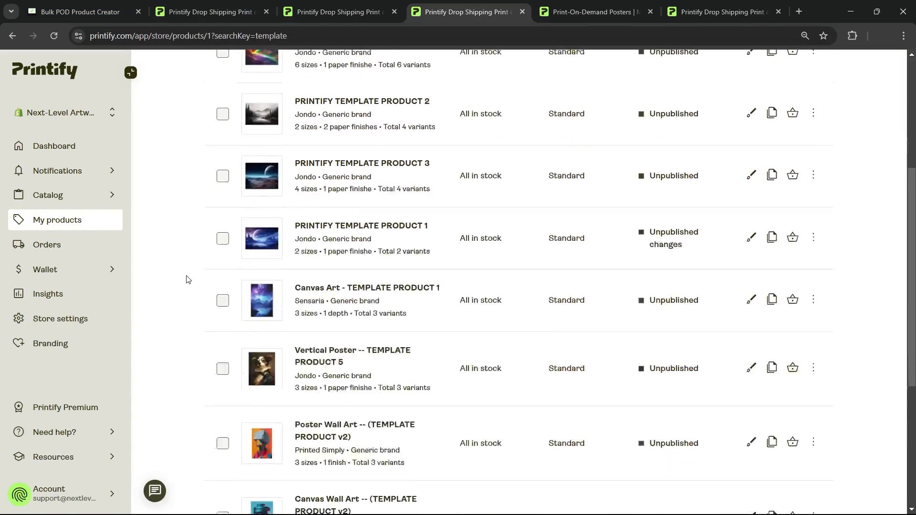
click(505, 5)
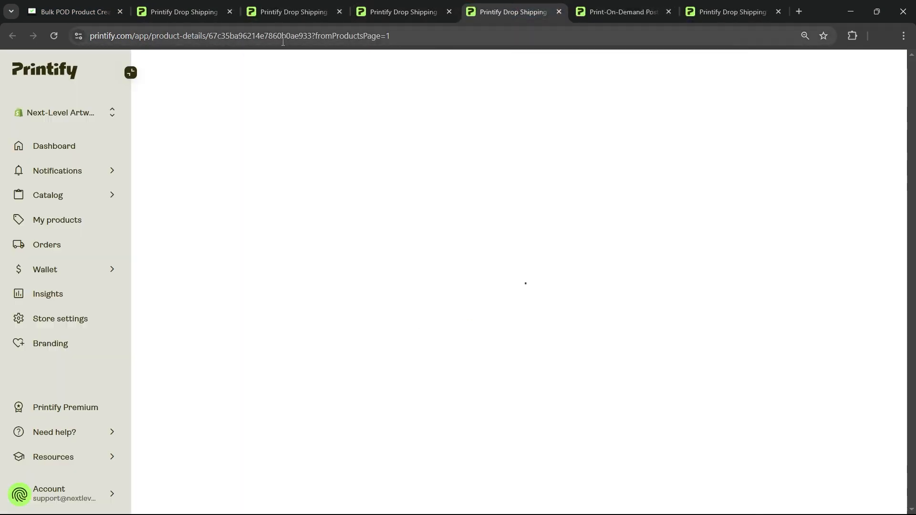
double_click(284, 36)
key(ctrl+c)
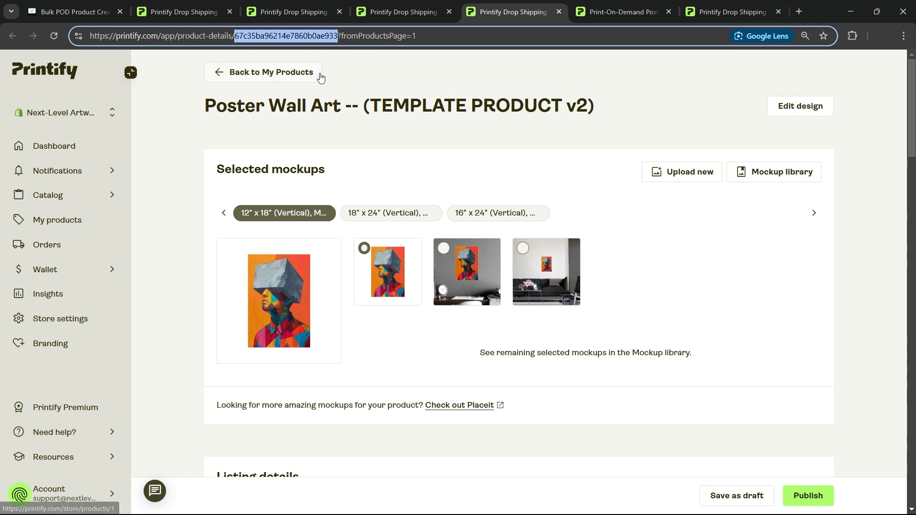
Return to Bulk POD Product Creator, start adding another example product and paste the copied product ID
key(ctrl+1)
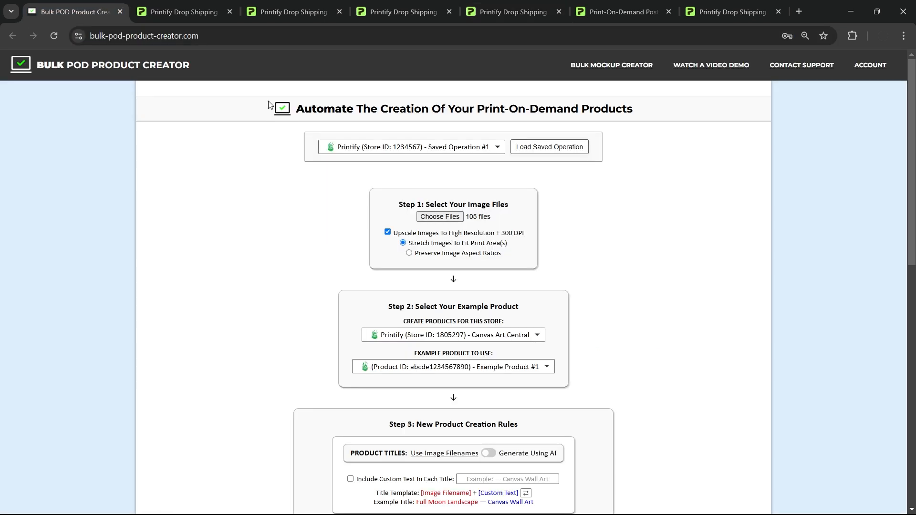
click(448, 366)
click(446, 403)
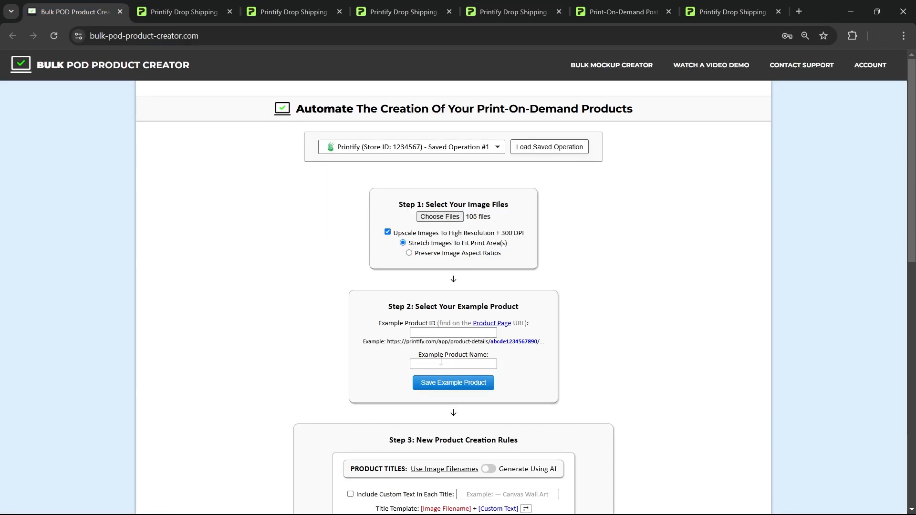
click(430, 333)
key(ctrl+v)
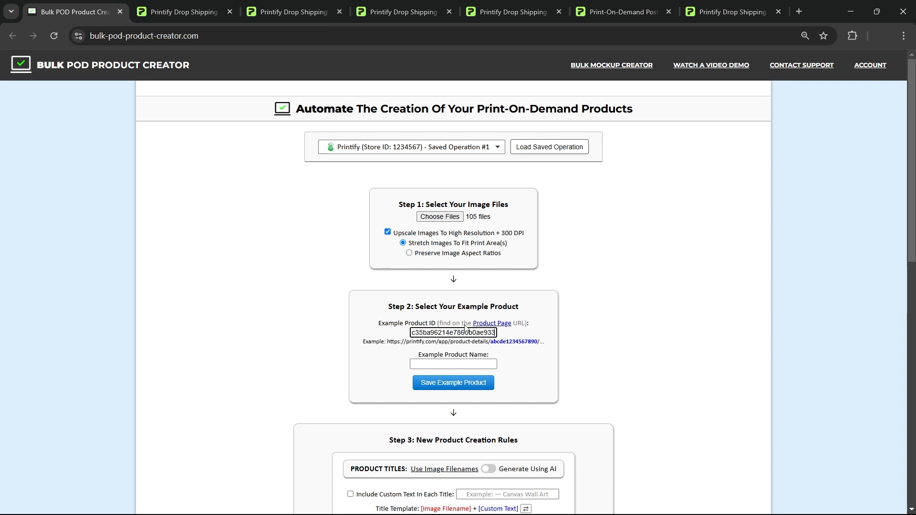
Name the example product "Poster Wall Art Print (20x30)" and save it
click(452, 363)
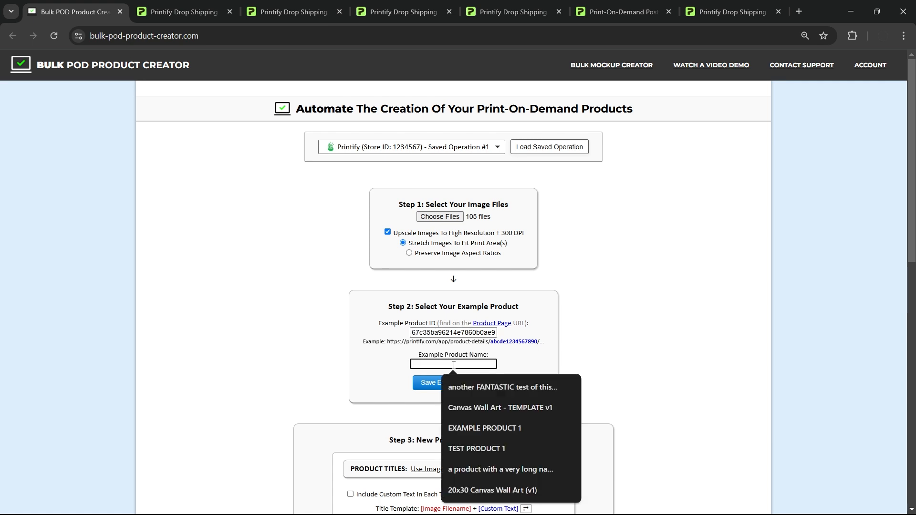
text(Poster Wall Art)
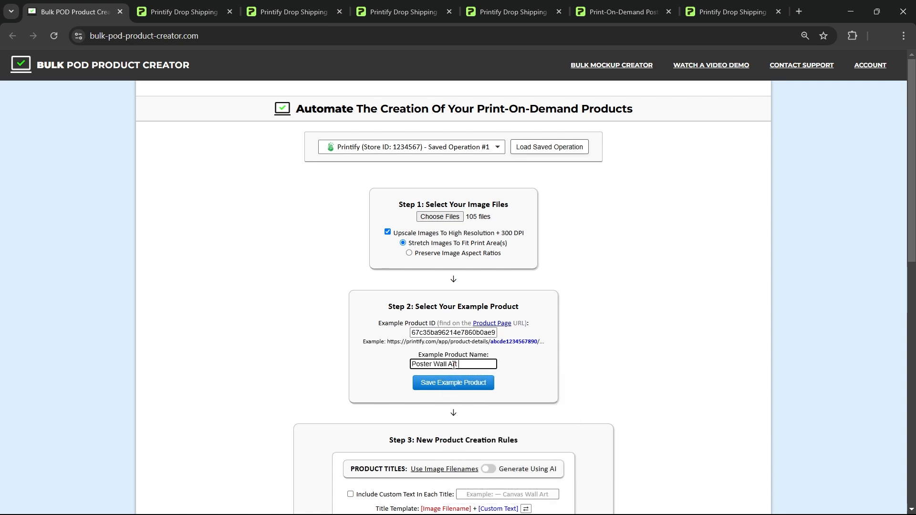
text( Print (20x30))
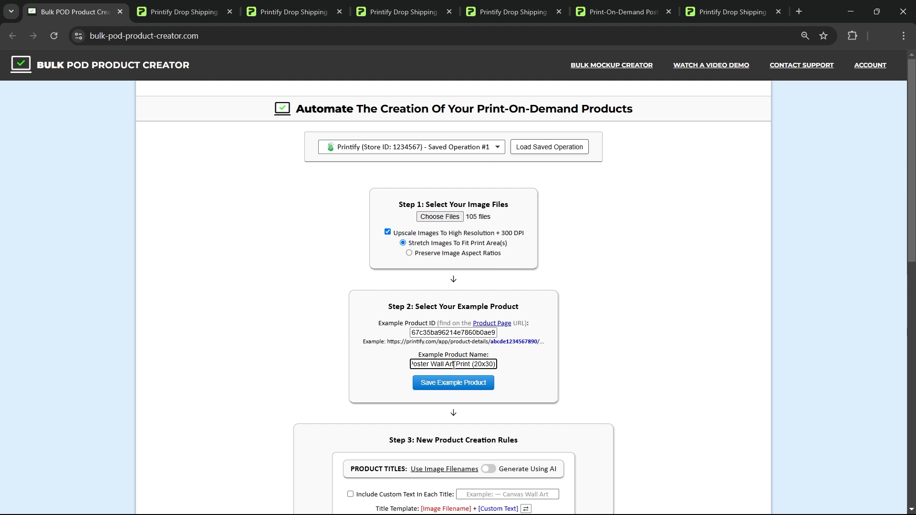
click(471, 383)
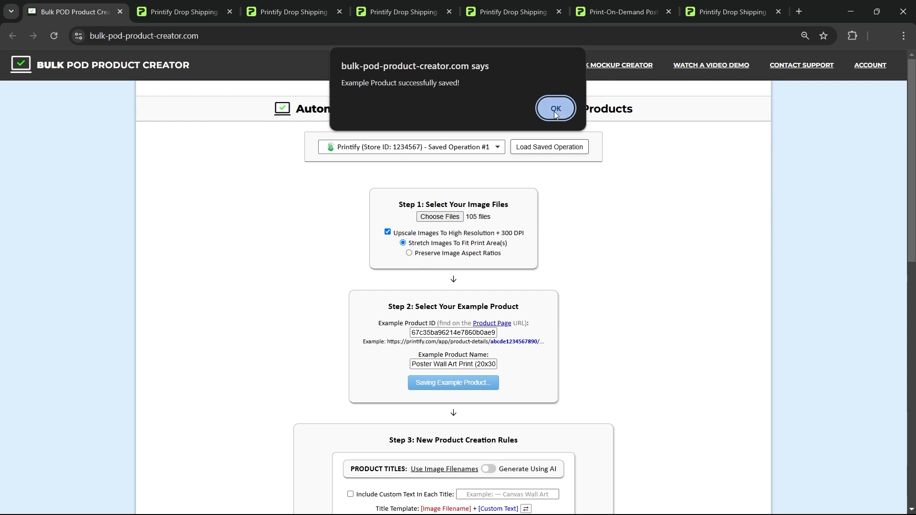
click(555, 112)
Review the selected example product, then view the Printify template product list and the Poster Wall Art template's page
scroll(742, 337, down, 1)
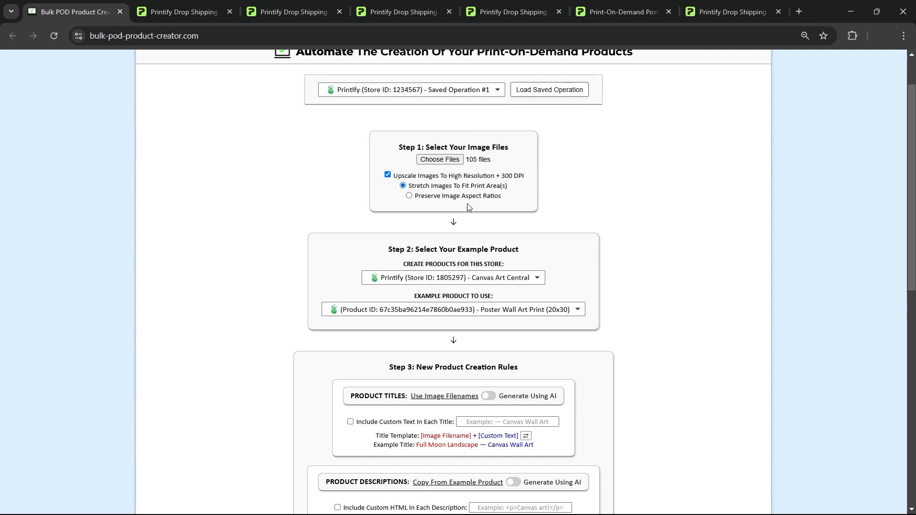
click(403, 12)
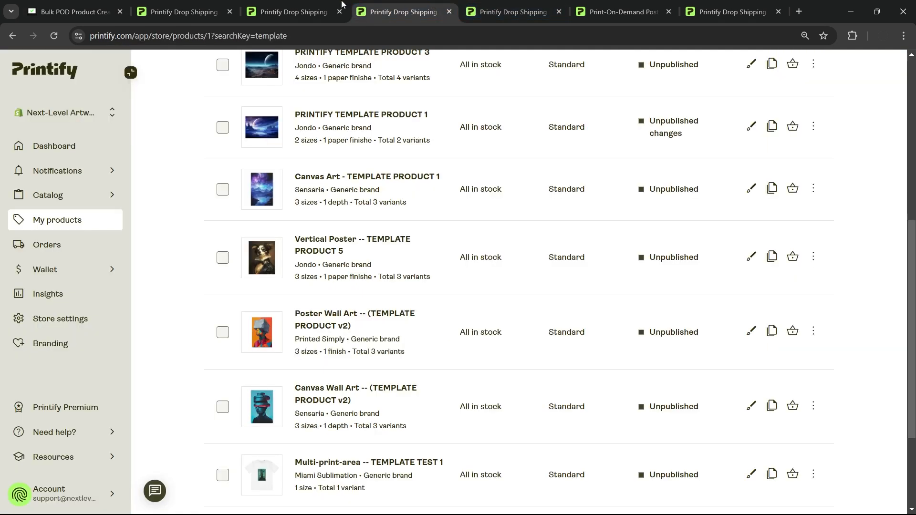
click(293, 12)
click(482, 13)
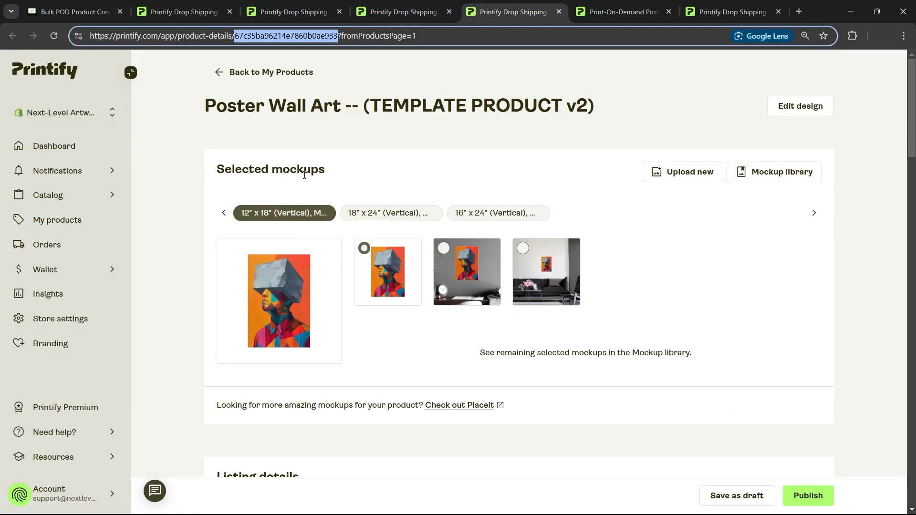
Review the Poster Wall Art template's mockups, listing details and variant pricing on its Printify page
click(395, 150)
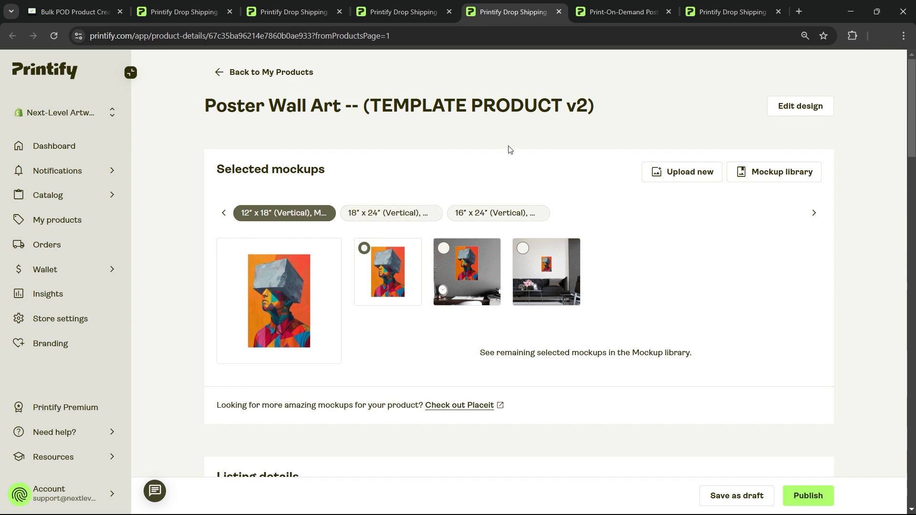
scroll(701, 142, down, 2)
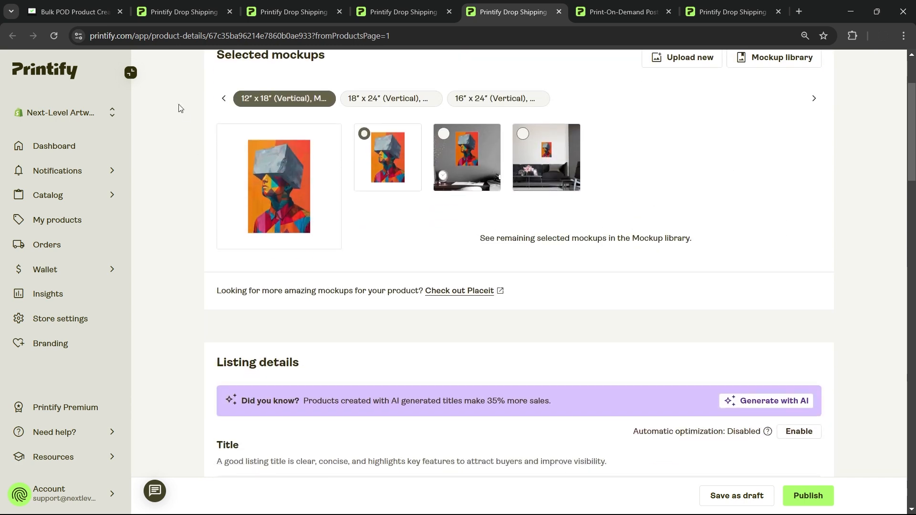
scroll(816, 229, down, 15)
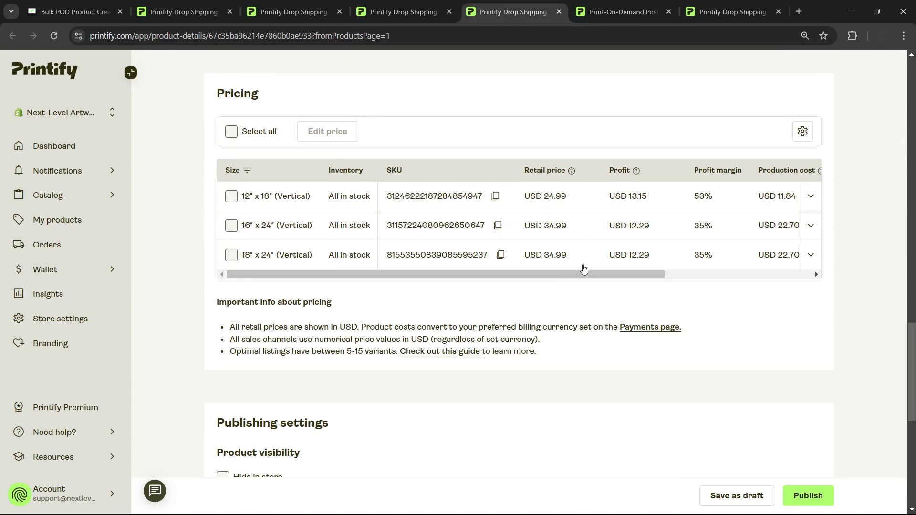
Return to Bulk POD Product Creator to view the new product creation rules, then check the image file names in the ARTWORK IMAGES 4 folder
click(71, 12)
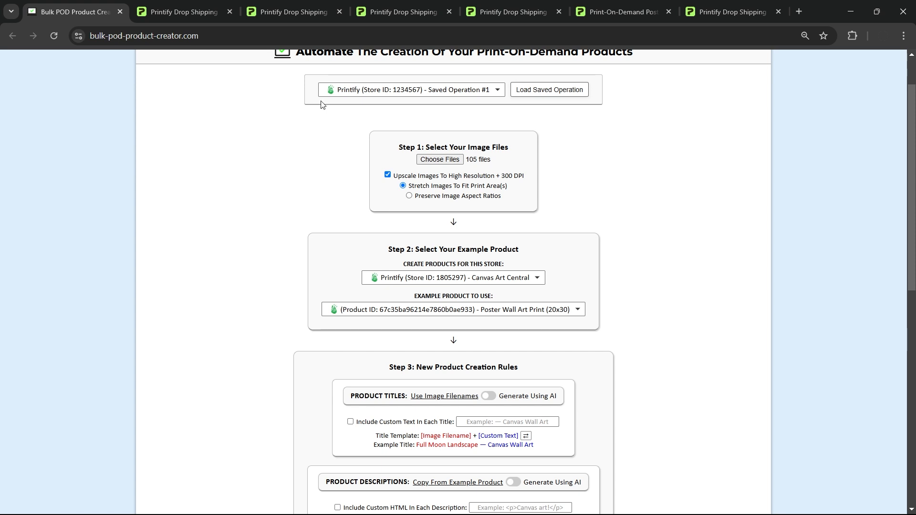
scroll(583, 221, down, 4)
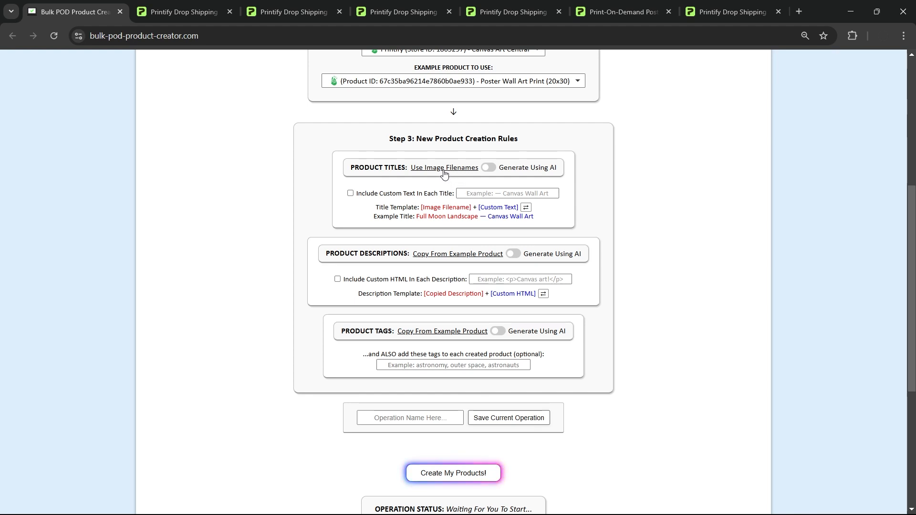
key(alt+Tab)
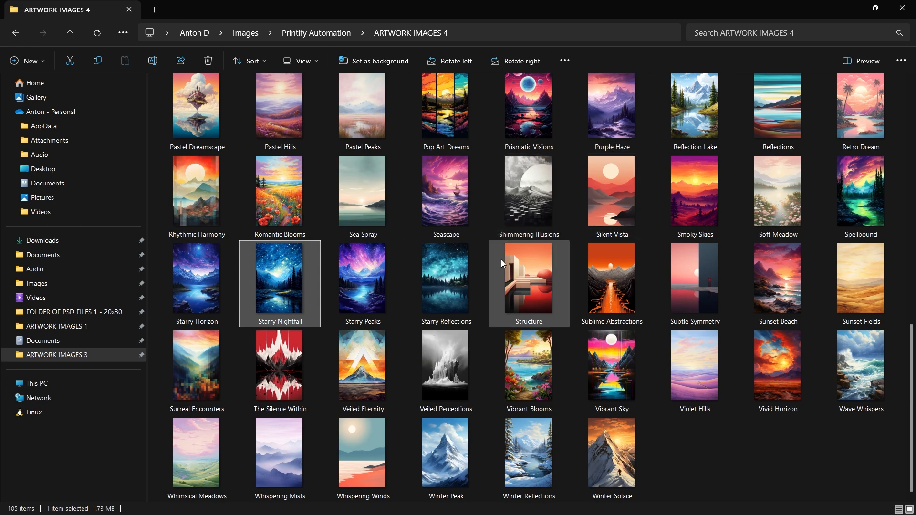
scroll(500, 259, up, 10)
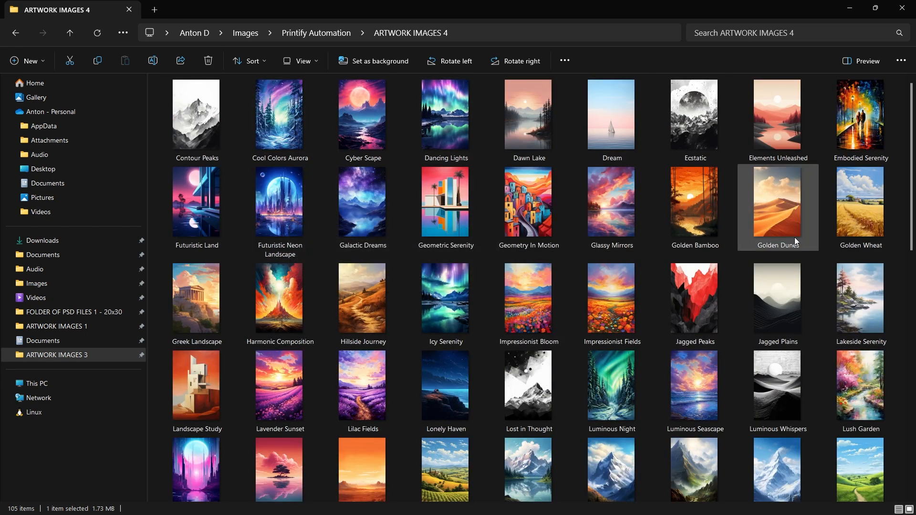
Back in Bulk POD Product Creator, switch the product titles from image filenames to AI generation and inspect the simple example title
key(alt+Tab)
click(489, 167)
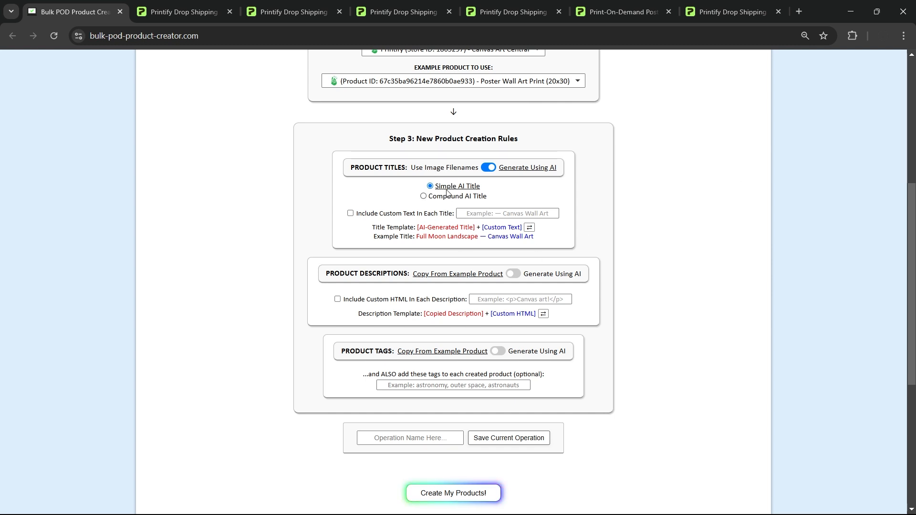
drag(479, 237, 415, 239)
click(639, 228)
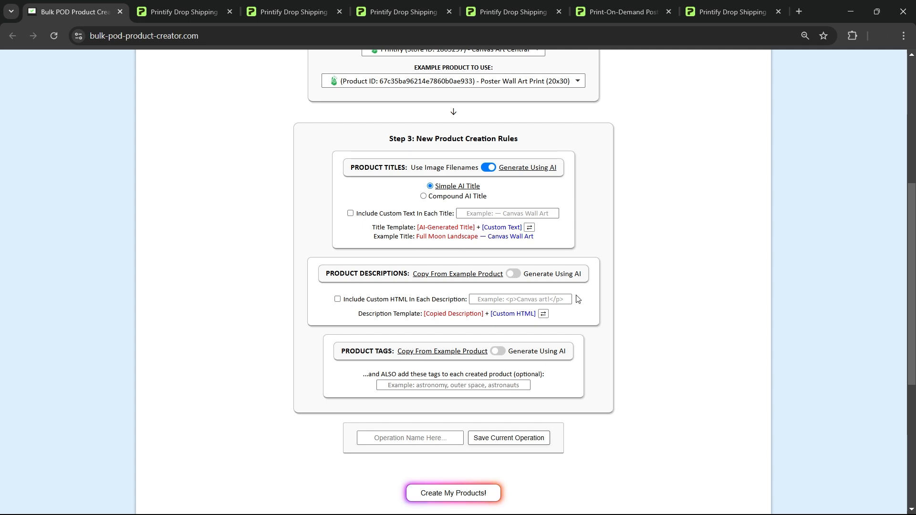
Look over the artwork folder, then choose Compound AI Title for the product titles and inspect its example title
key(alt+Tab)
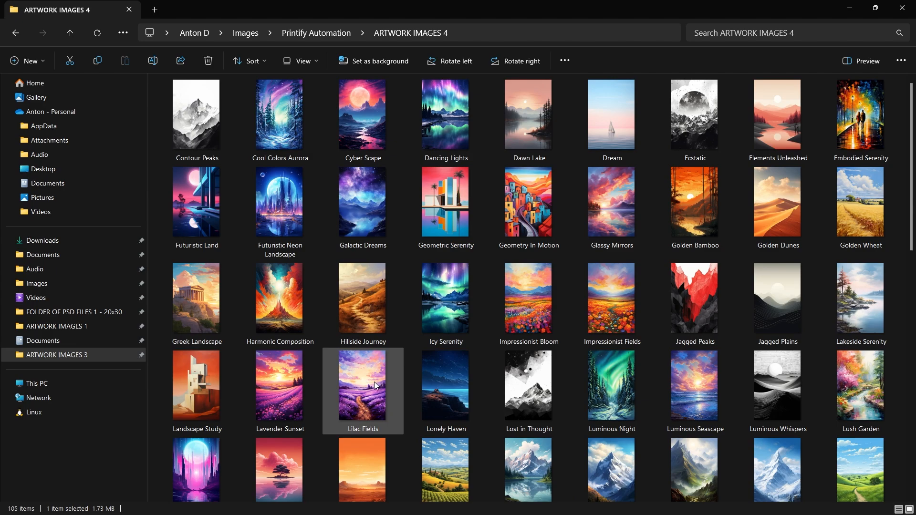
key(alt+Tab)
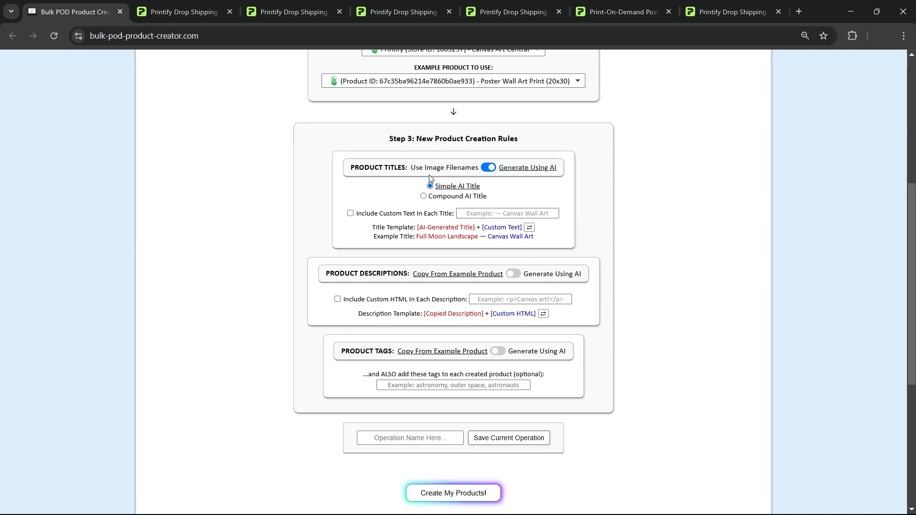
click(451, 200)
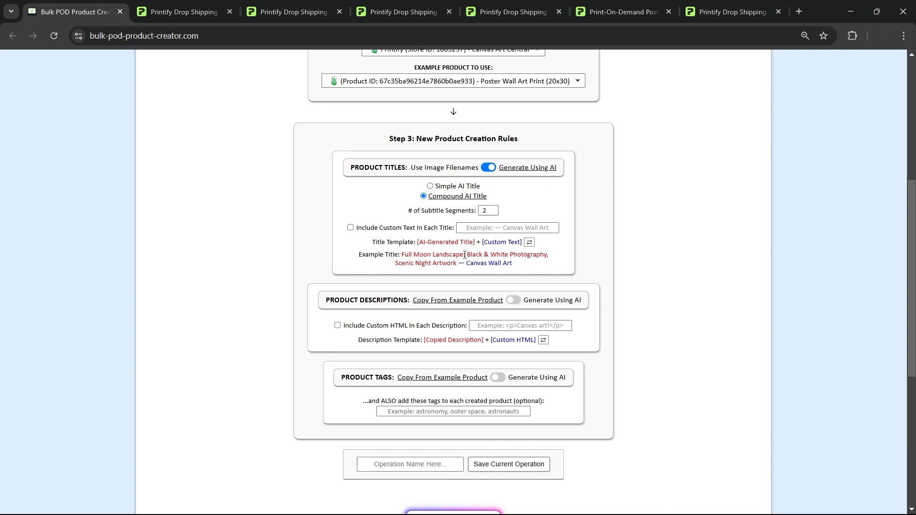
drag(464, 255, 402, 257)
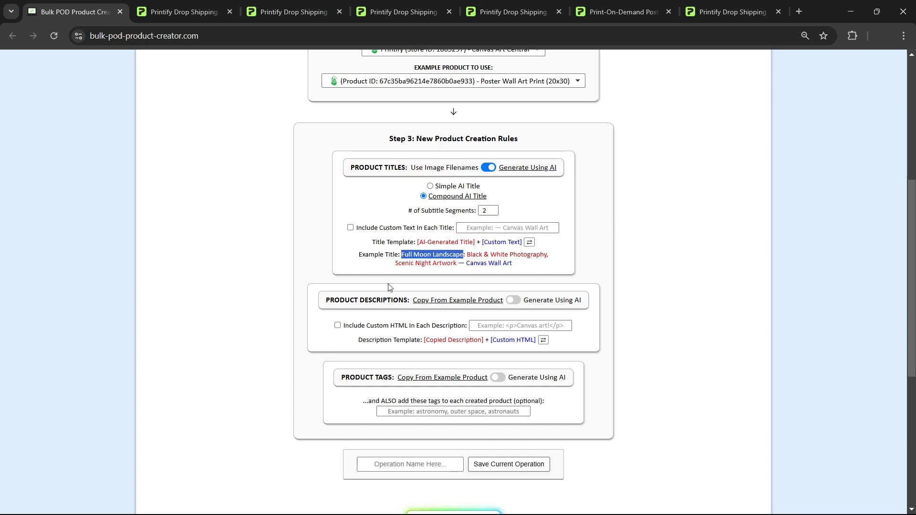
click(442, 260)
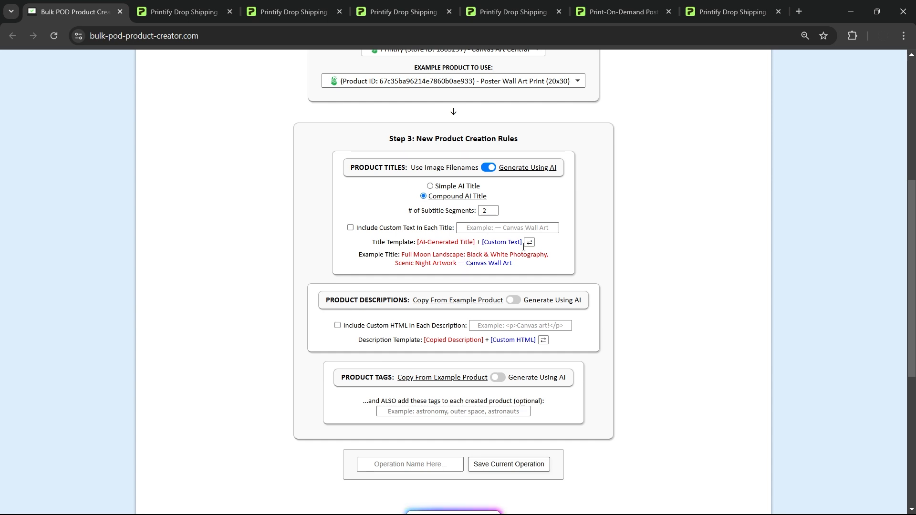
Try different numbers of subtitle segments for the compound titles and settle on 3
click(494, 208)
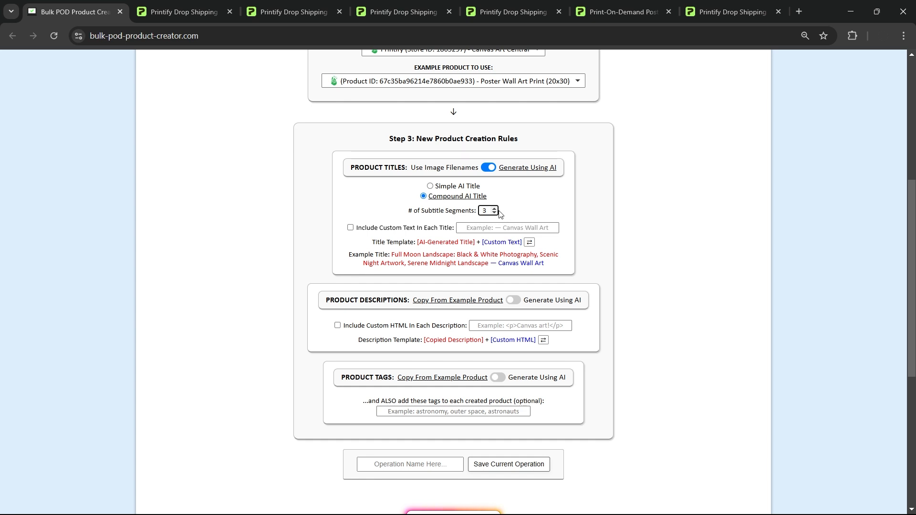
click(495, 209)
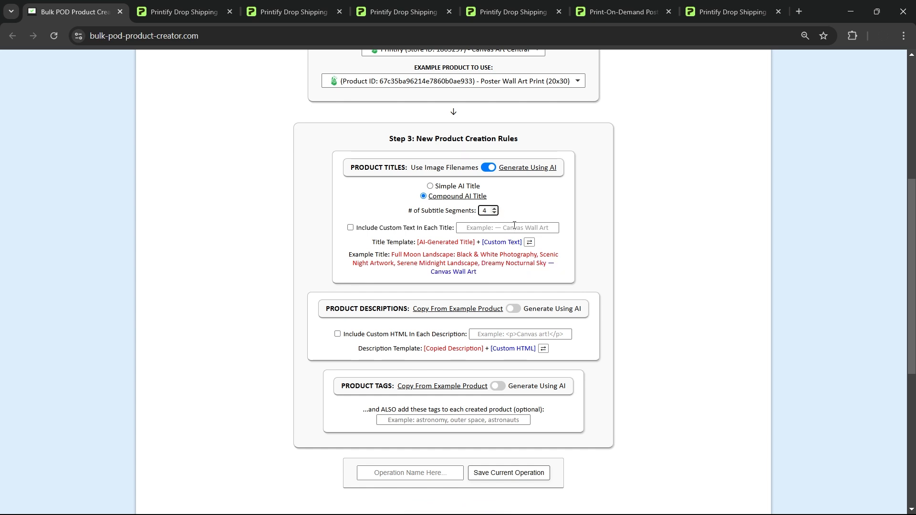
click(495, 213)
click(495, 212)
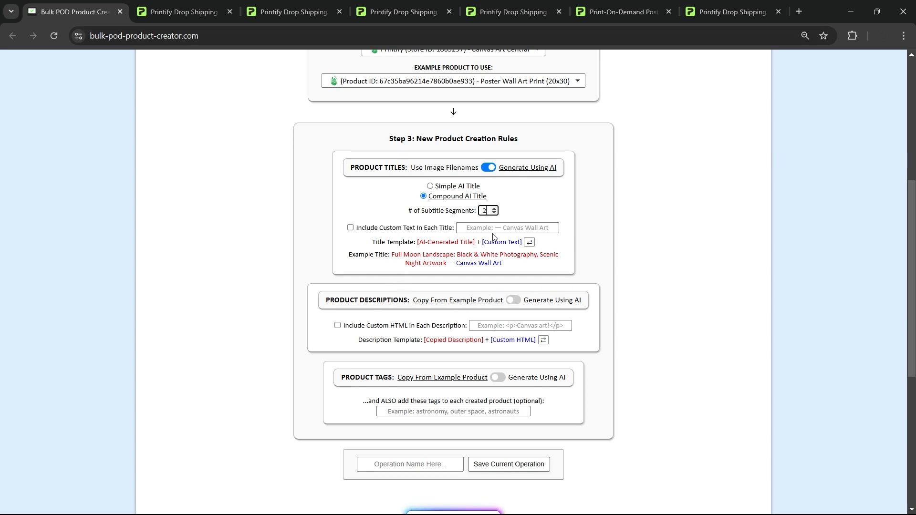
click(494, 209)
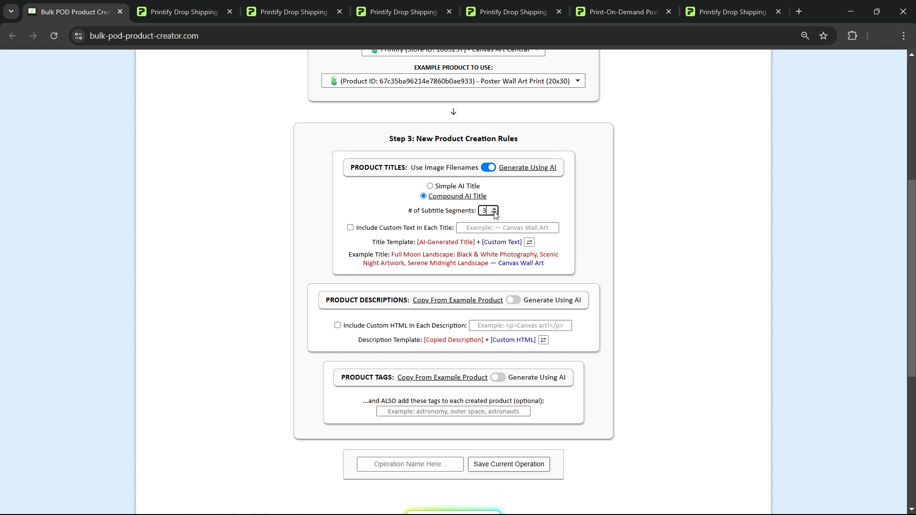
click(495, 213)
click(494, 208)
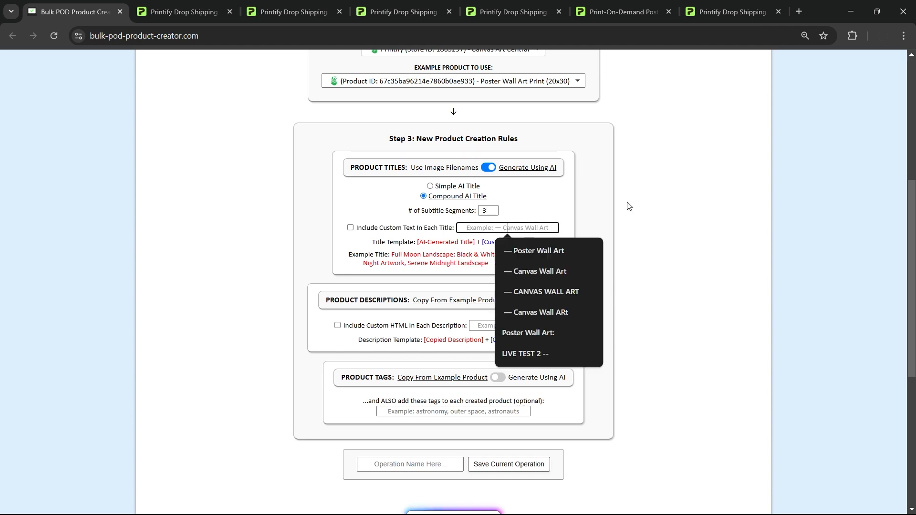
click(627, 202)
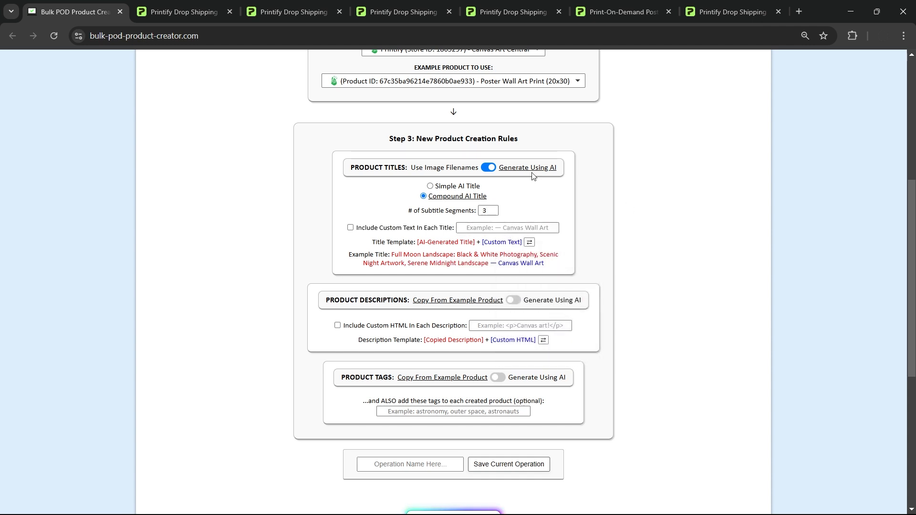
Include the custom text "— Poster Wall Art" in each product title
click(352, 228)
scroll(500, 184, up, 2)
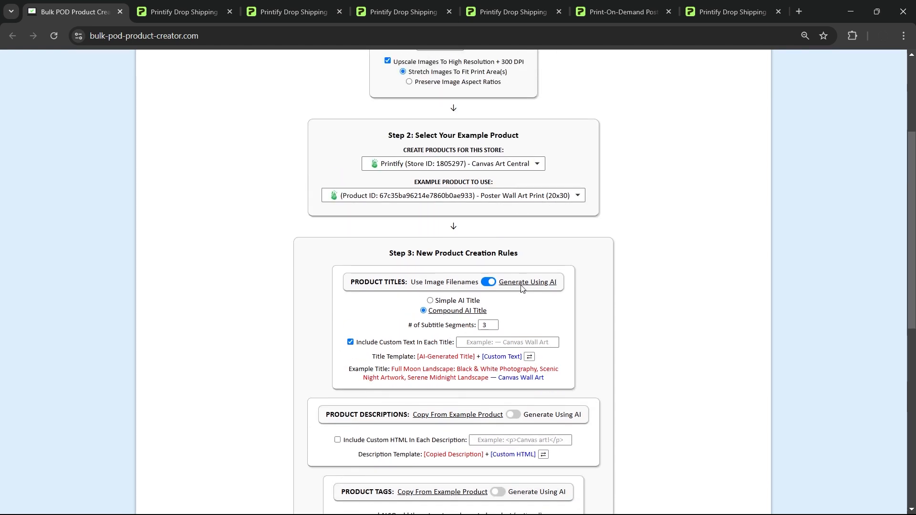
click(508, 344)
text(— Poster)
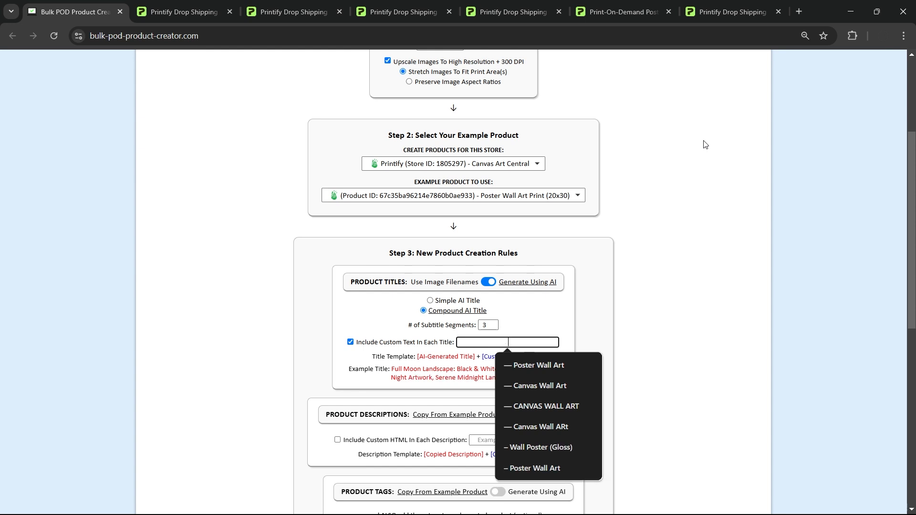
text( Wall Art)
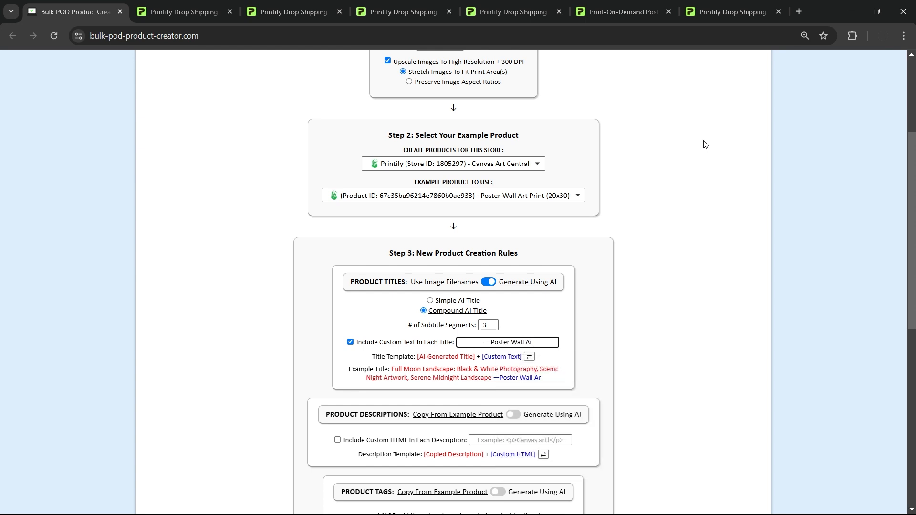
key(ctrl+Left)
key(ctrl+Left)
key(ctrl+Left)
drag(542, 342, 458, 348)
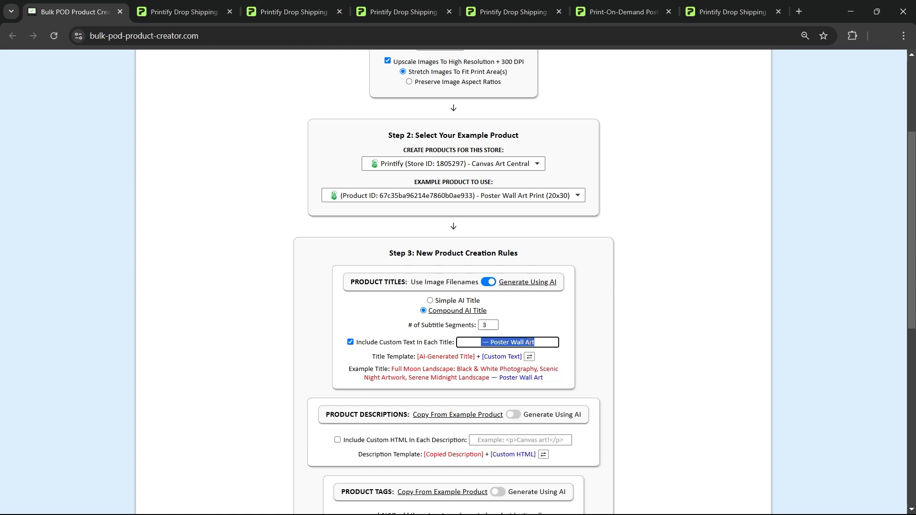
drag(549, 341, 462, 337)
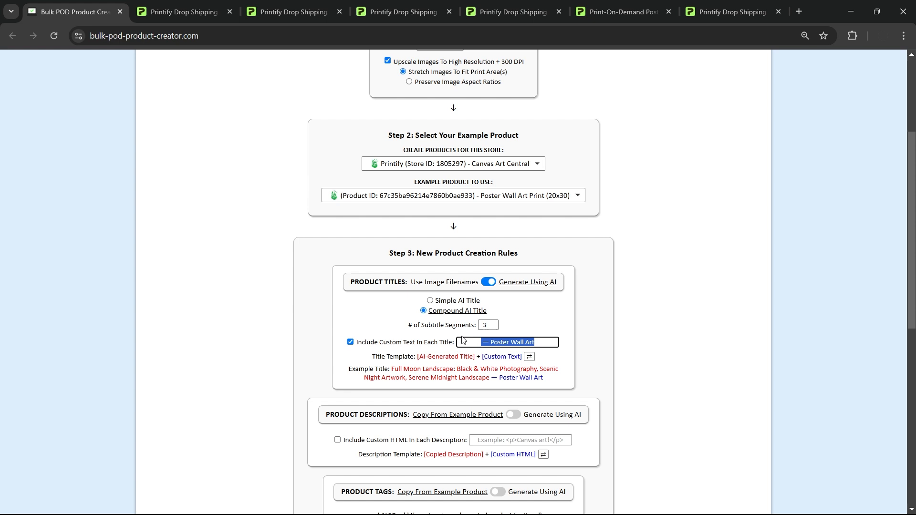
click(554, 342)
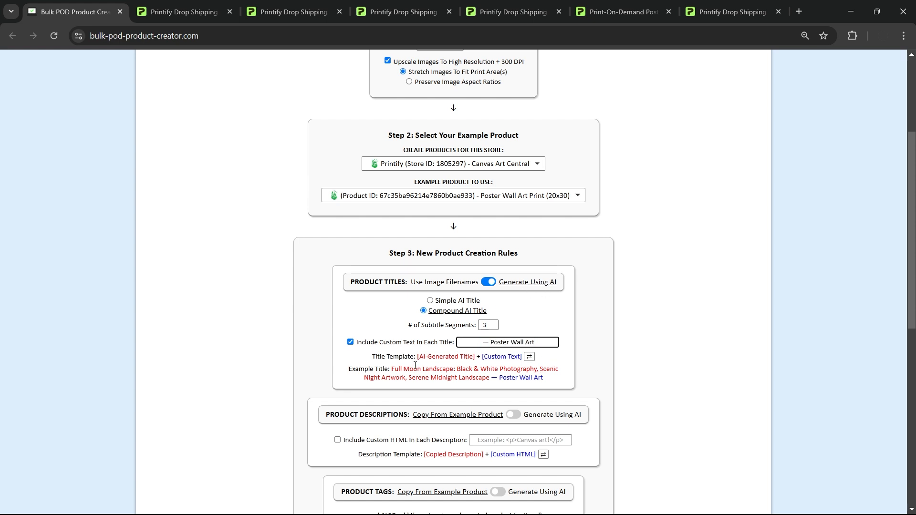
Try placing the custom text before the AI-generated title and wording it "Poster Wall Art:"
drag(476, 357, 417, 356)
click(493, 360)
right_click(525, 405)
click(498, 386)
text(Poster Wall Art)
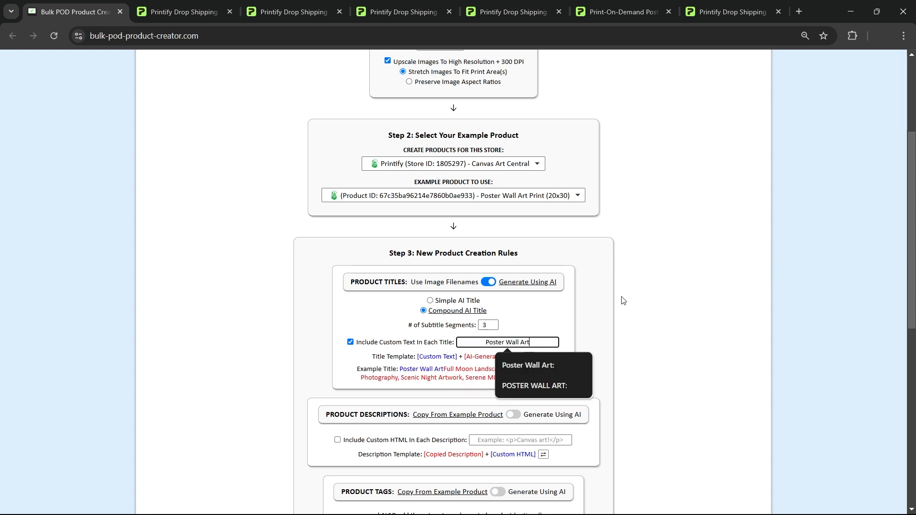
text(:)
click(644, 376)
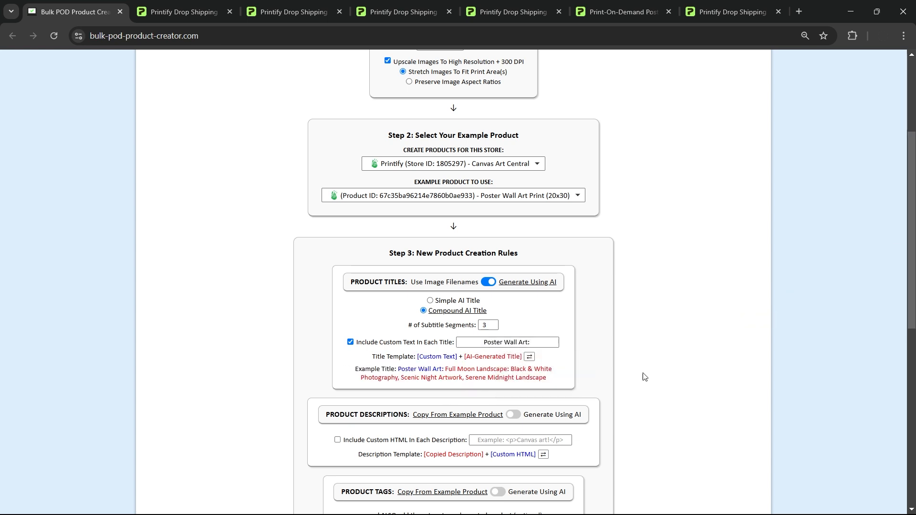
Restore the title template order with the AI-generated title first and set the custom text back to "— Poster Wall Art"
click(531, 357)
click(531, 357)
drag(456, 356, 436, 357)
click(511, 361)
click(533, 357)
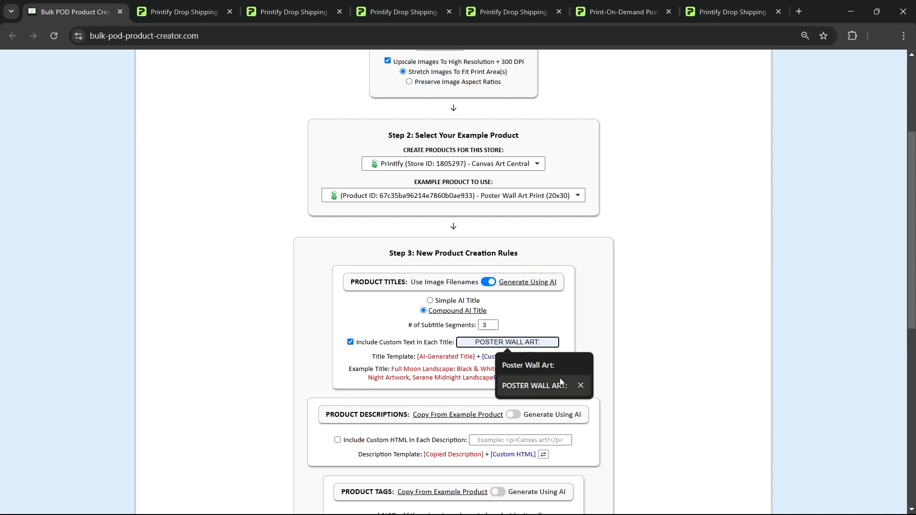
key(BackSpace)
text(—)
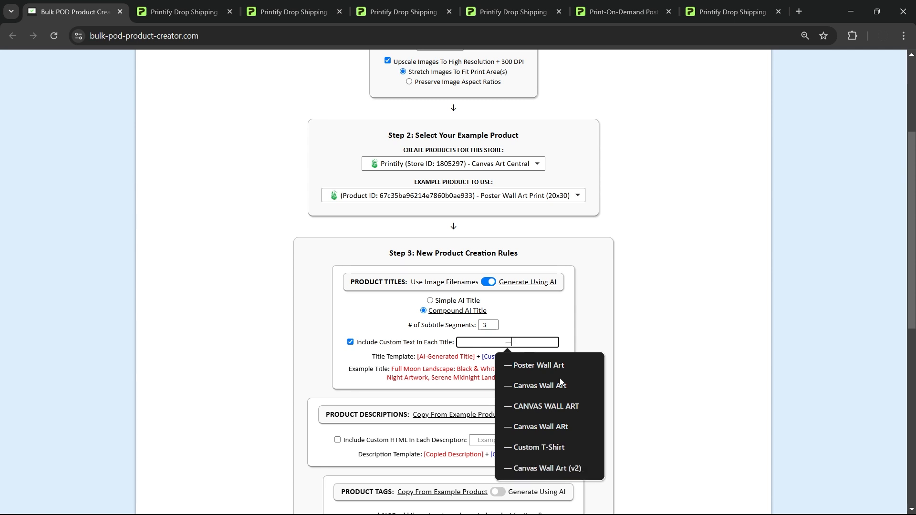
text( Poster Wall Art)
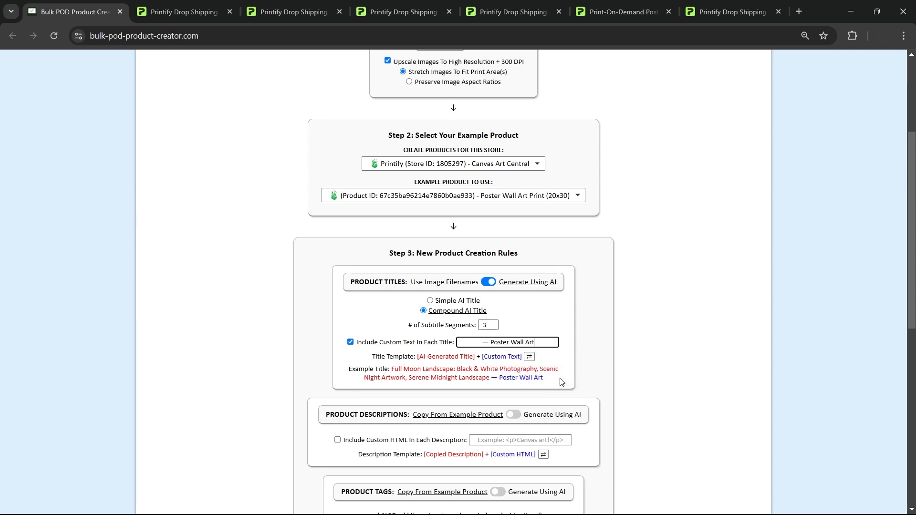
click(649, 310)
Switch the product descriptions from copying the example product to AI generation, then bring up the artwork images folder
scroll(749, 250, down, 4)
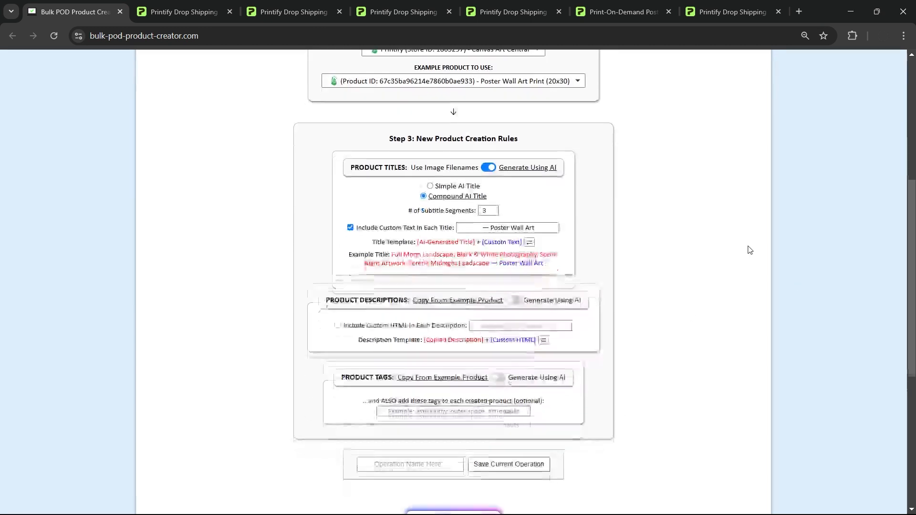
scroll(748, 248, up, 2)
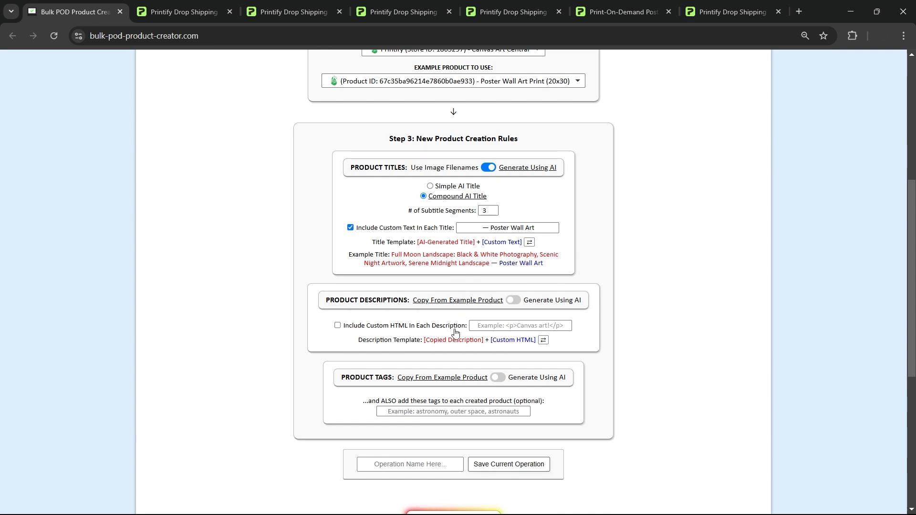
click(515, 301)
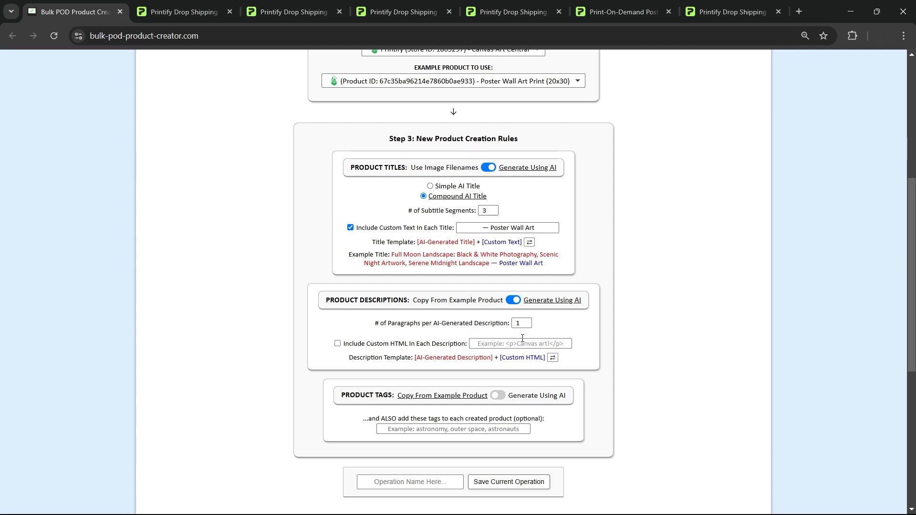
key(alt+Tab)
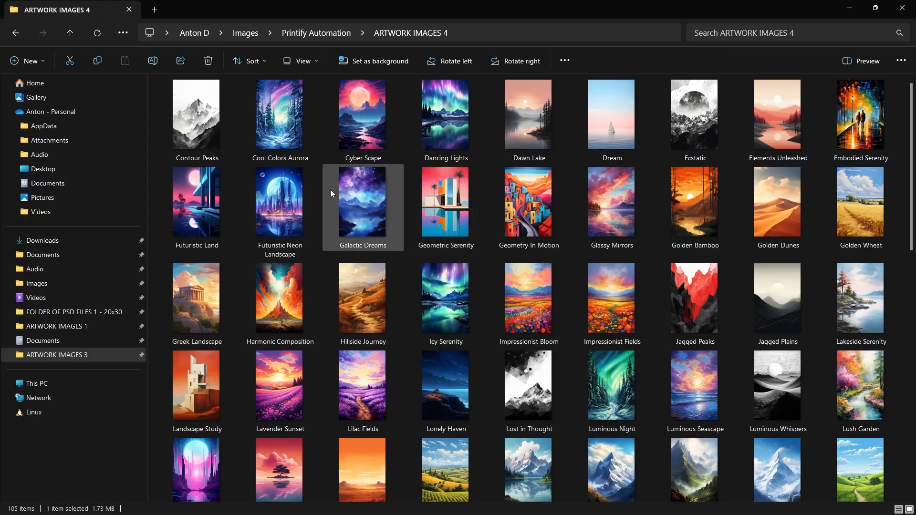
View the Galactic Dreams artwork at full size, then close it and return to the browser
double_click(375, 188)
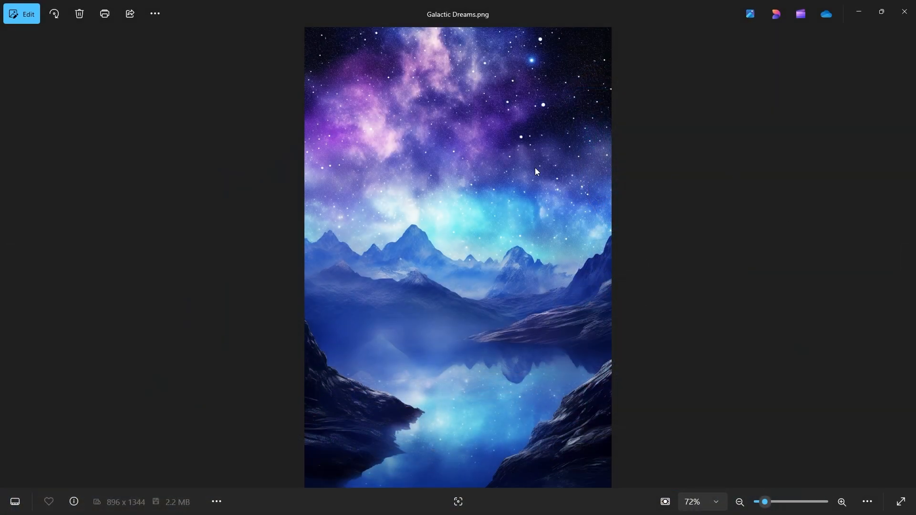
click(904, 11)
key(alt+Tab)
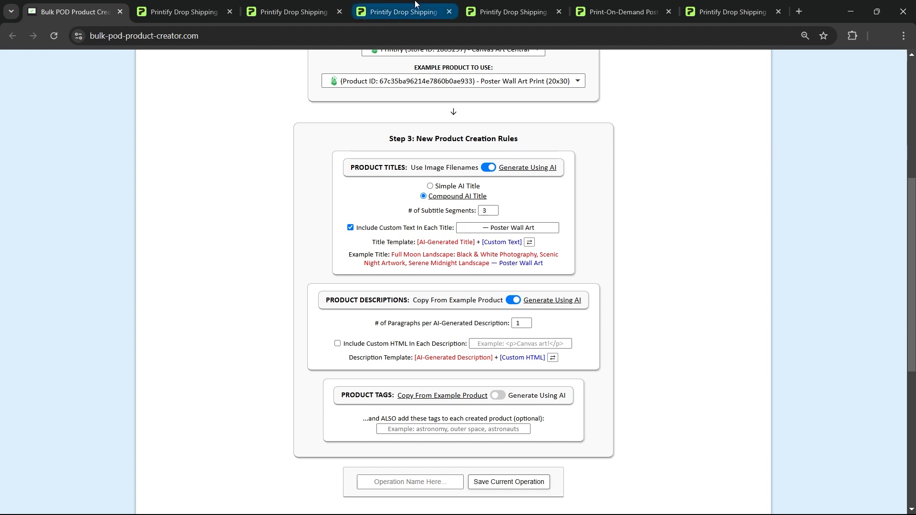
Examine the listing description of the Poster Wall Art template product in Printify, including its introductory paragraph and specification bullets
click(435, 6)
click(495, 6)
scroll(413, 72, up, 15)
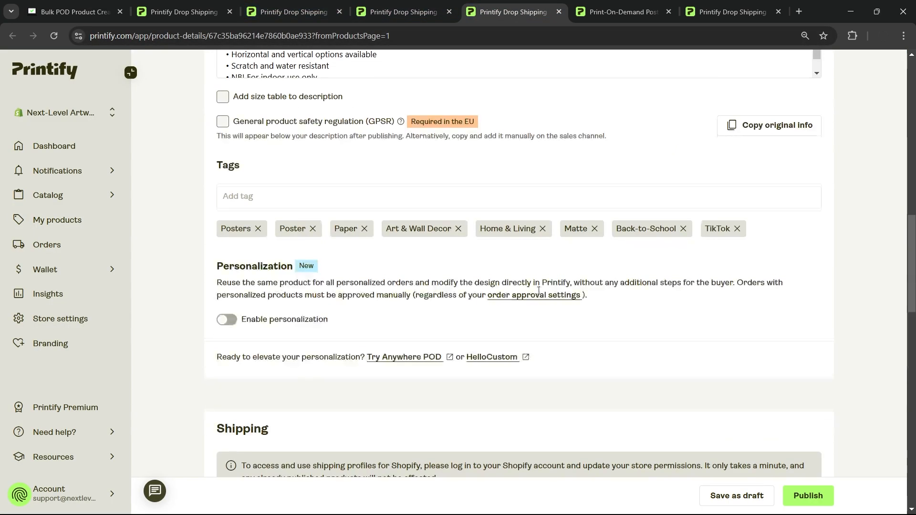
click(266, 293)
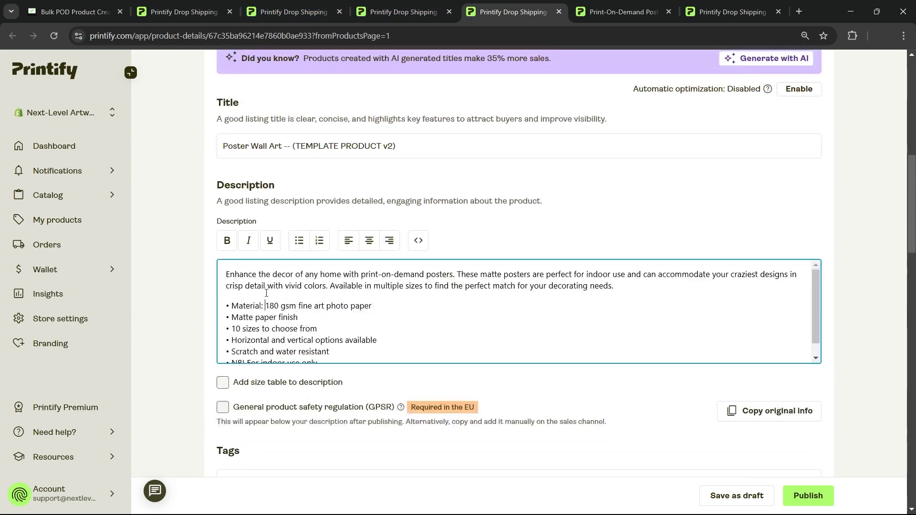
triple_click(300, 281)
drag(486, 308, 512, 313)
click(470, 327)
scroll(419, 316, up, 10)
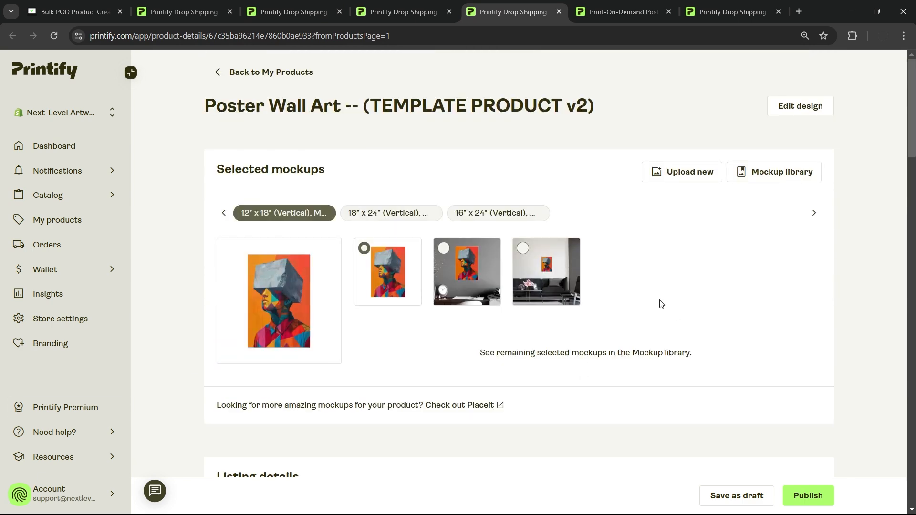
scroll(287, 310, down, 9)
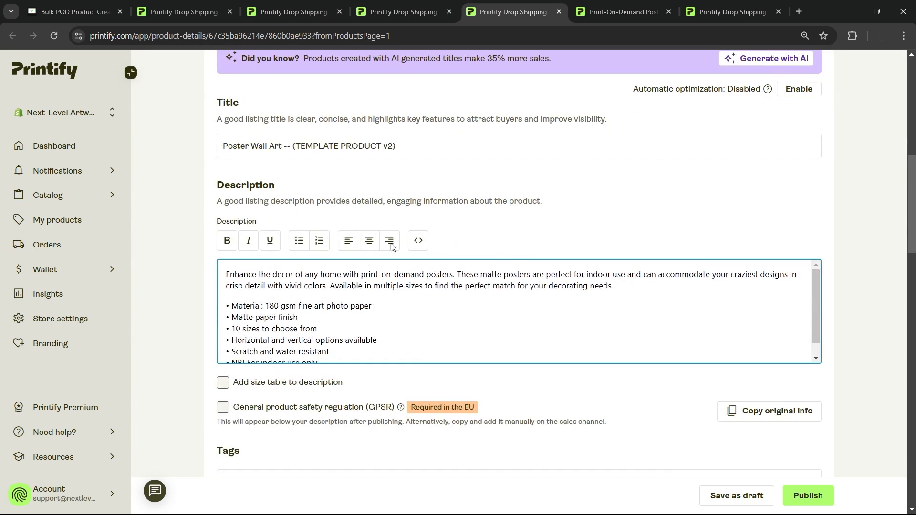
scroll(334, 253, up, 8)
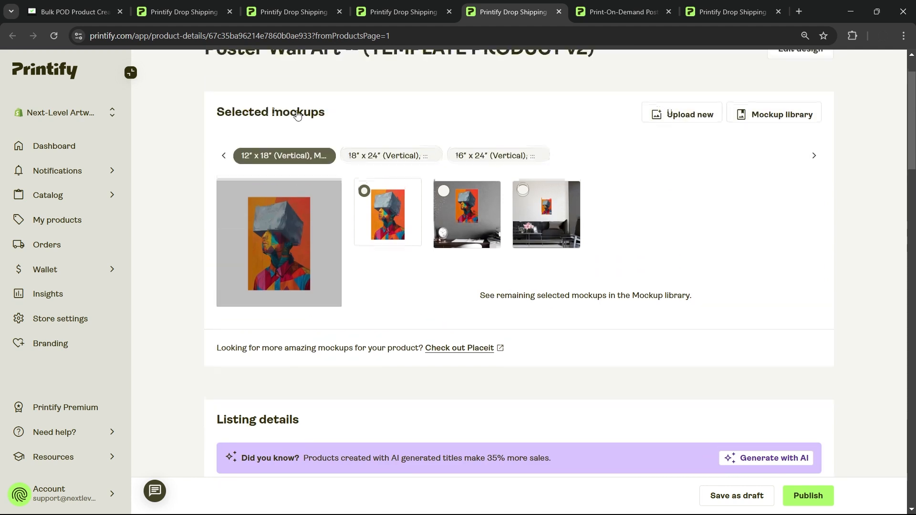
scroll(421, 374, down, 7)
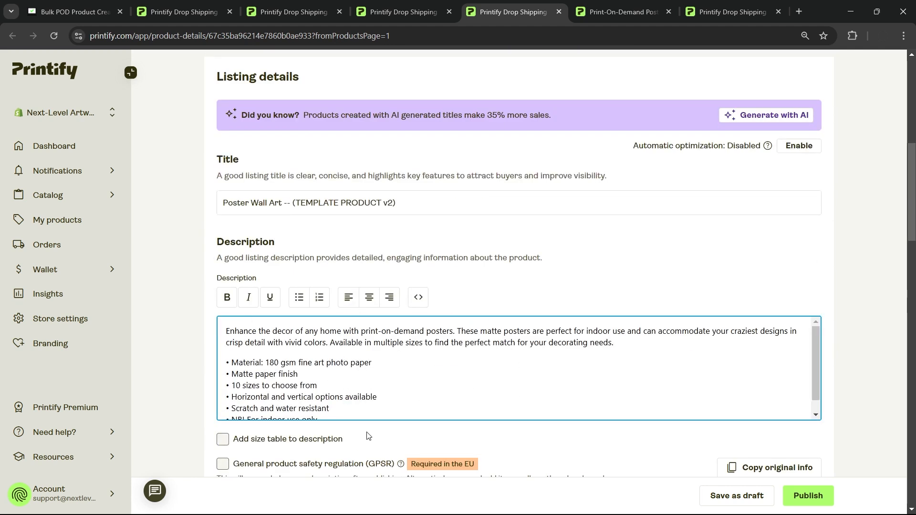
drag(618, 345, 368, 329)
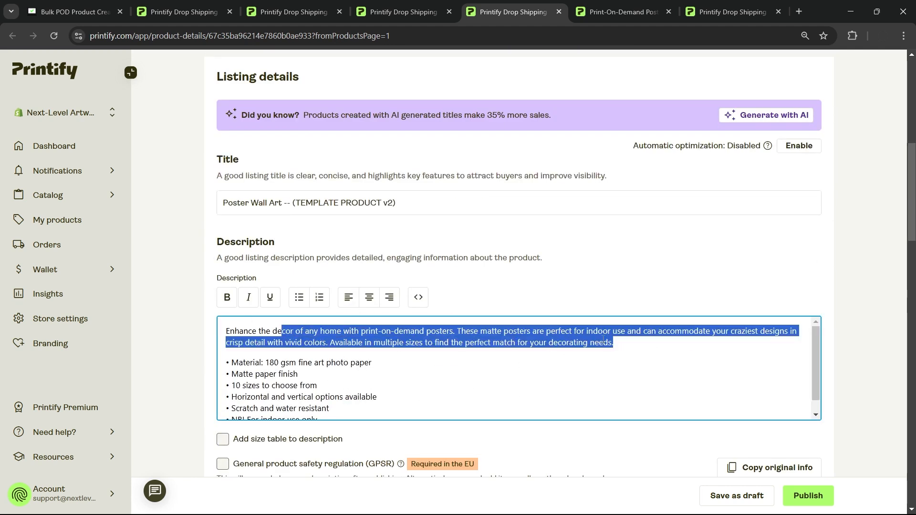
scroll(477, 363, down, 1)
click(334, 364)
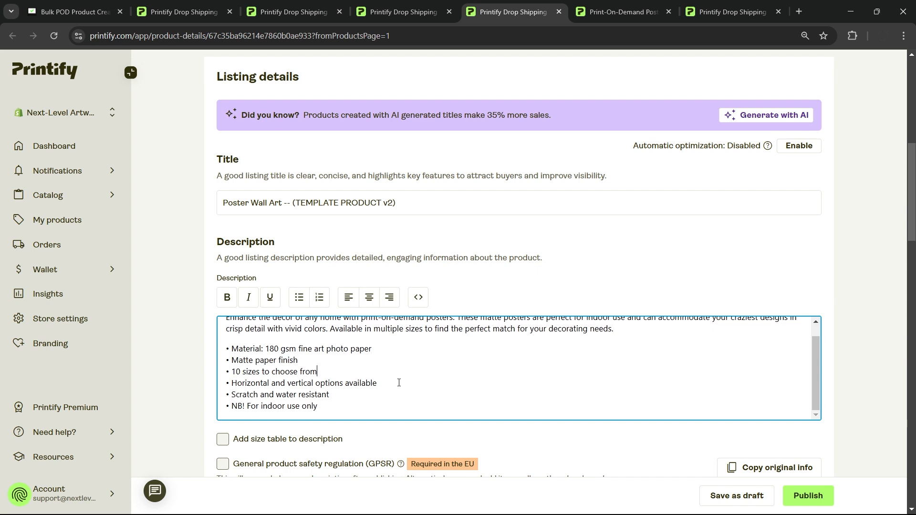
scroll(402, 320, up, 1)
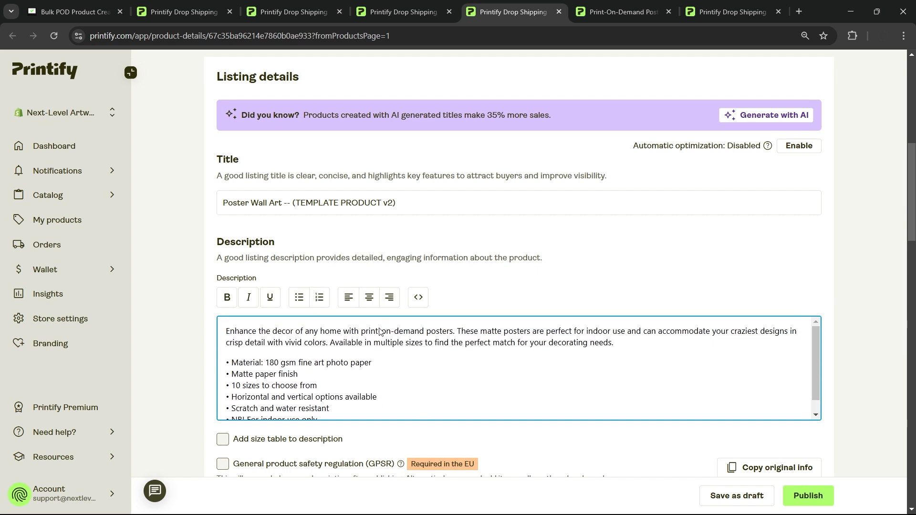
Copy the full HTML source code of the template product's description and leave the description unchanged
click(419, 298)
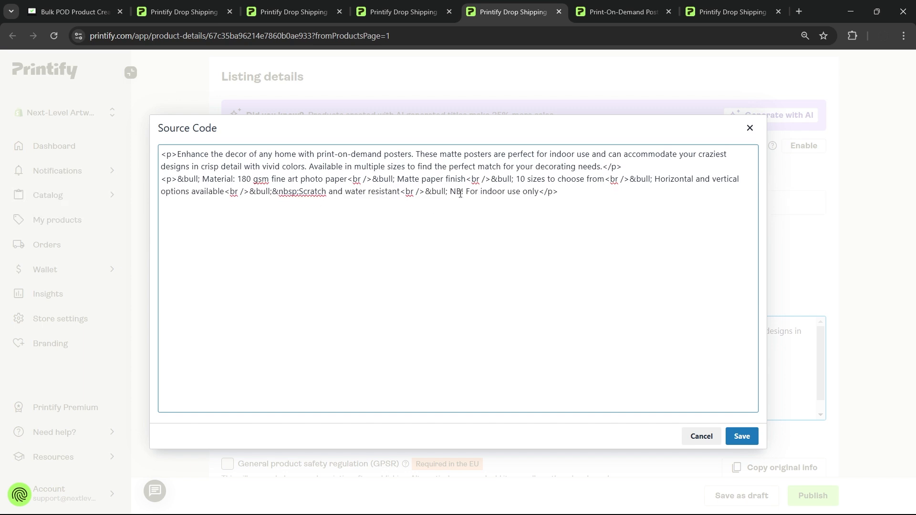
key(ctrl+a)
click(750, 129)
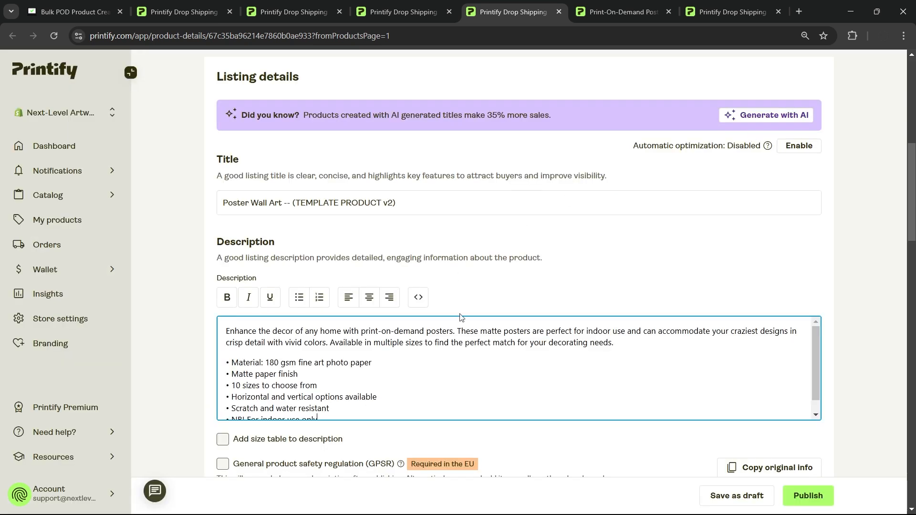
click(418, 298)
key(ctrl+a)
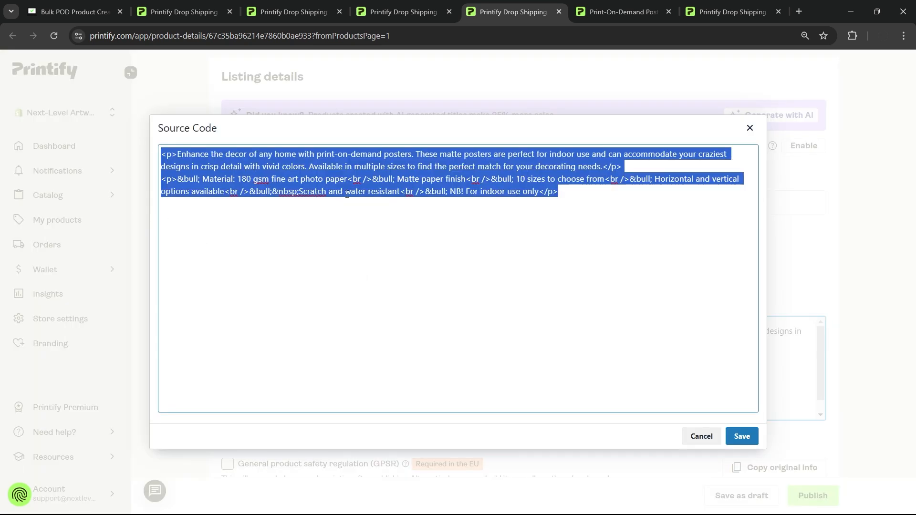
click(750, 128)
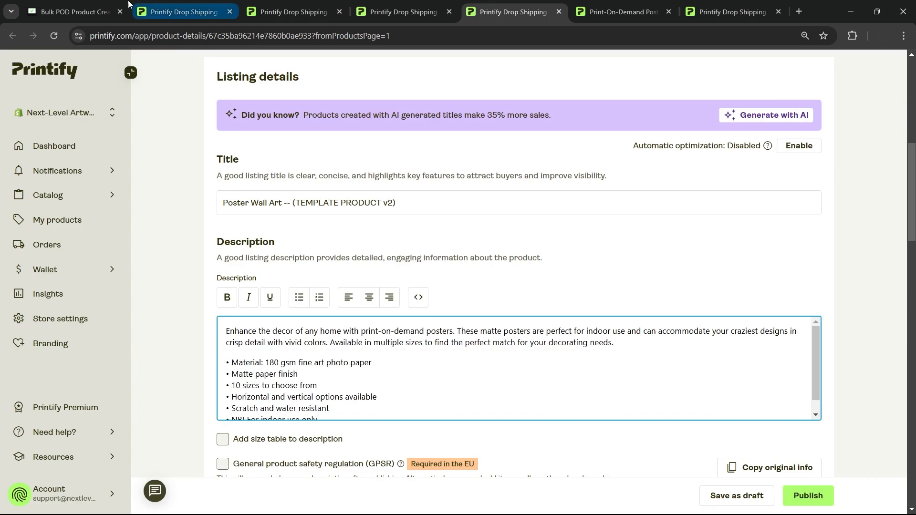
In Bulk POD Product Creator, include the copied description HTML in each product description, keeping the AI-generated description first in the template
click(72, 12)
click(471, 343)
key(ctrl+v)
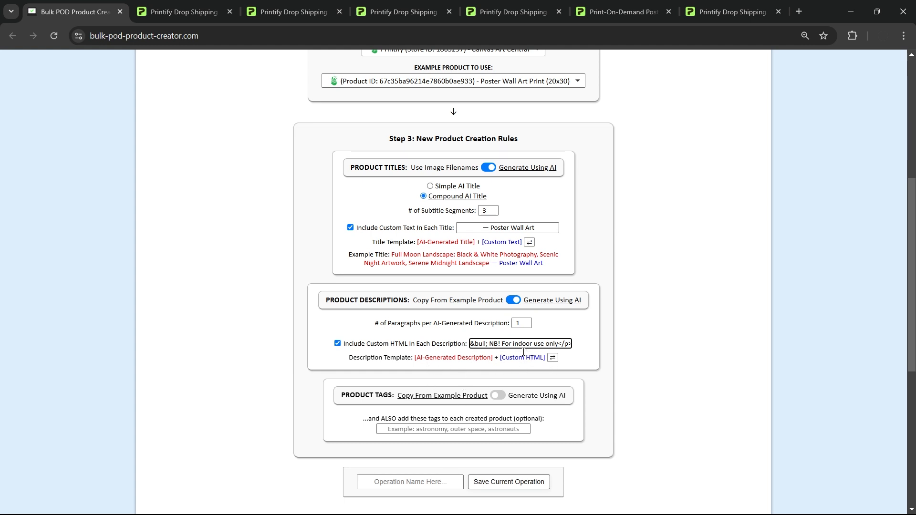
click(552, 357)
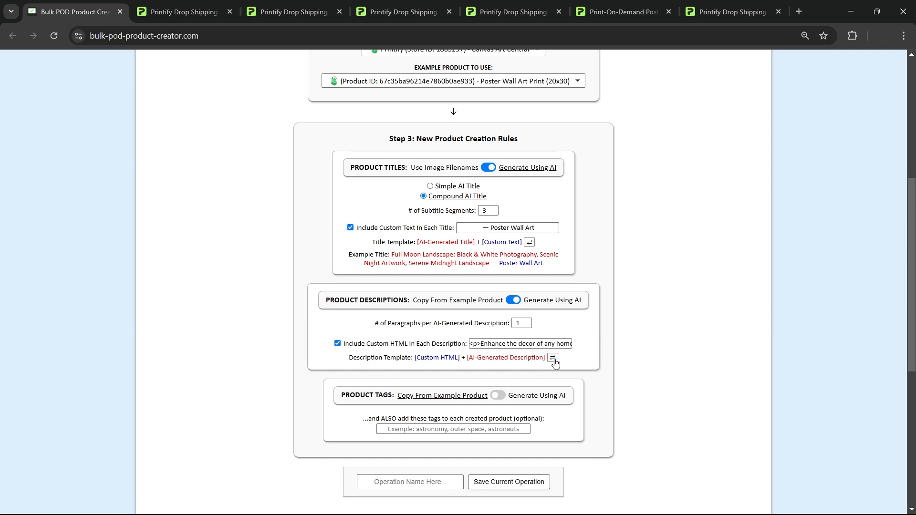
click(553, 358)
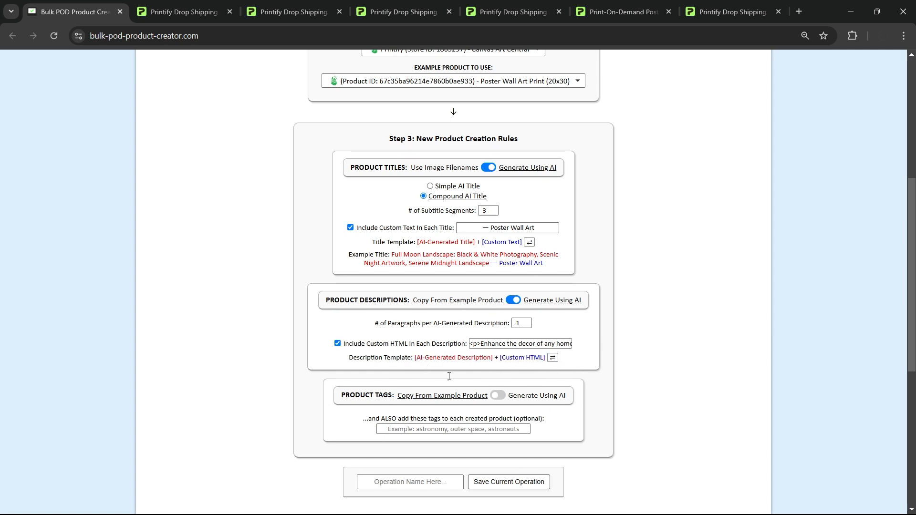
Switch the product tags from copying the example product to AI generation
scroll(525, 374, down, 5)
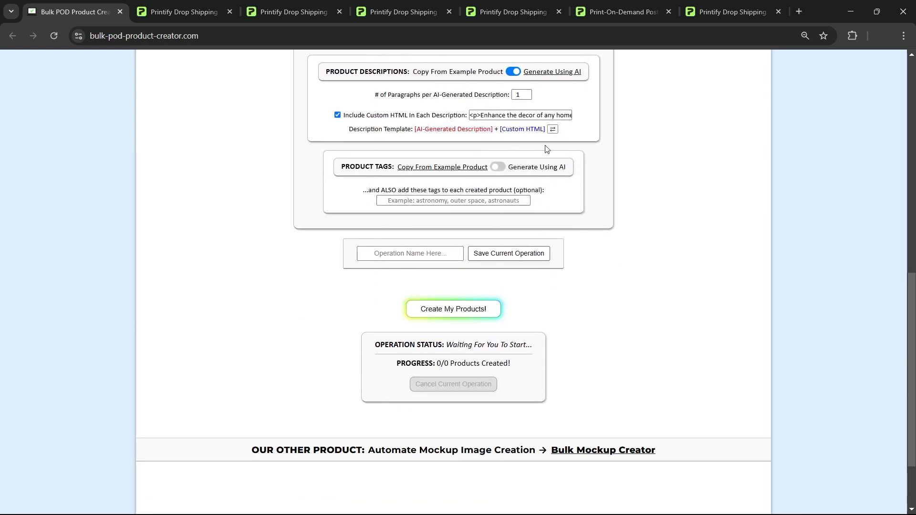
click(497, 168)
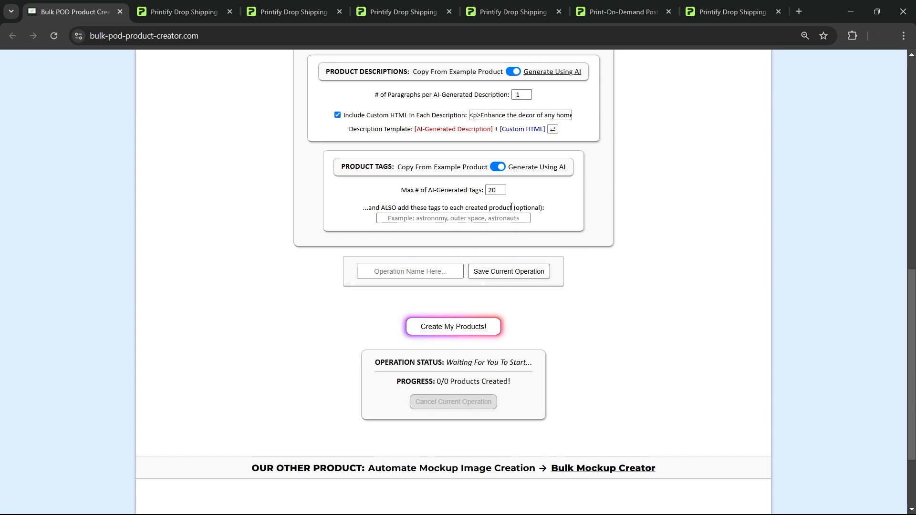
scroll(555, 253, up, 12)
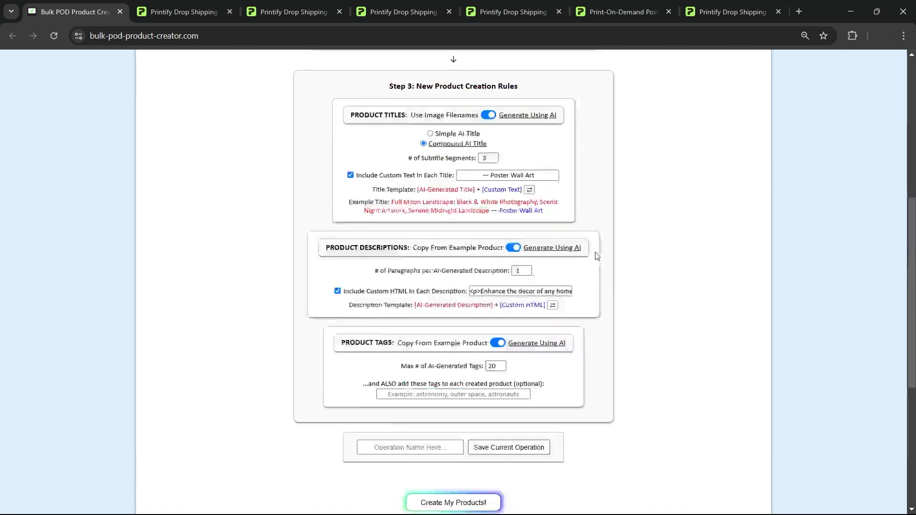
scroll(465, 214, down, 12)
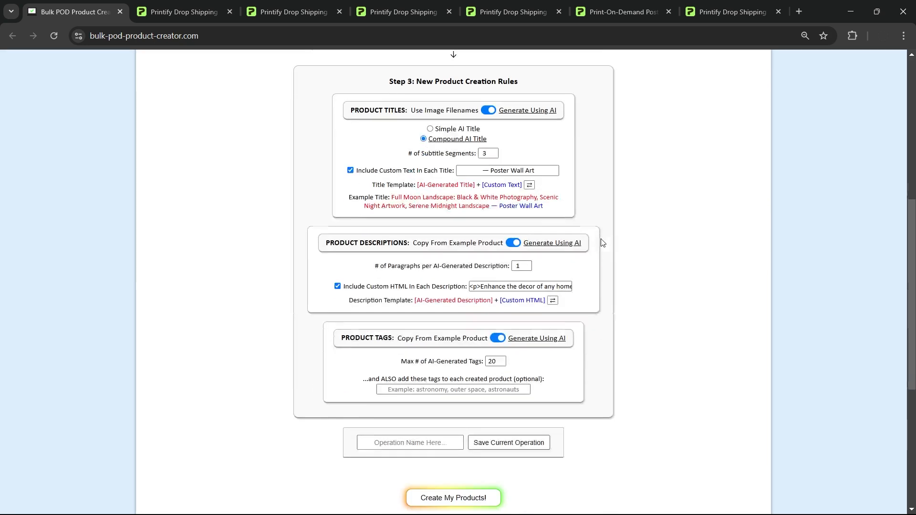
Add the extra tags "wall prints, wall art, wall decor, poster, wall posters, poster prints, poster wall art" to each created product
click(471, 161)
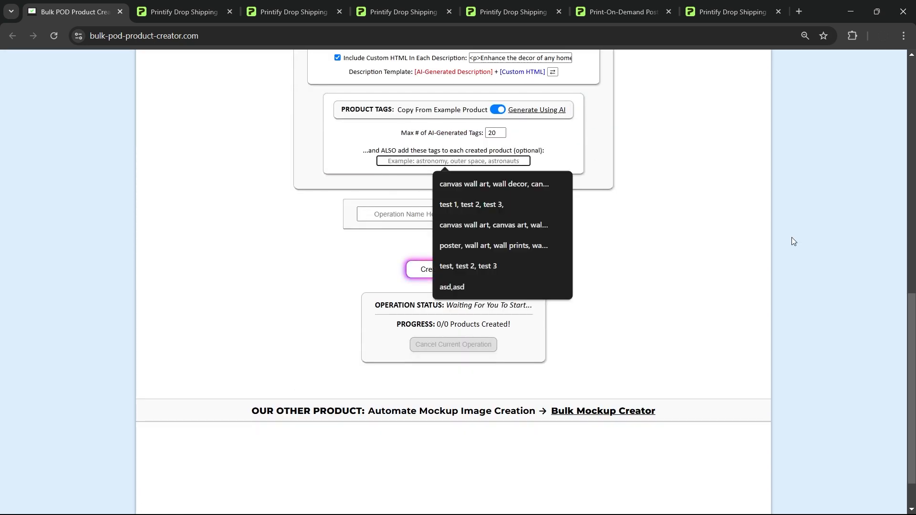
text(wall prints, wall art, w)
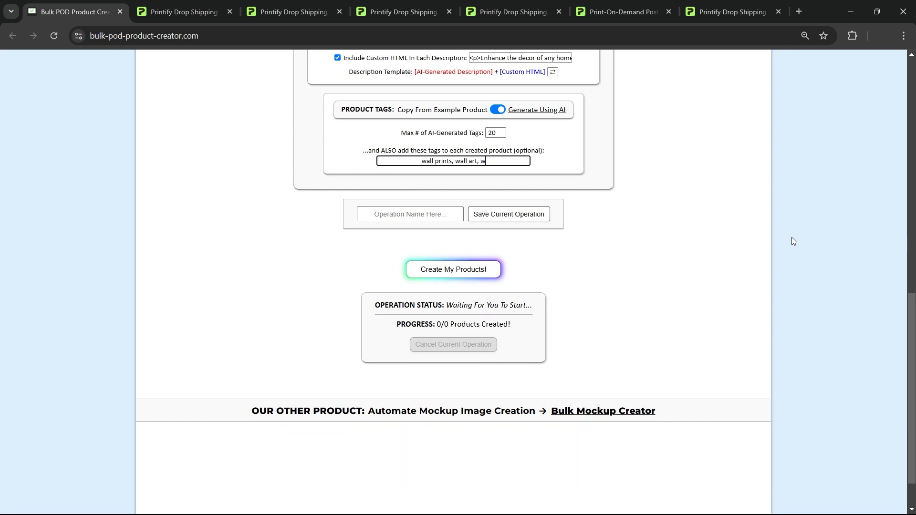
text(all decor, poster, wall)
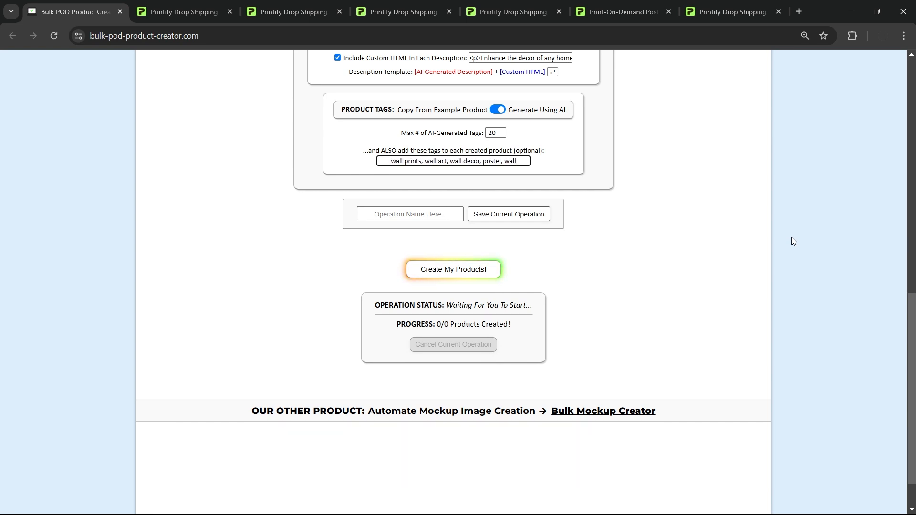
text( posters, poster print)
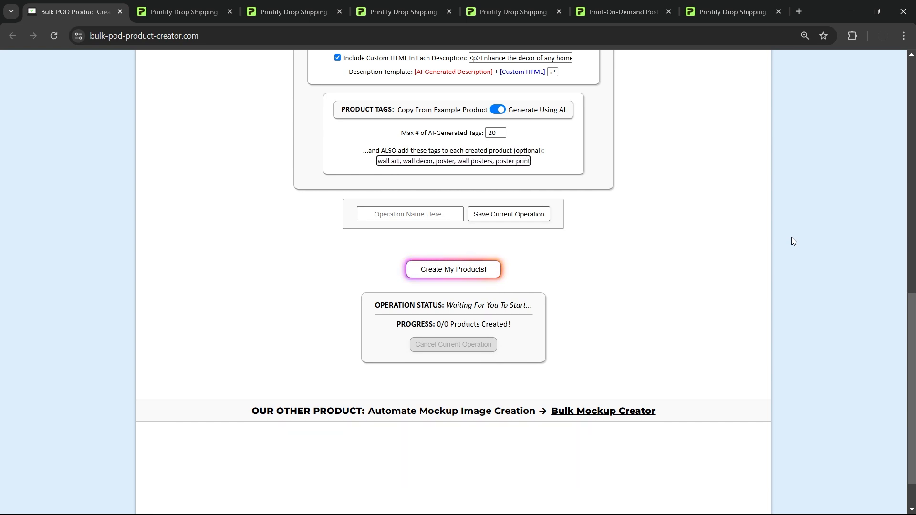
text(s, poster wall art)
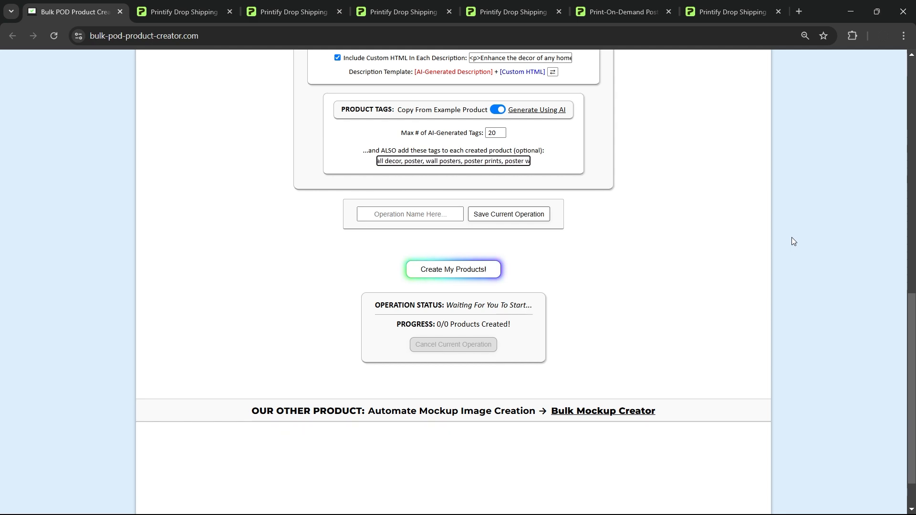
click(730, 182)
Review the image, example product, title, description and tag settings, and check the template products listed in Printify
scroll(663, 204, up, 15)
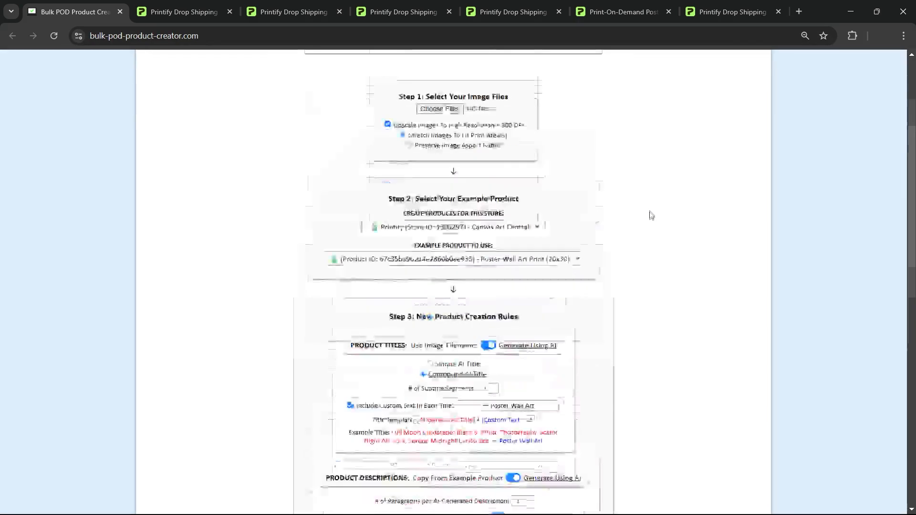
scroll(678, 176, down, 15)
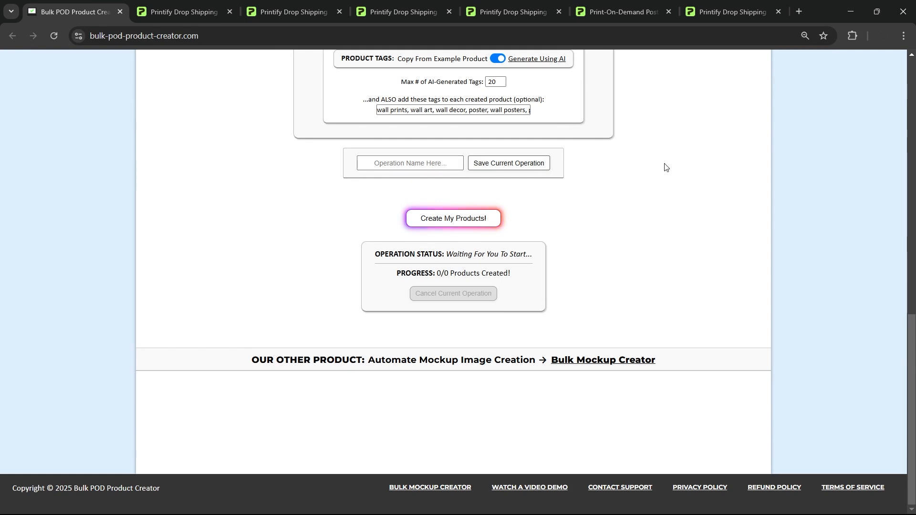
scroll(668, 171, up, 5)
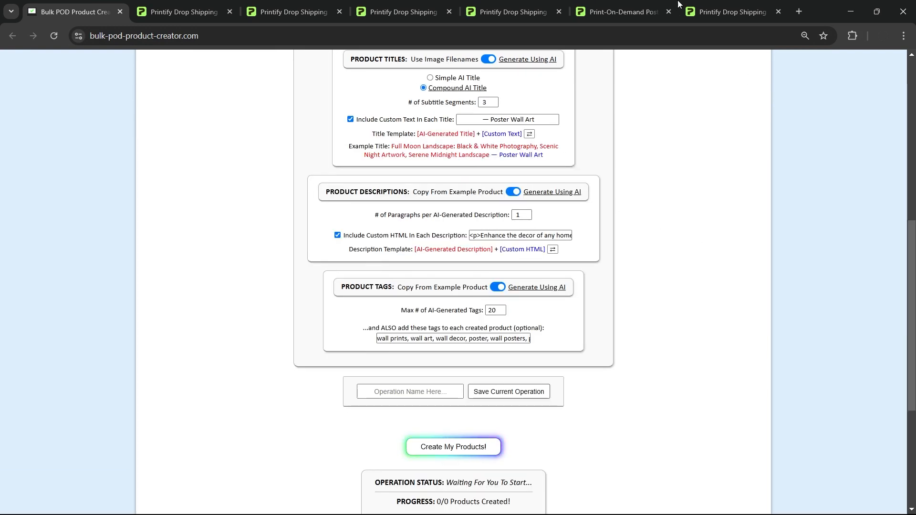
scroll(738, 315, up, 3)
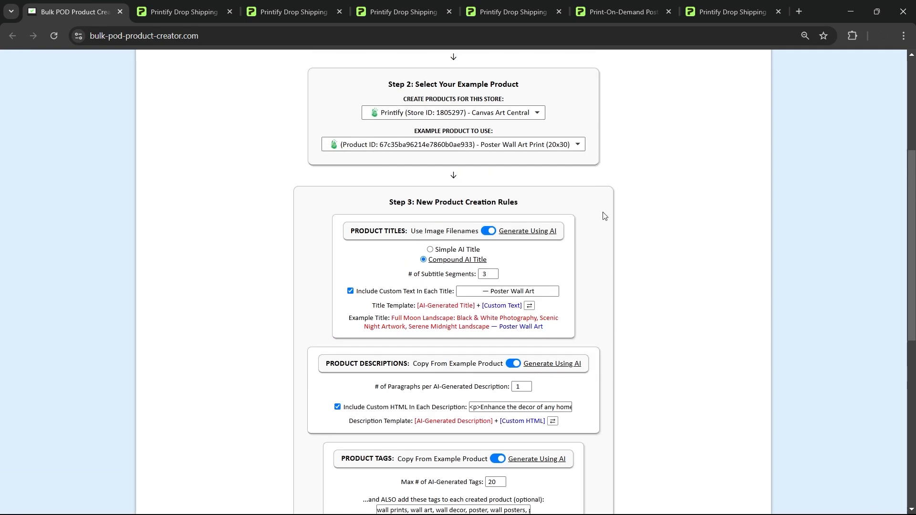
scroll(603, 212, down, 2)
click(395, 7)
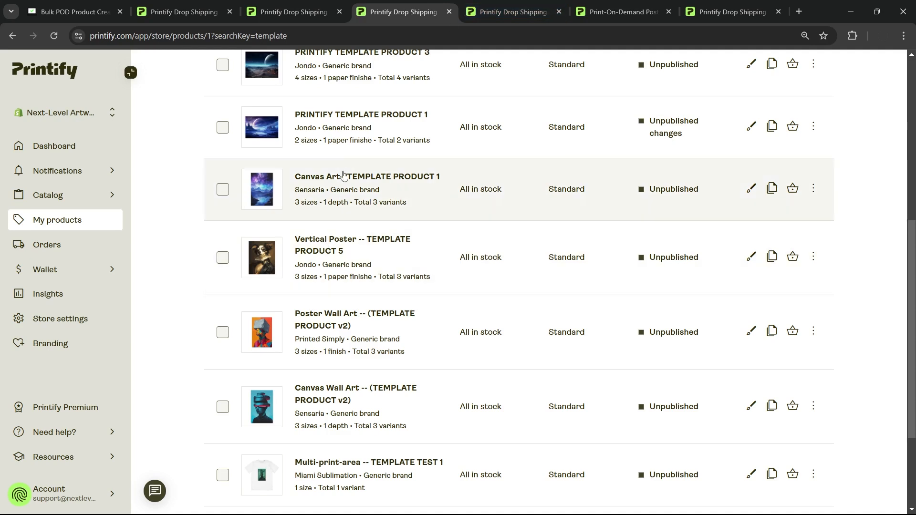
click(76, 12)
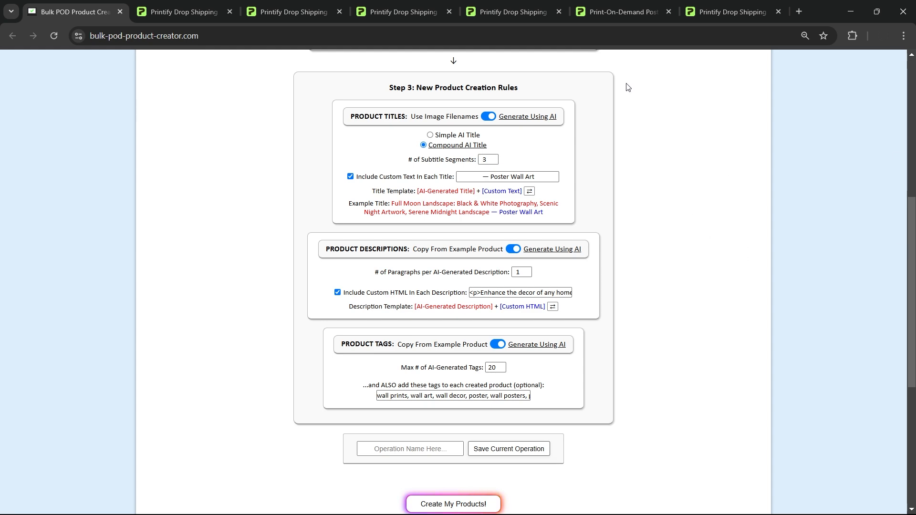
scroll(738, 259, up, 7)
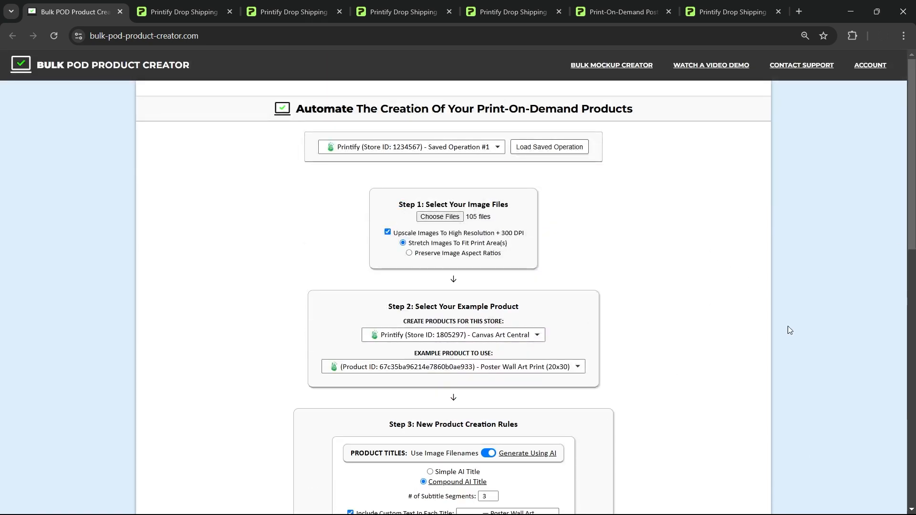
scroll(648, 195, down, 9)
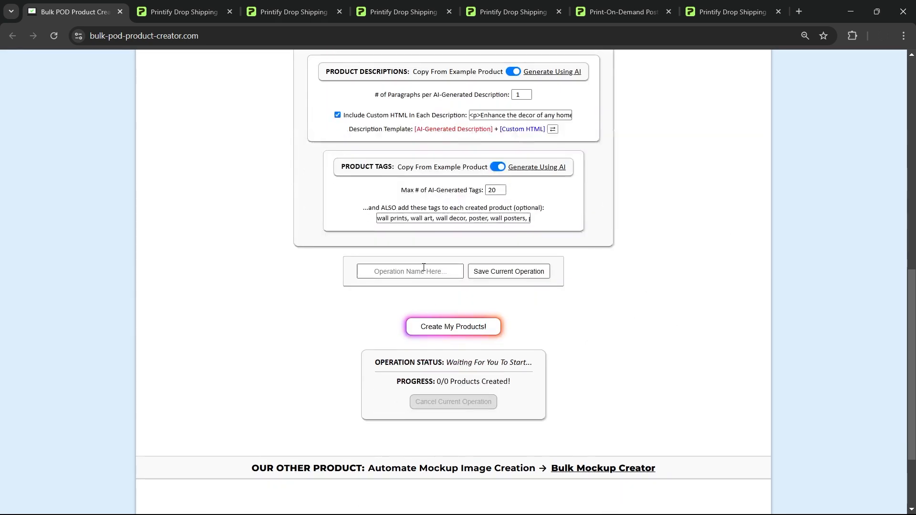
Save the current configuration as an operation named "Poster Wall Art Prints (20x30) v1"
click(423, 269)
text(Poster )
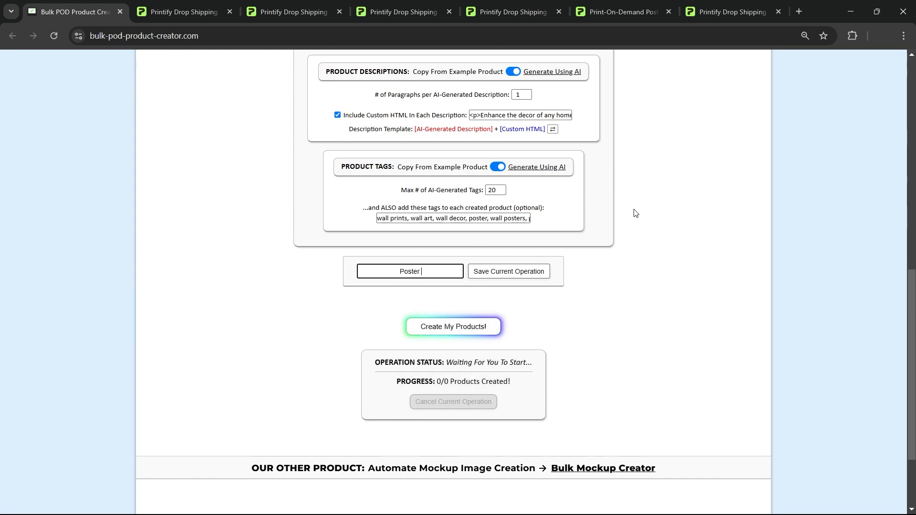
text(Wall Art Prints (20x30) v1)
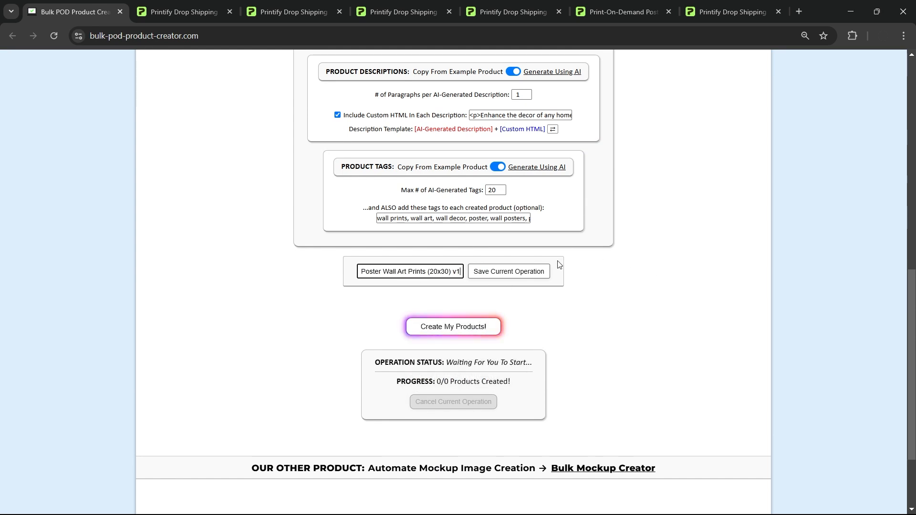
click(526, 271)
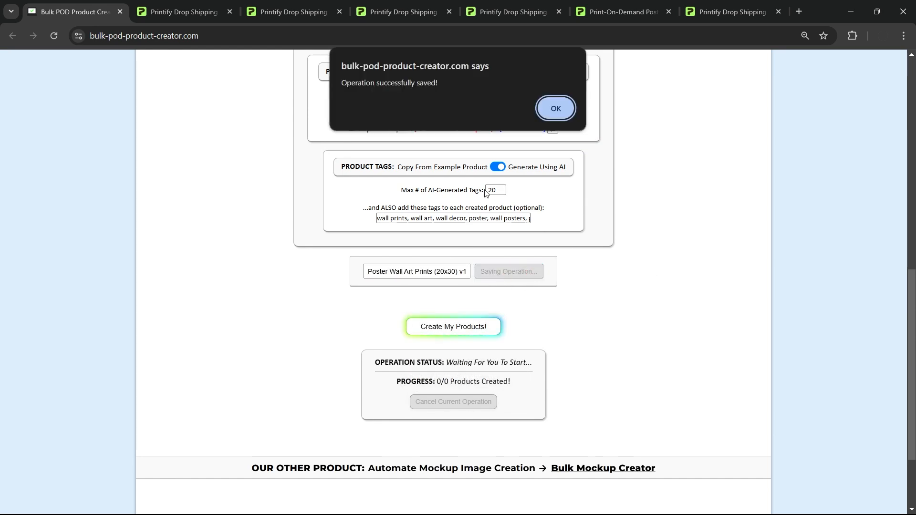
click(557, 109)
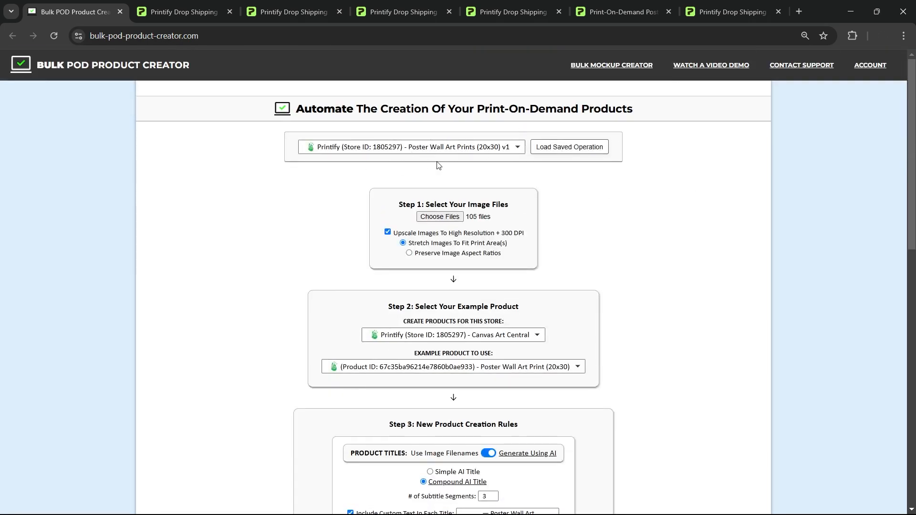
Reload the page and check that the product creation form is reset
scroll(624, 323, down, 7)
scroll(496, 324, up, 7)
click(56, 40)
scroll(415, 338, down, 5)
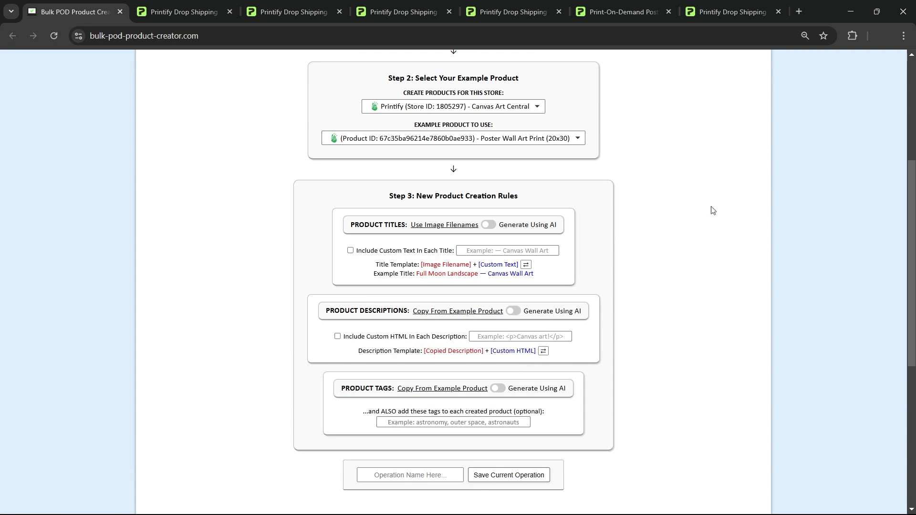
scroll(474, 333, up, 5)
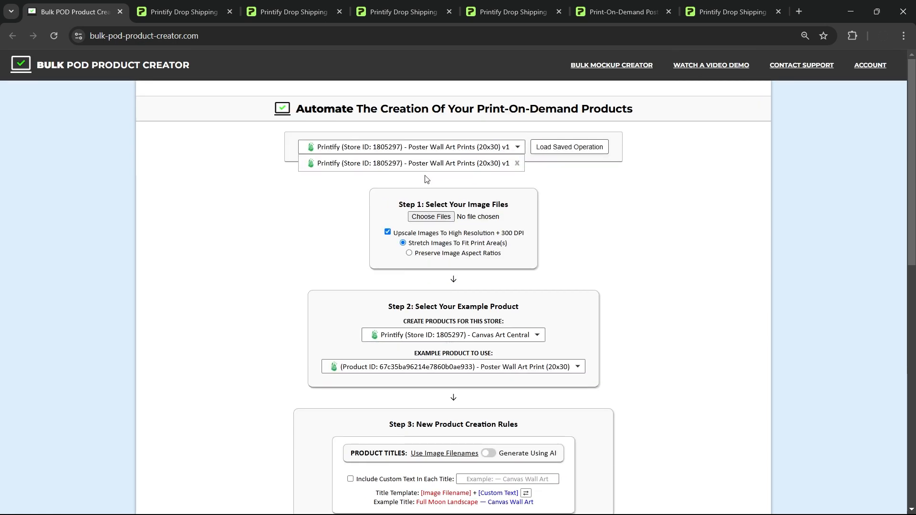
Load the saved operation "Poster Wall Art Prints (20x30) v1" and check the title, description and tag rules it fills in
click(569, 147)
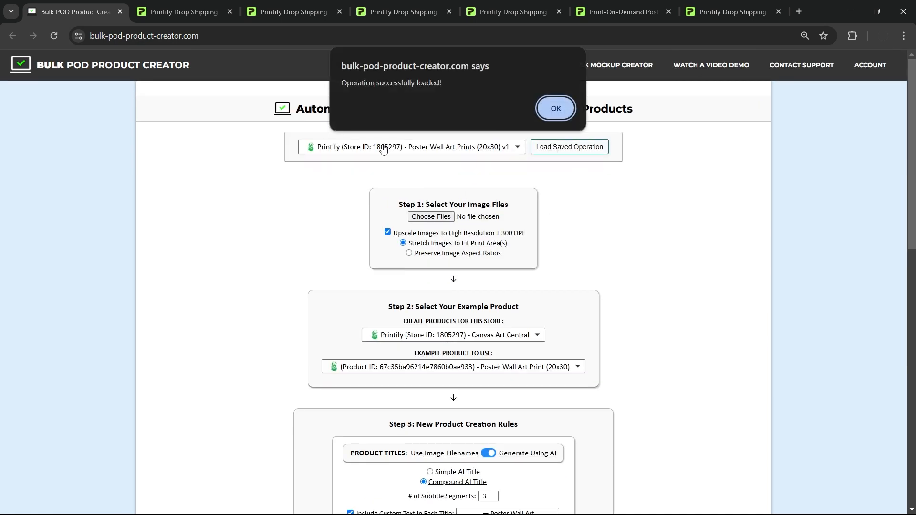
click(554, 109)
scroll(666, 306, down, 5)
scroll(666, 307, up, 5)
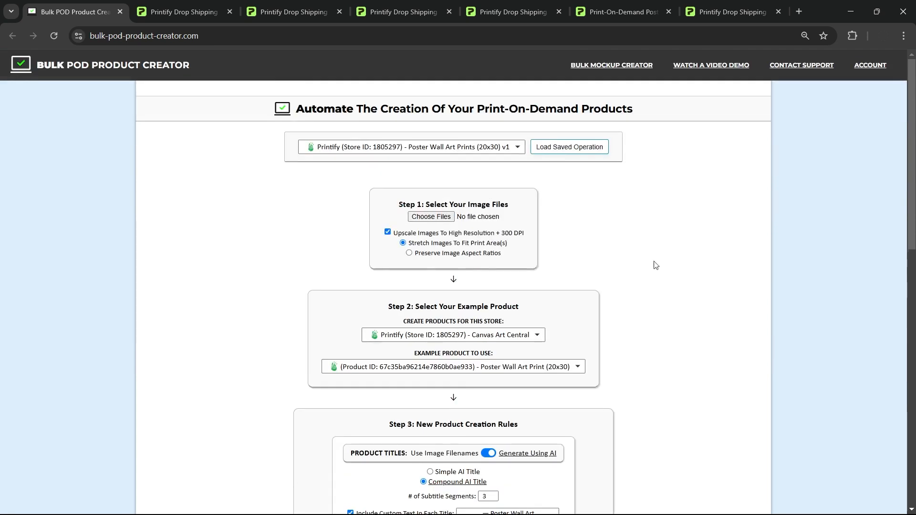
scroll(666, 306, down, 9)
scroll(643, 270, up, 4)
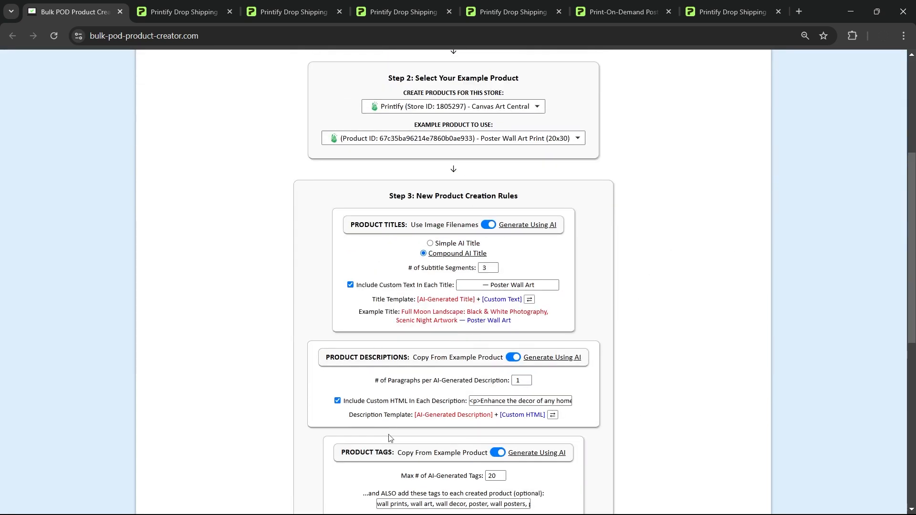
scroll(717, 303, up, 5)
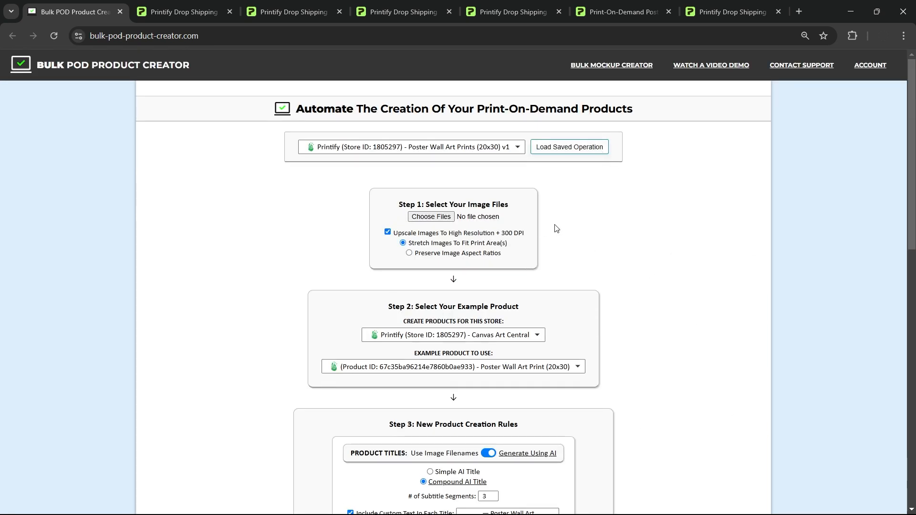
Select all the image files in the ARTWORK IMAGES 4 folder as the artwork for the new products
click(441, 218)
click(503, 190)
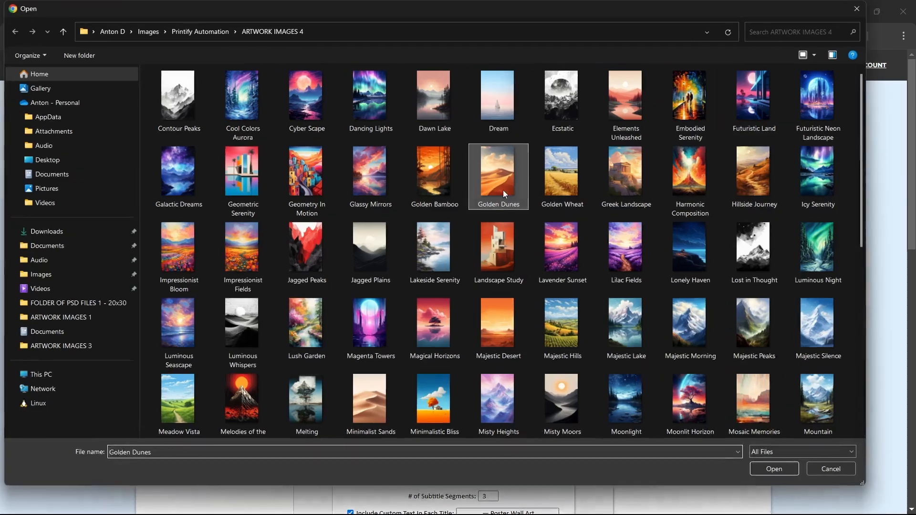
key(ctrl+a)
click(783, 469)
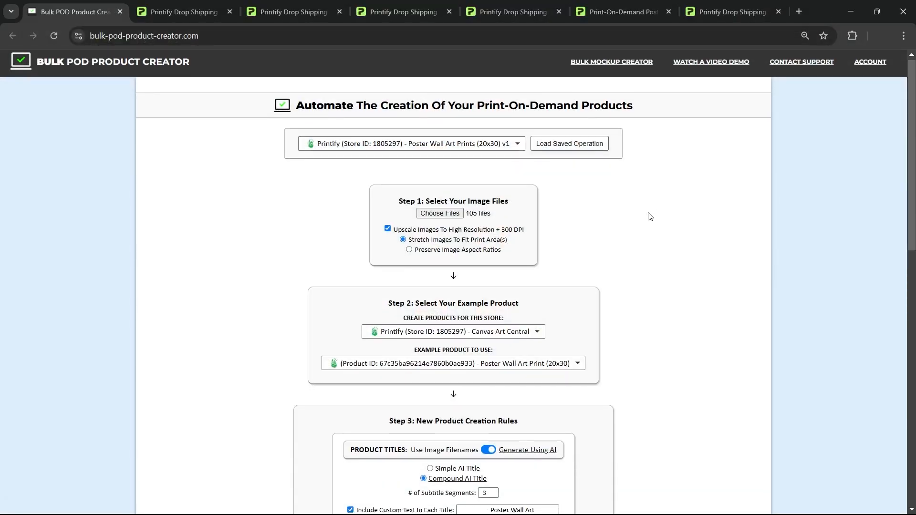
Start creating the products with the loaded settings and look back over the locked configuration
scroll(648, 216, down, 10)
scroll(667, 200, up, 1)
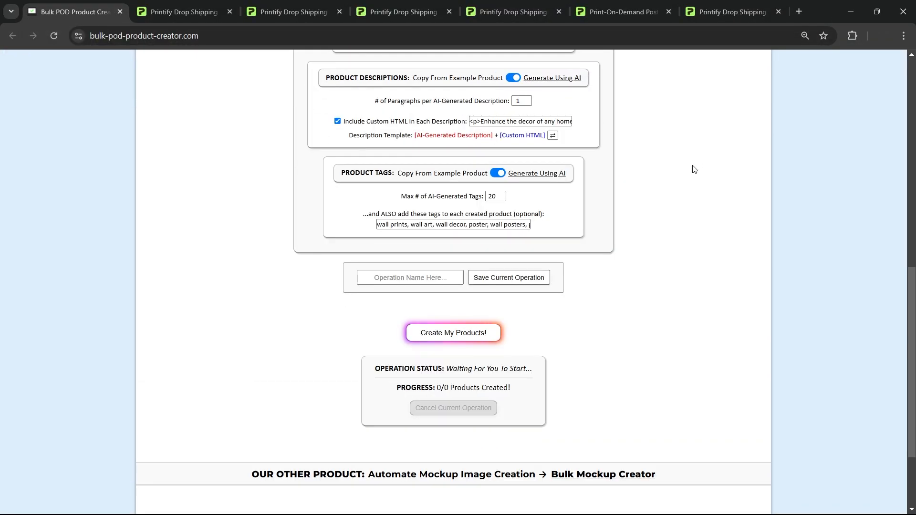
click(477, 333)
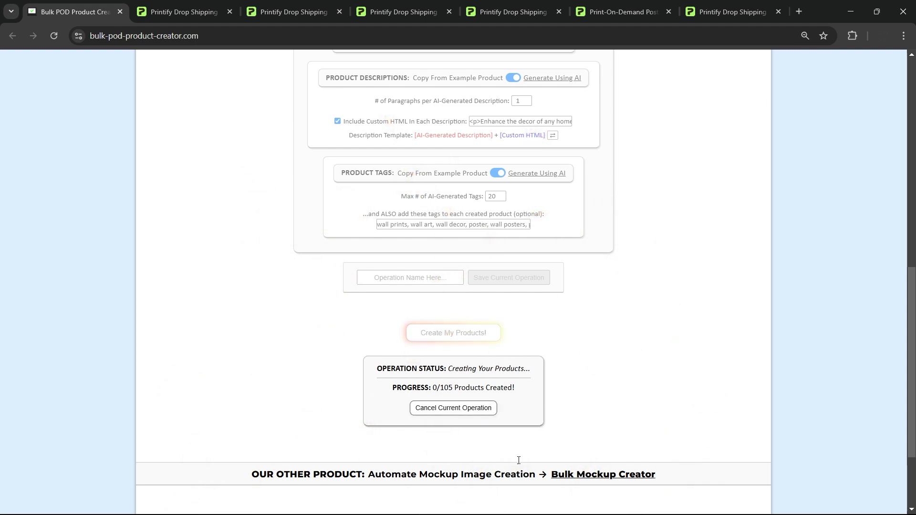
scroll(630, 367, up, 3)
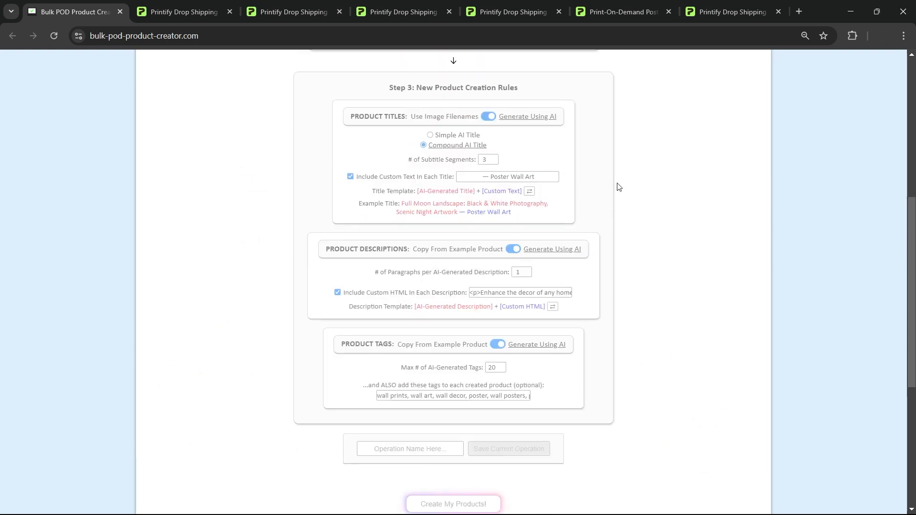
scroll(629, 203, up, 6)
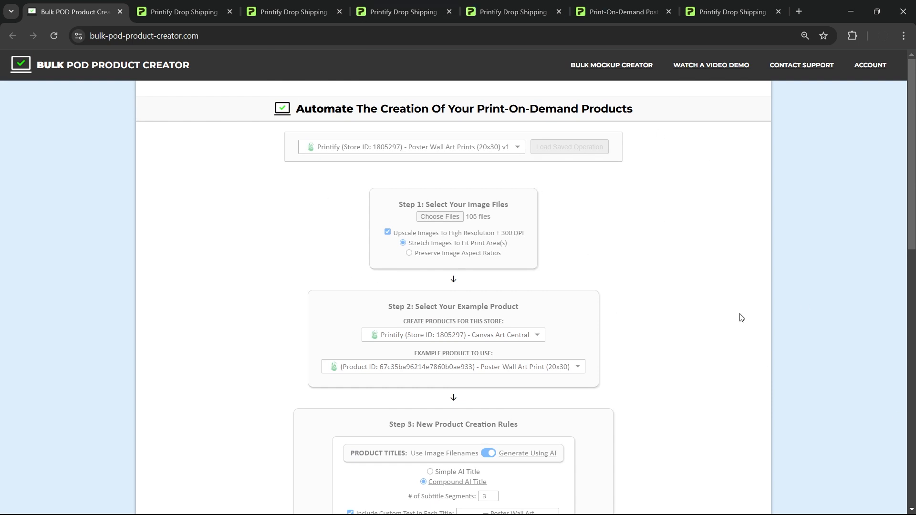
In Printify, examine the poster template product's 18" x 24" vertical mockups and the list of template products
click(424, 10)
click(494, 7)
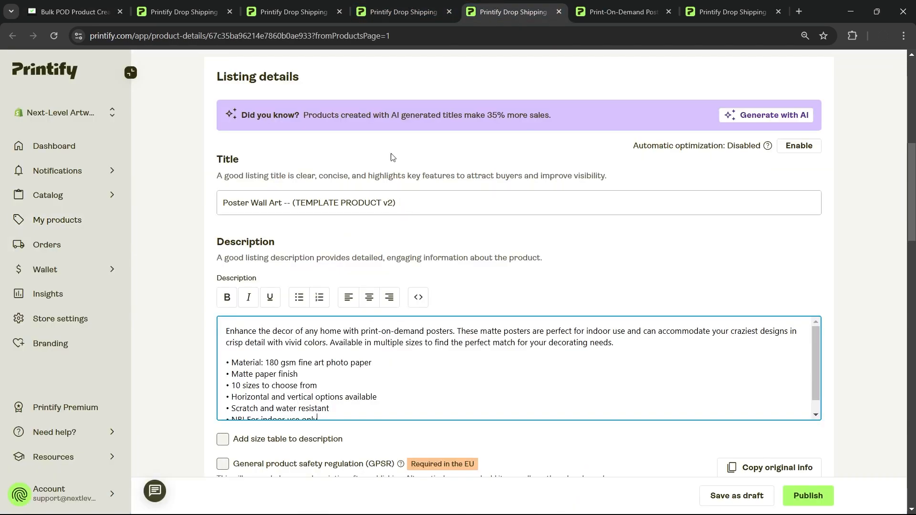
scroll(406, 209, up, 8)
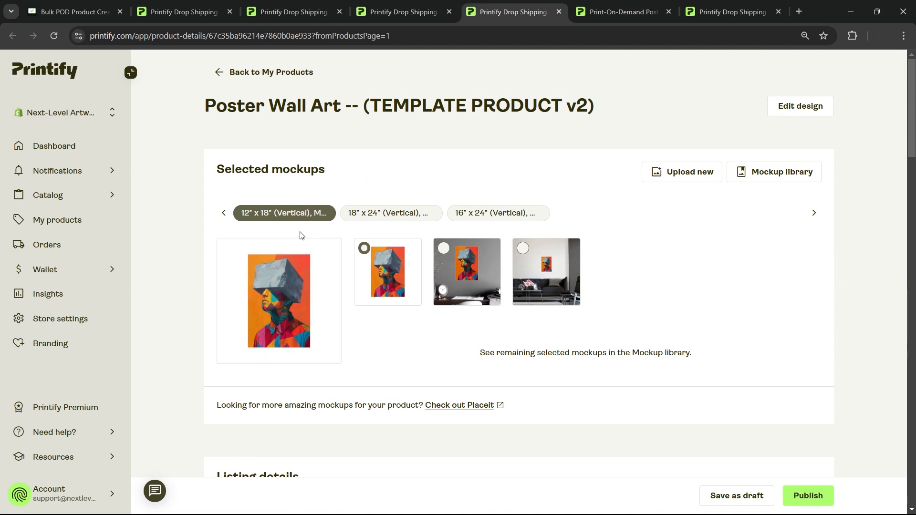
click(385, 219)
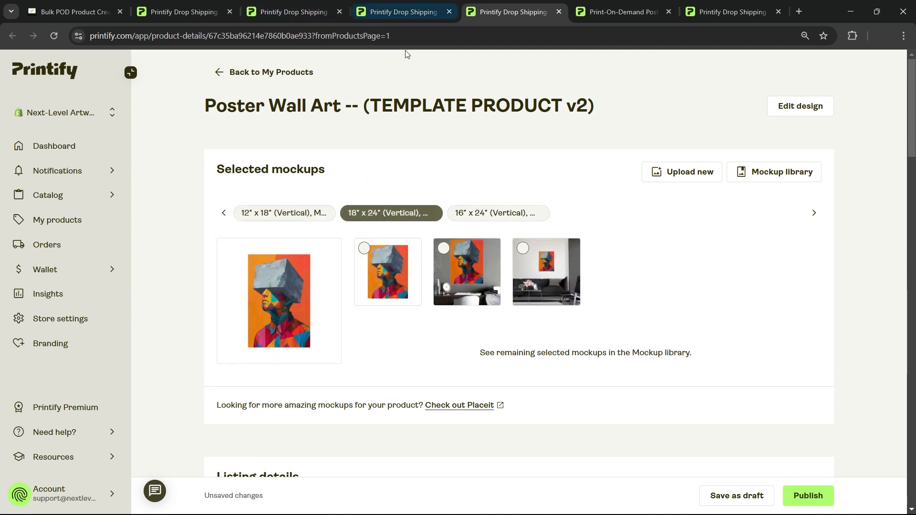
click(411, 9)
scroll(433, 263, up, 5)
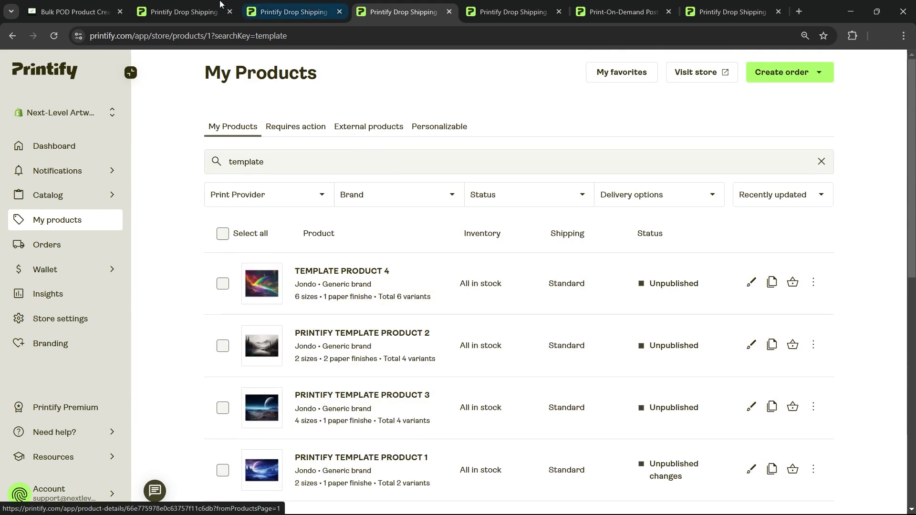
Switch back to Bulk POD Product Creator and review the title, description and tag rules of the running operation
key(ctrl+1)
scroll(484, 245, down, 4)
scroll(492, 284, down, 2)
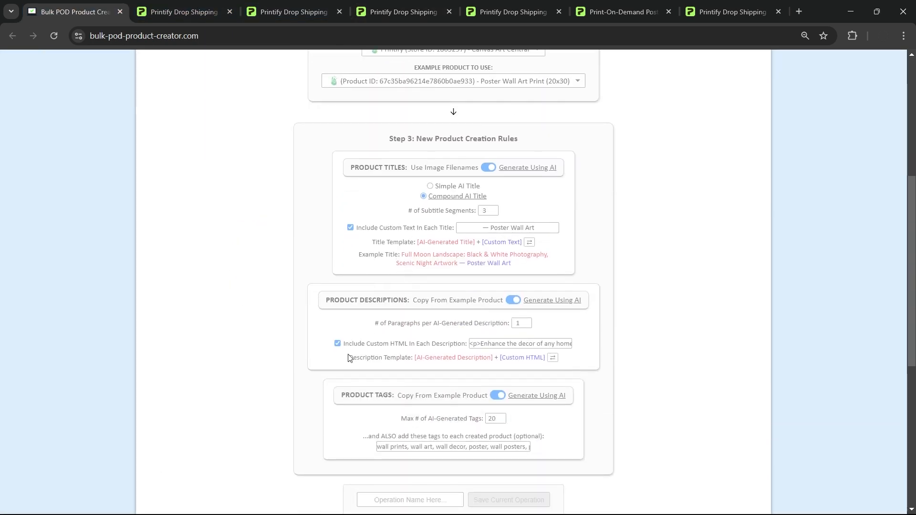
scroll(479, 374, down, 1)
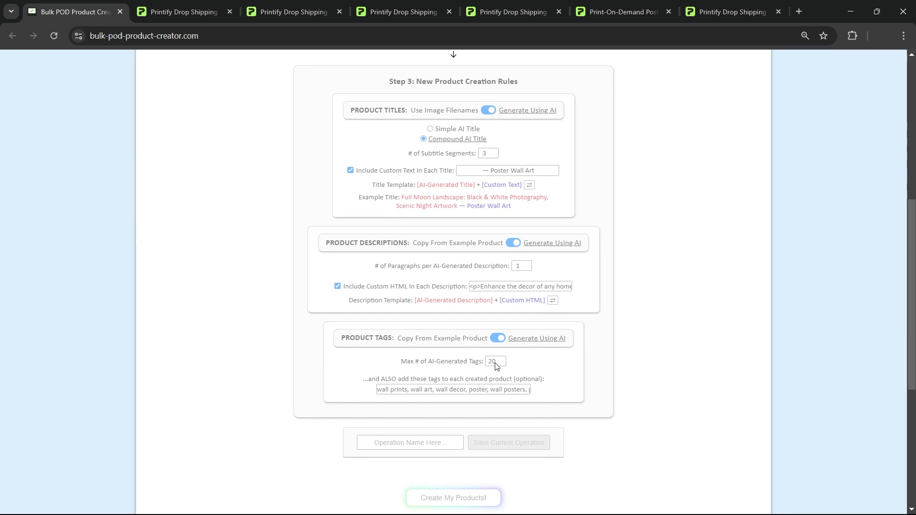
scroll(663, 320, up, 5)
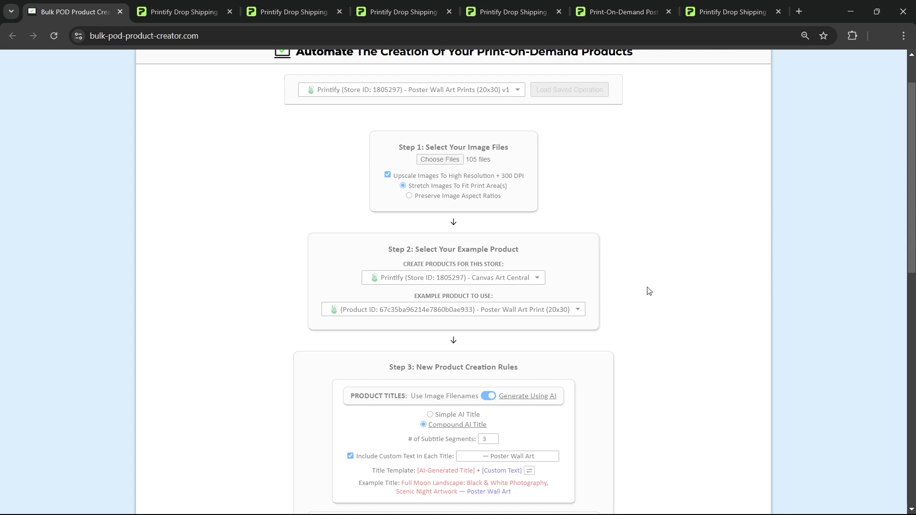
Examine the poster template product's title, description and tags in Printify, and return to Bulk POD Product Creator
click(403, 11)
click(510, 12)
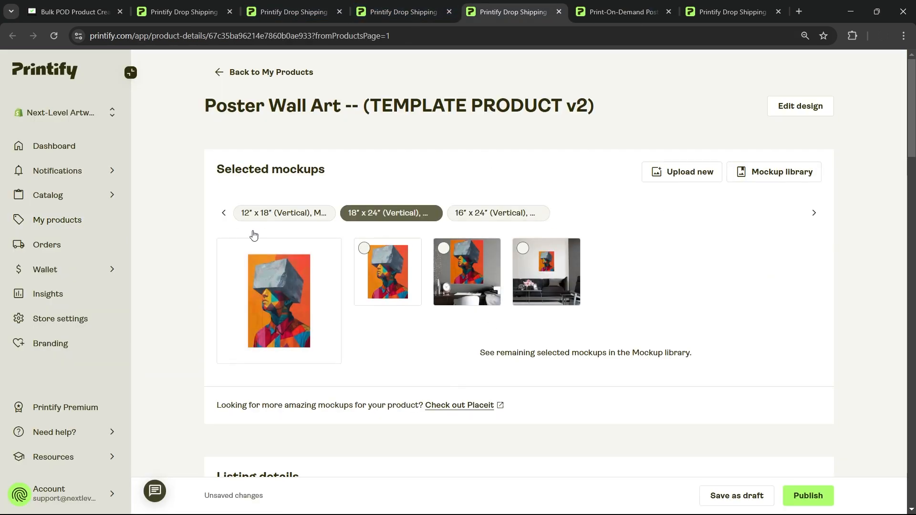
scroll(448, 362, down, 12)
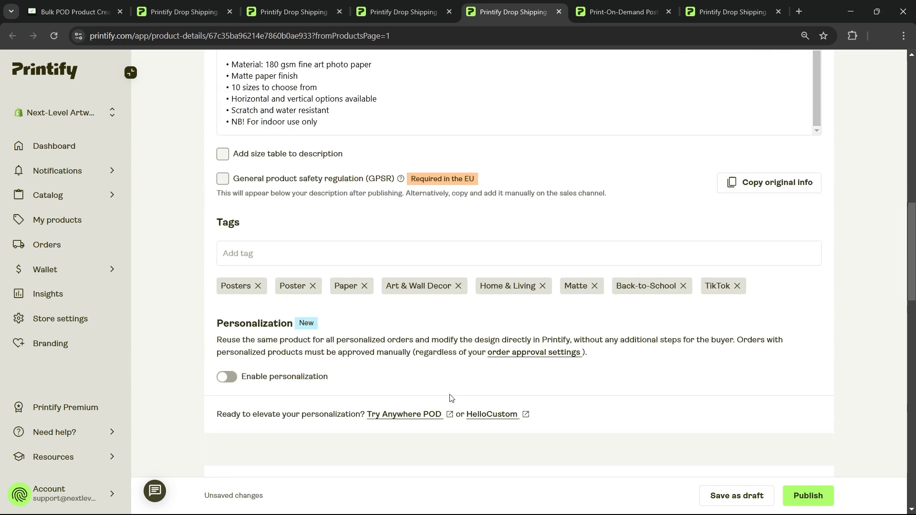
scroll(540, 370, up, 2)
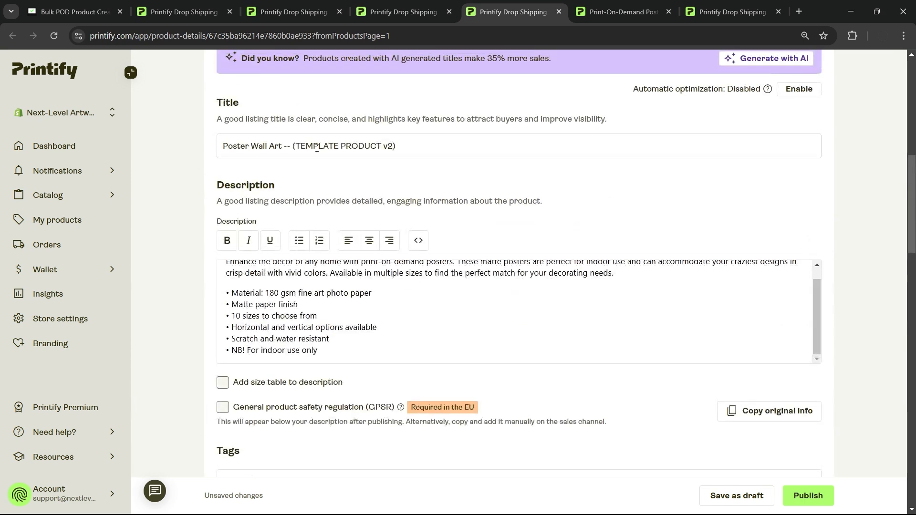
scroll(428, 190, down, 3)
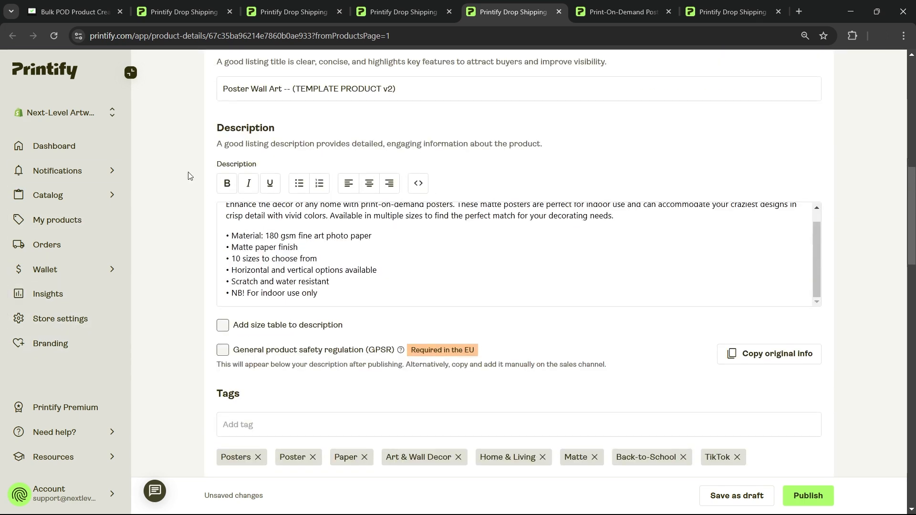
click(74, 12)
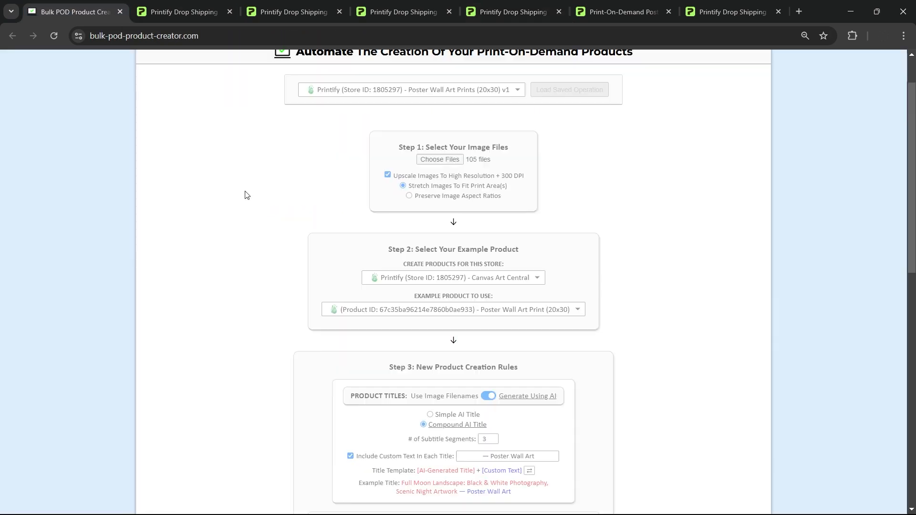
scroll(334, 260, up, 1)
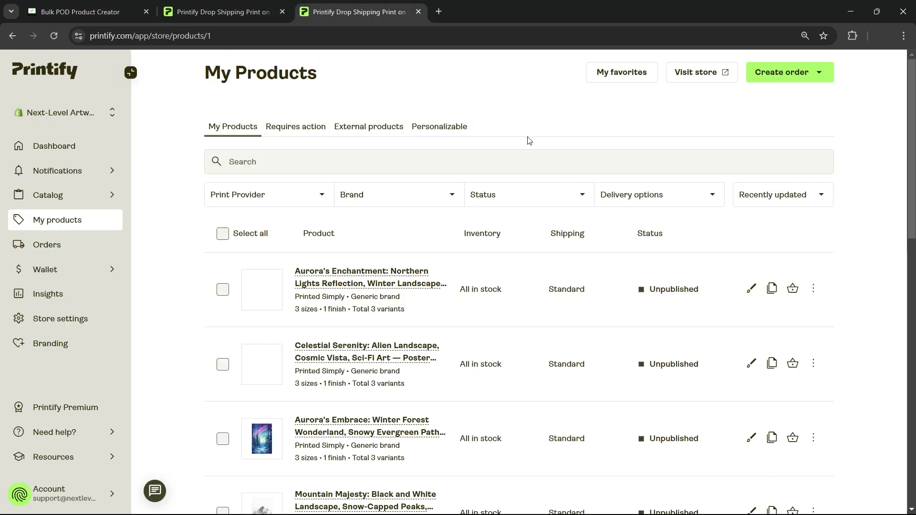
From the Printify product list, open the new Celestial Serenity and Aurora's Enchantment posters in separate tabs
scroll(470, 205, down, 3)
scroll(396, 255, up, 1)
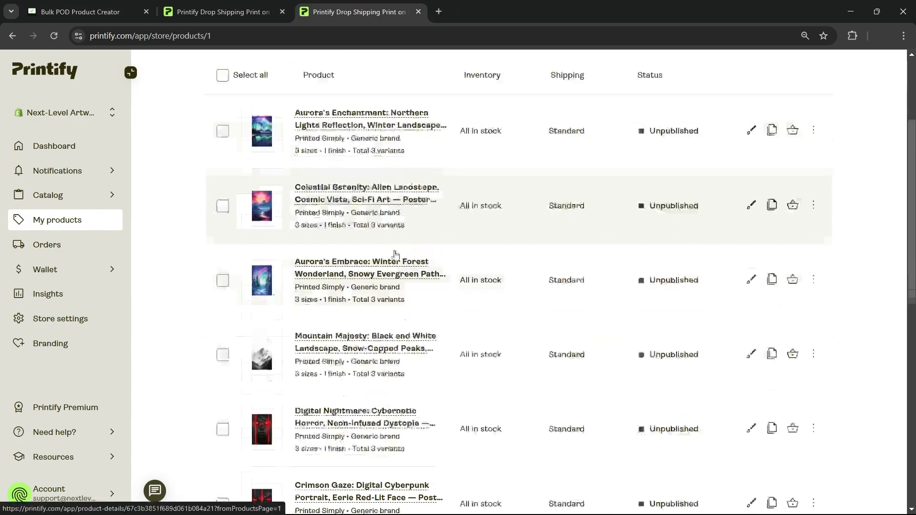
middle_click(350, 188)
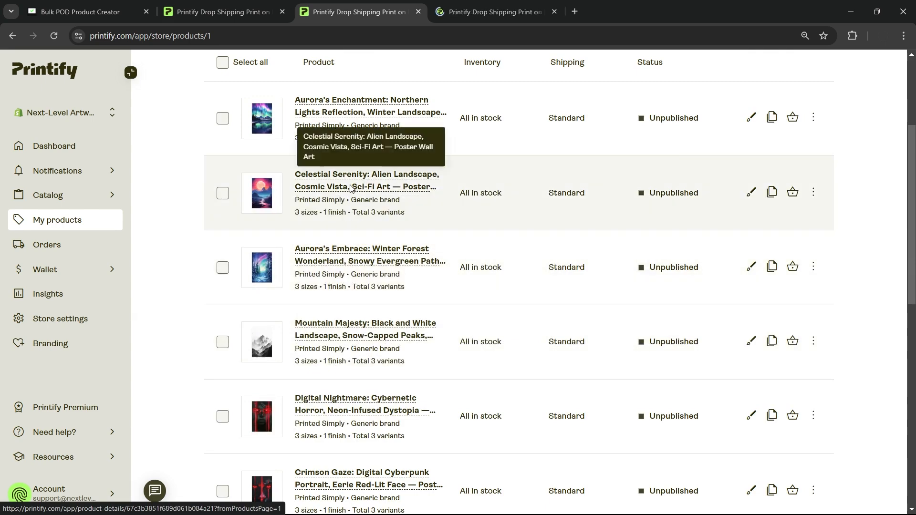
middle_click(358, 111)
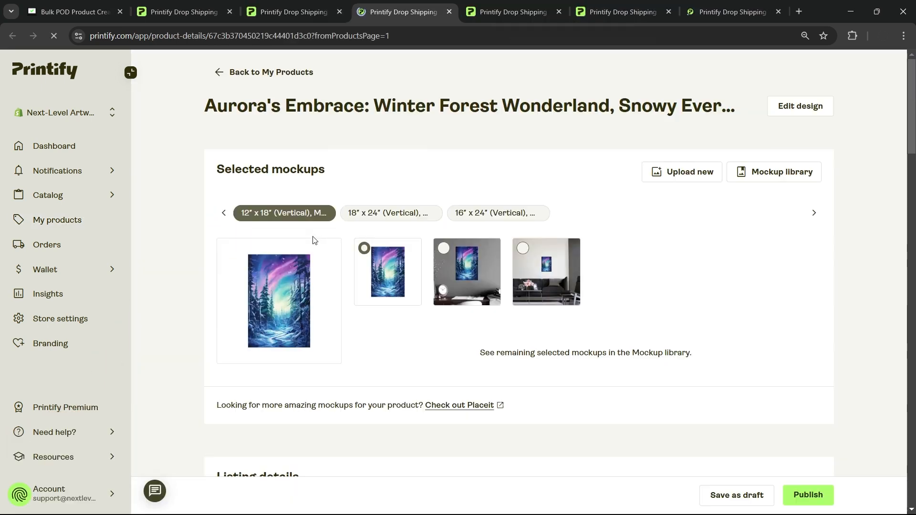
Inspect the Aurora's Embrace product's listing details and 18" x 24" vertical mockups, and return to the product list
scroll(286, 229, down, 6)
scroll(231, 210, up, 6)
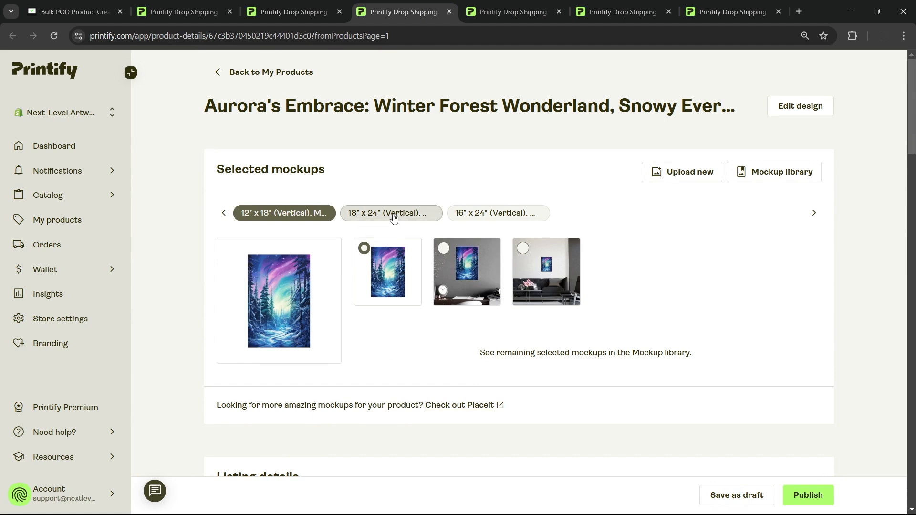
click(365, 213)
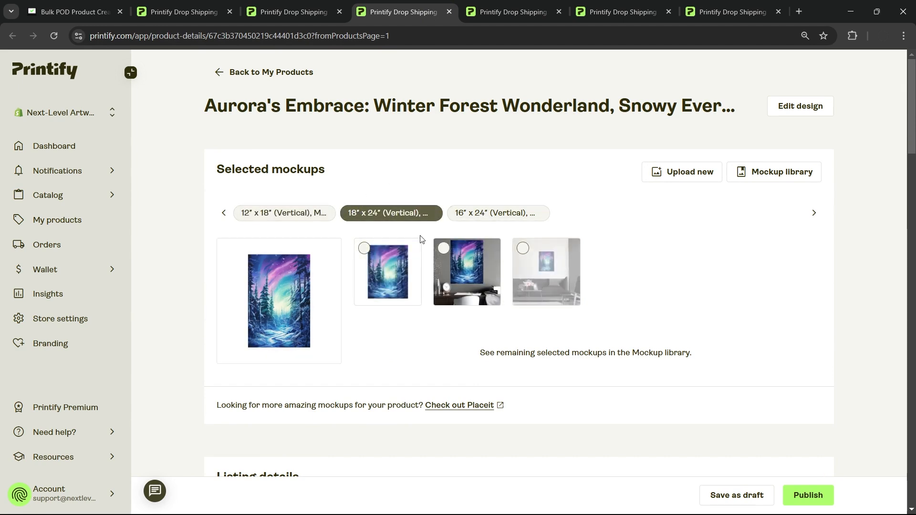
click(278, 7)
scroll(347, 248, down, 1)
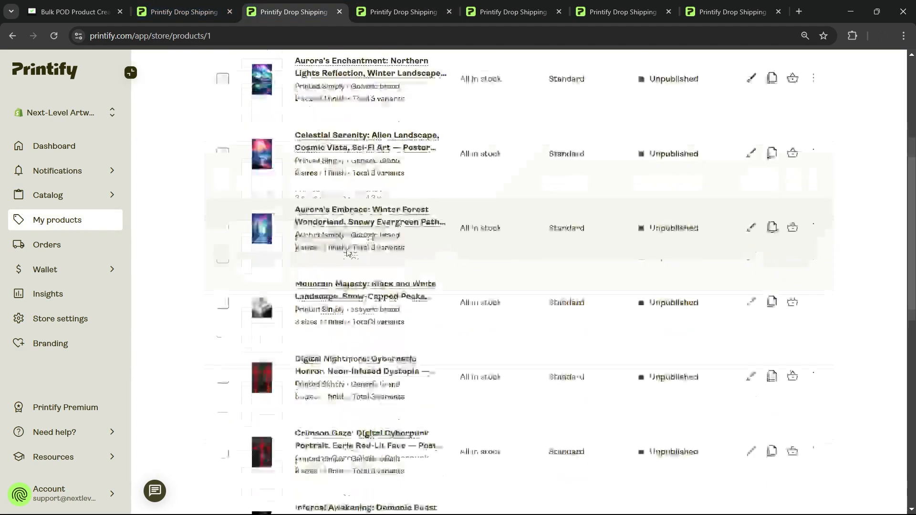
Search the product list for "template", open Poster Wall Art -- (TEMPLATE PRODUCT v2) in a new tab, and place it before the Aurora's Embrace tab
scroll(348, 248, up, 5)
click(370, 172)
text(template)
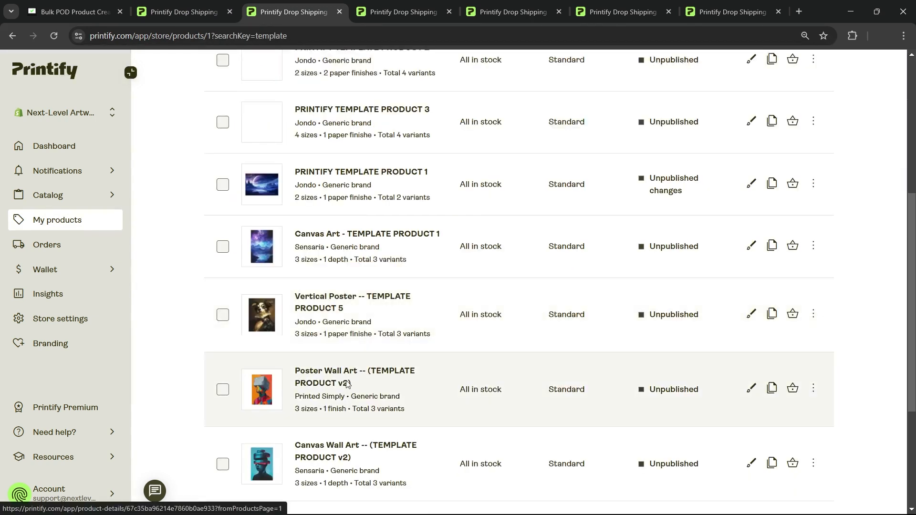
middle_click(347, 383)
drag(726, 3, 386, 4)
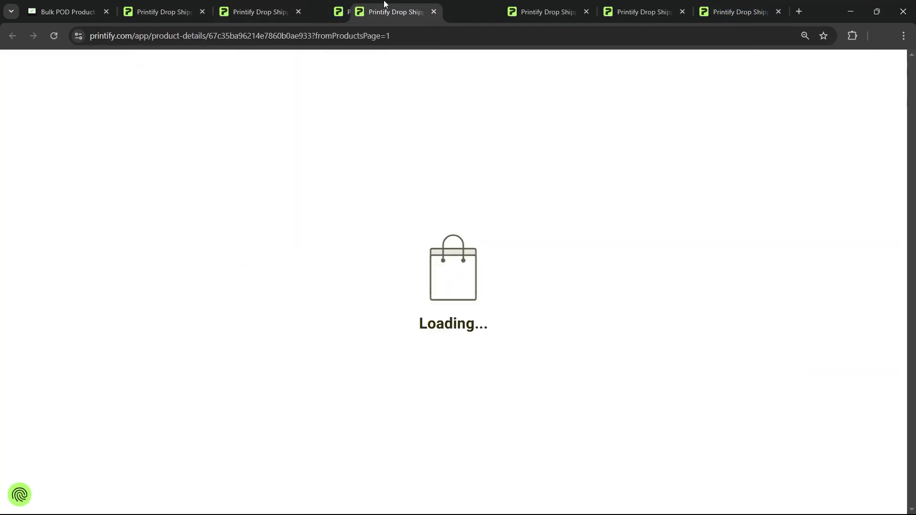
Compare the 12" x 18" and 18" x 24" vertical mockups of the Aurora's Embrace poster
click(450, 7)
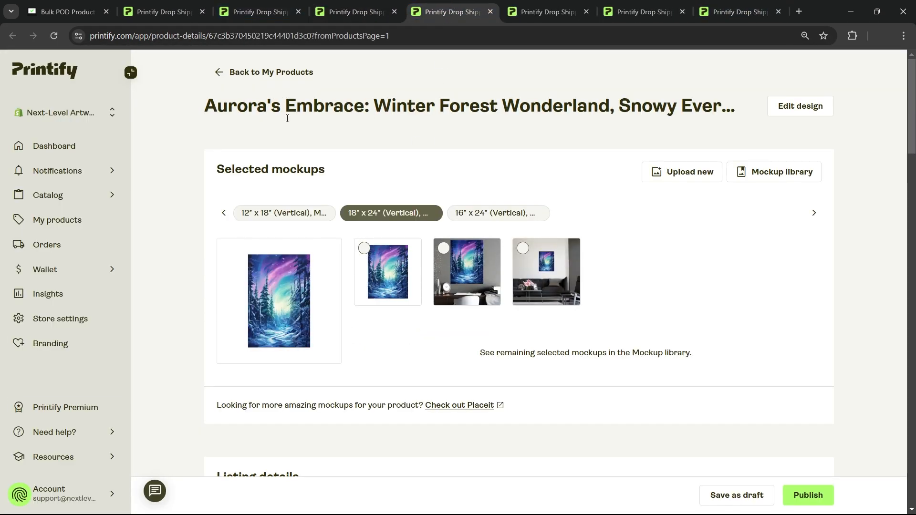
click(284, 213)
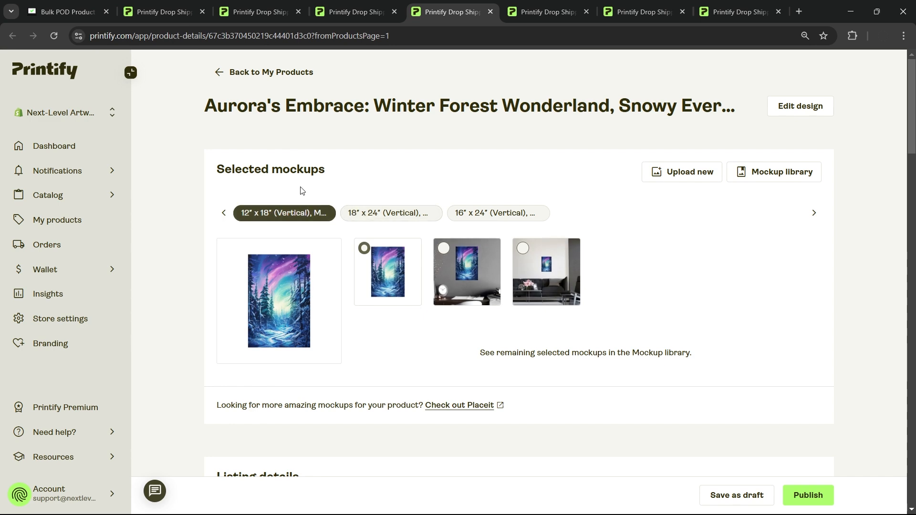
click(403, 214)
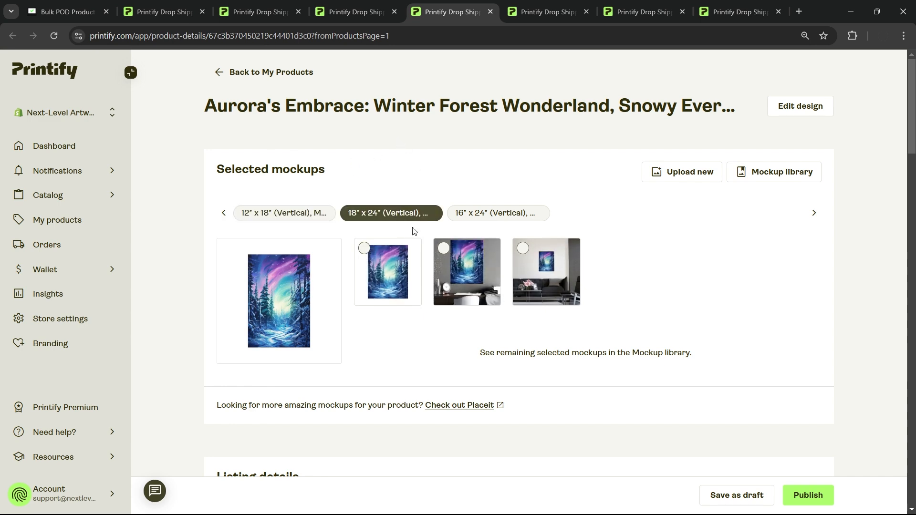
Compare the template product's tags and variant pricing with those of the Aurora's Embrace poster
click(356, 12)
scroll(865, 175, down, 15)
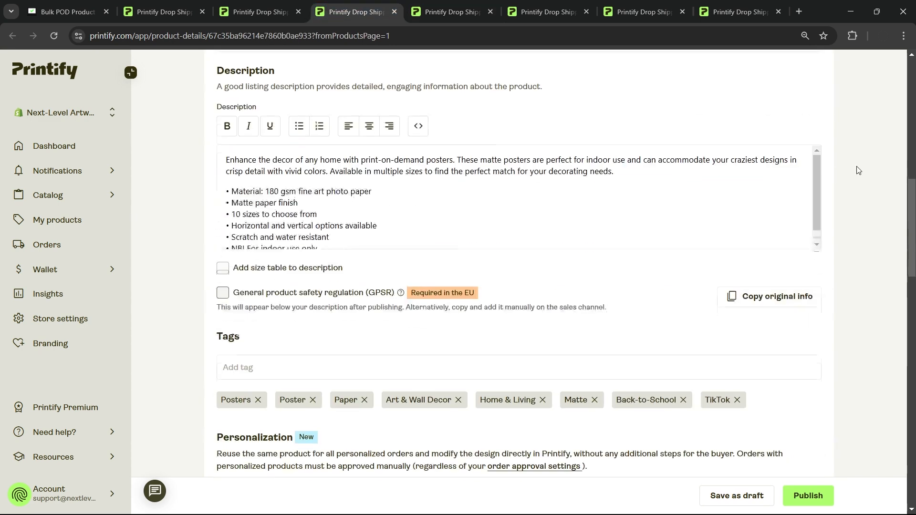
scroll(866, 174, down, 8)
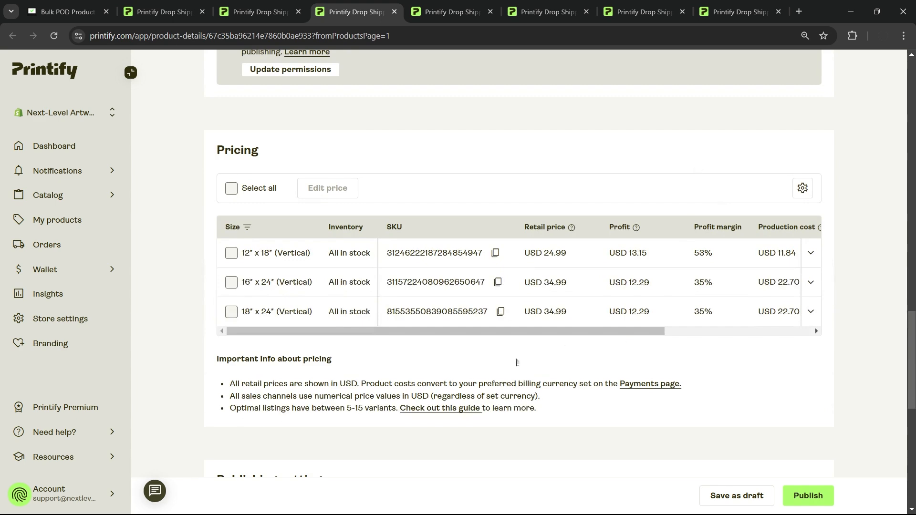
click(448, 11)
scroll(802, 206, down, 20)
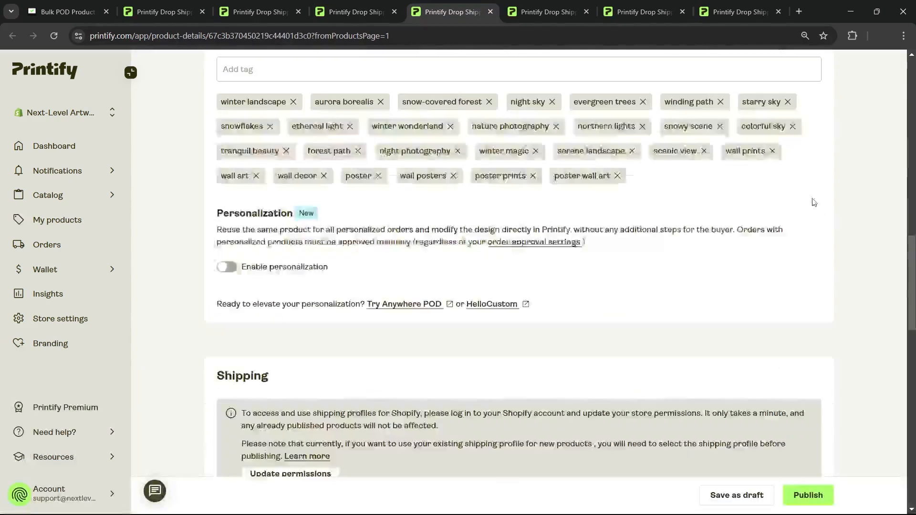
scroll(803, 206, down, 3)
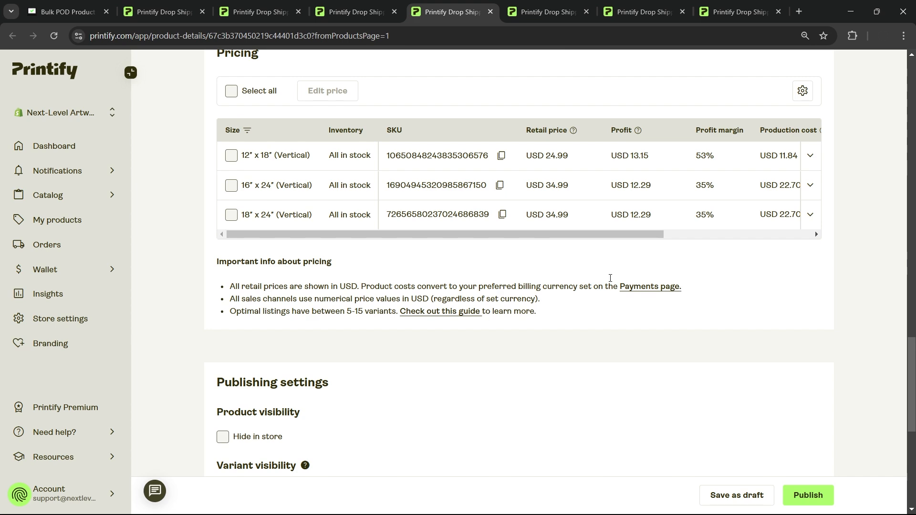
scroll(763, 209, up, 15)
scroll(847, 209, up, 5)
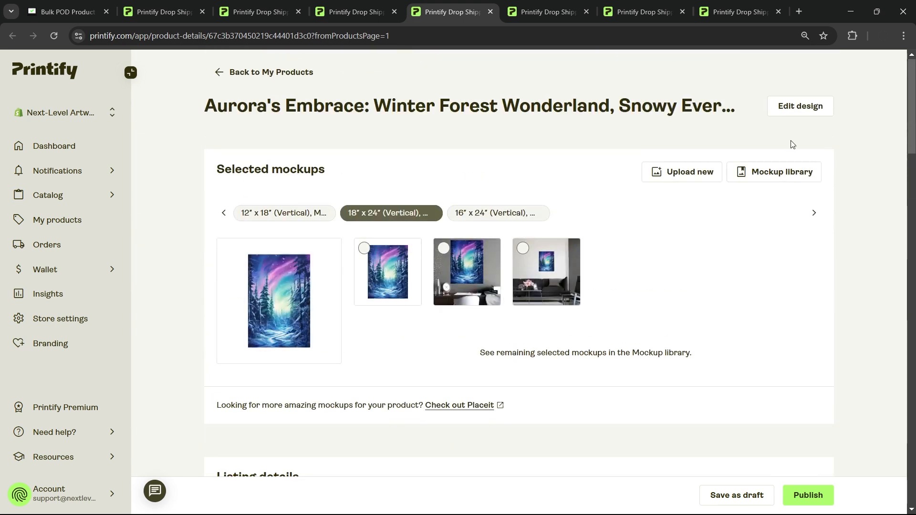
Open the Aurora's Embrace design for editing, display the 18" x 24" vertical variant, and inspect its artwork layer up close
click(796, 109)
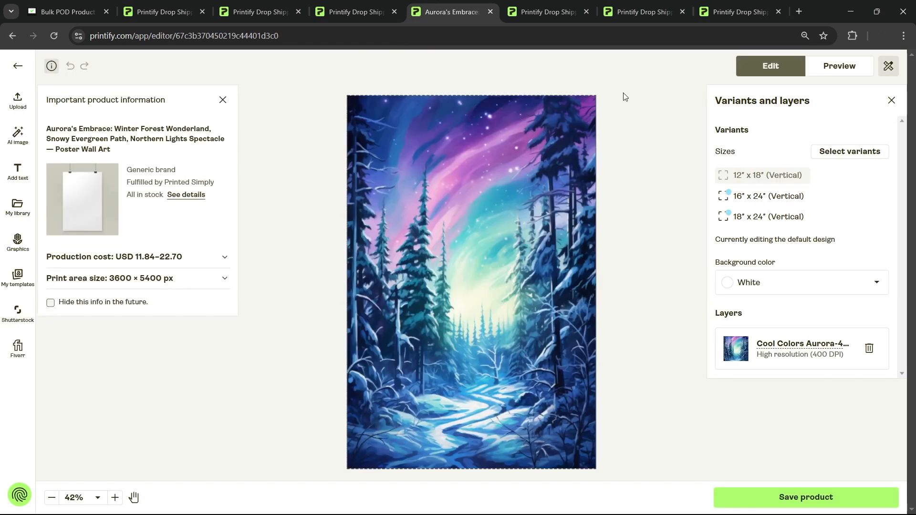
click(759, 217)
scroll(622, 279, up, 8)
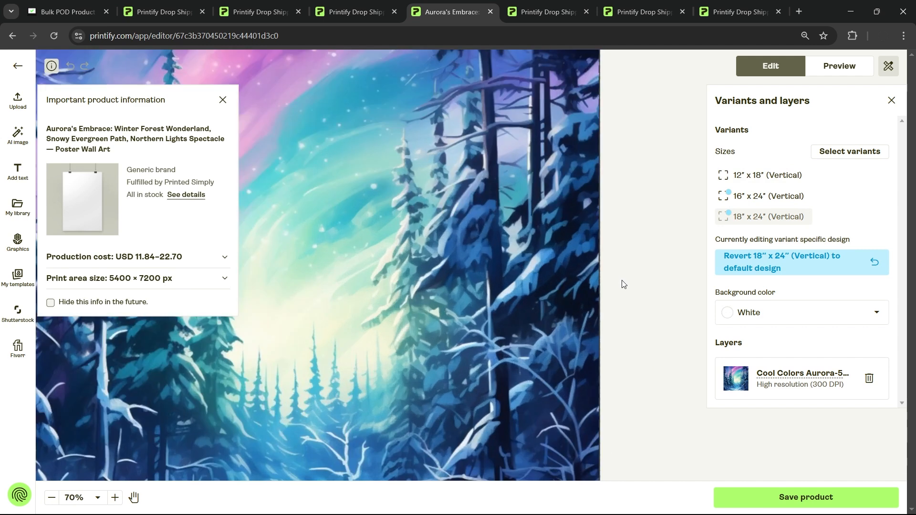
scroll(606, 280, down, 7)
scroll(606, 284, down, 3)
scroll(539, 310, up, 1)
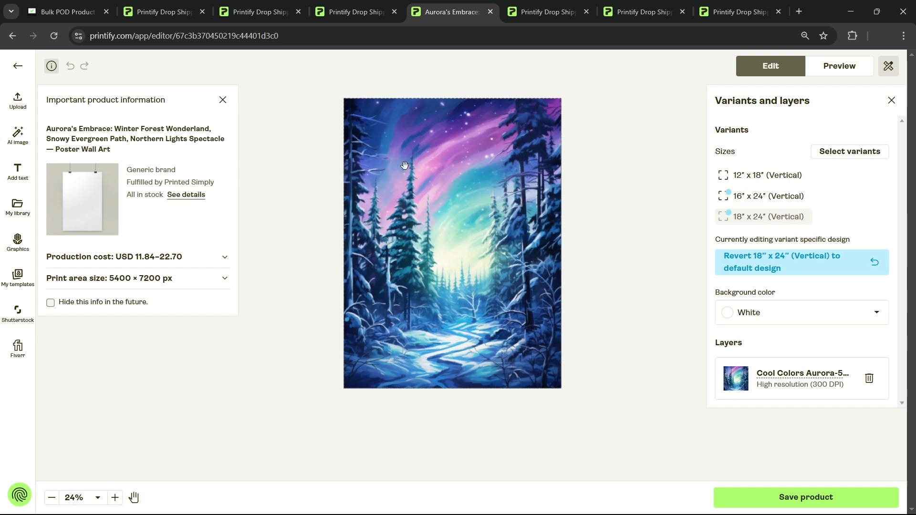
click(390, 173)
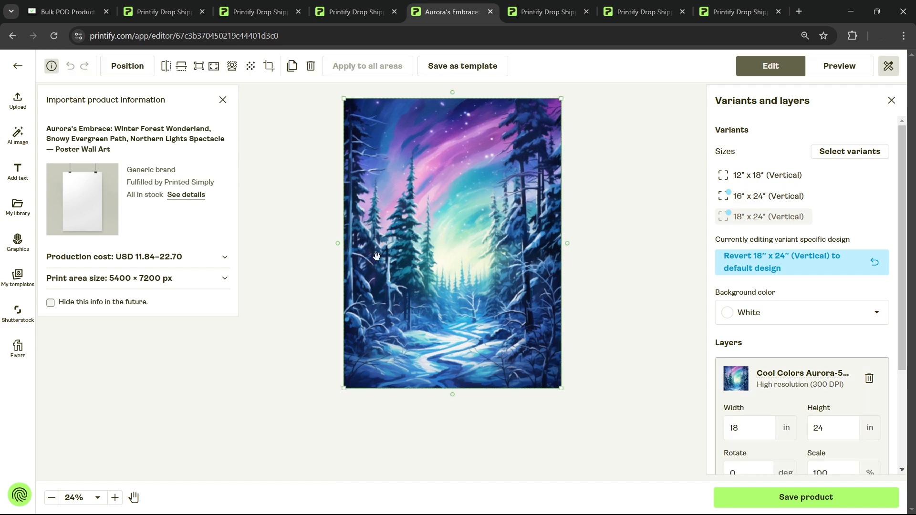
Check the image upscaling and stretching options in Bulk POD Product Creator, then return to the Aurora's Embrace design in Printify
key(ctrl+1)
scroll(552, 293, down, 3)
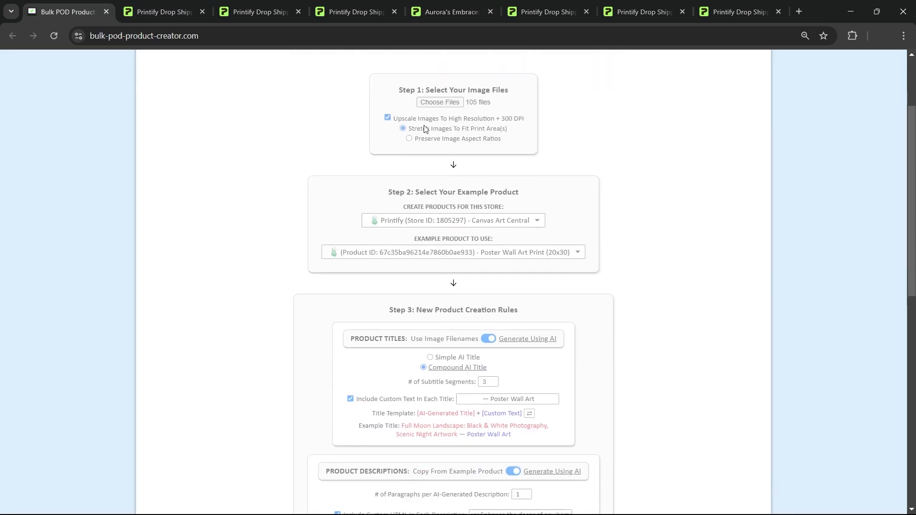
click(457, 14)
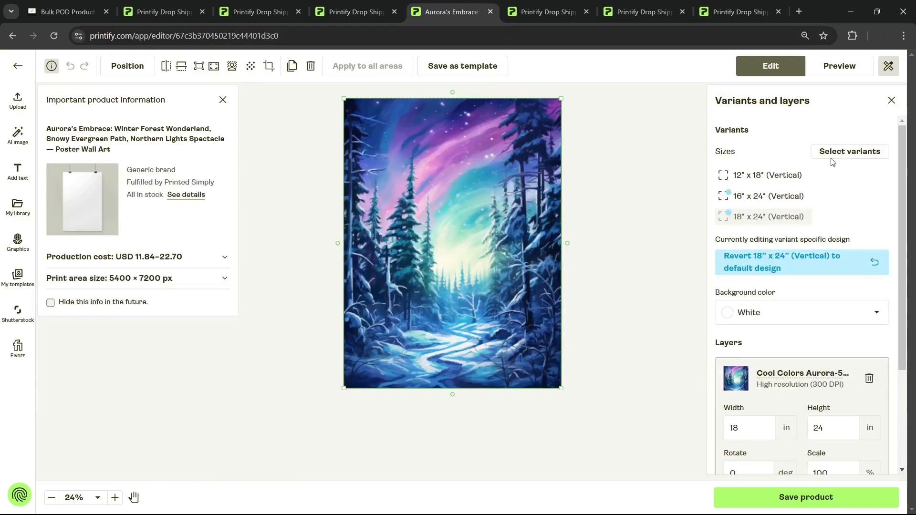
scroll(680, 277, up, 4)
scroll(596, 237, down, 5)
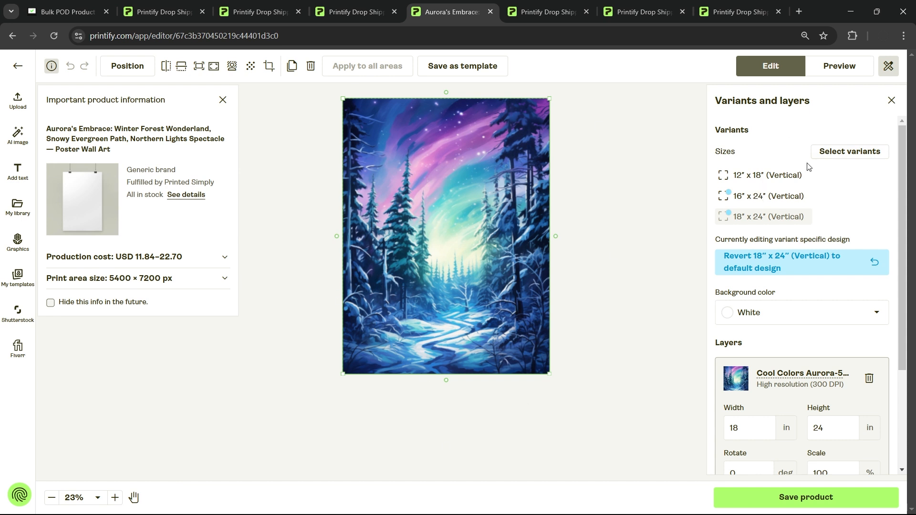
Compare the artwork fit across the 16" x 24", 18" x 24" and 12" x 18" vertical variants, and return to the product details
click(774, 201)
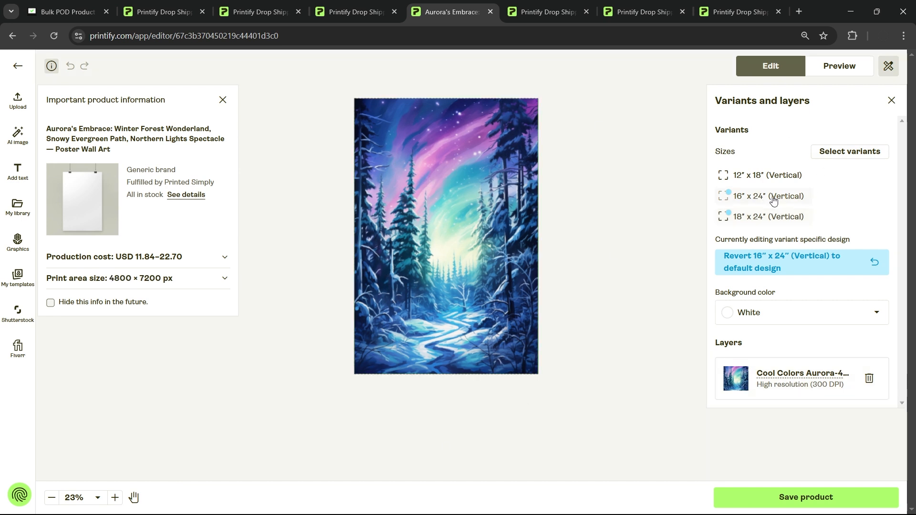
click(750, 221)
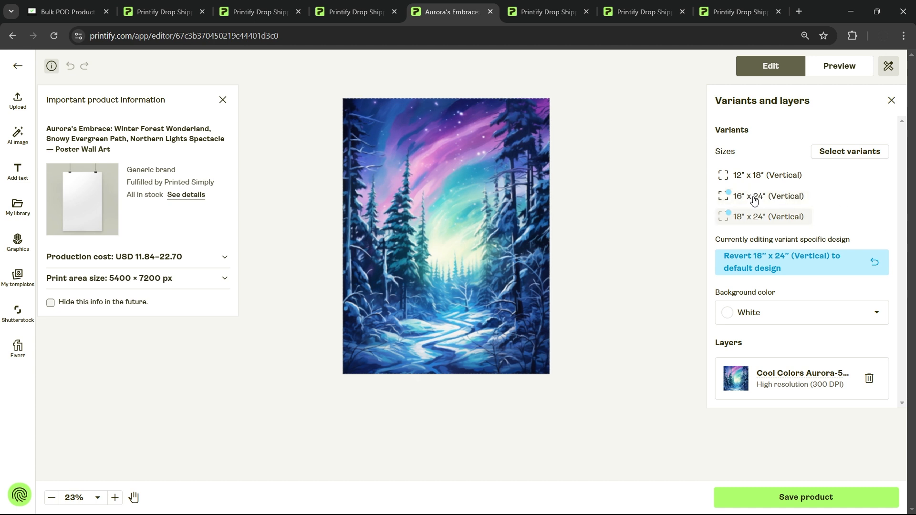
click(753, 201)
click(755, 215)
click(783, 202)
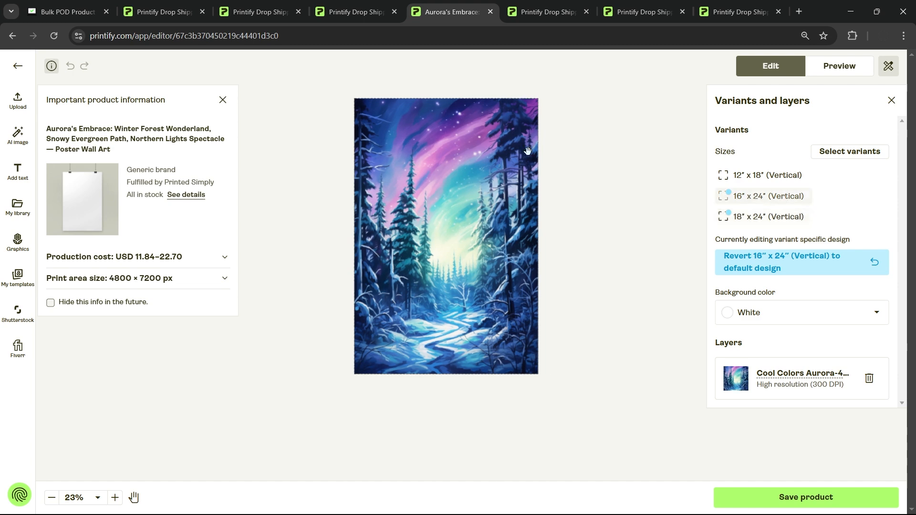
click(759, 176)
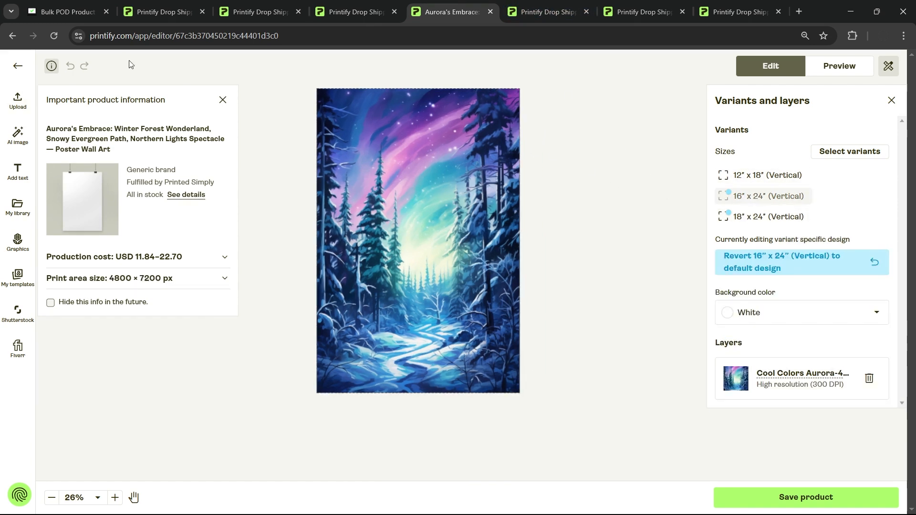
click(17, 65)
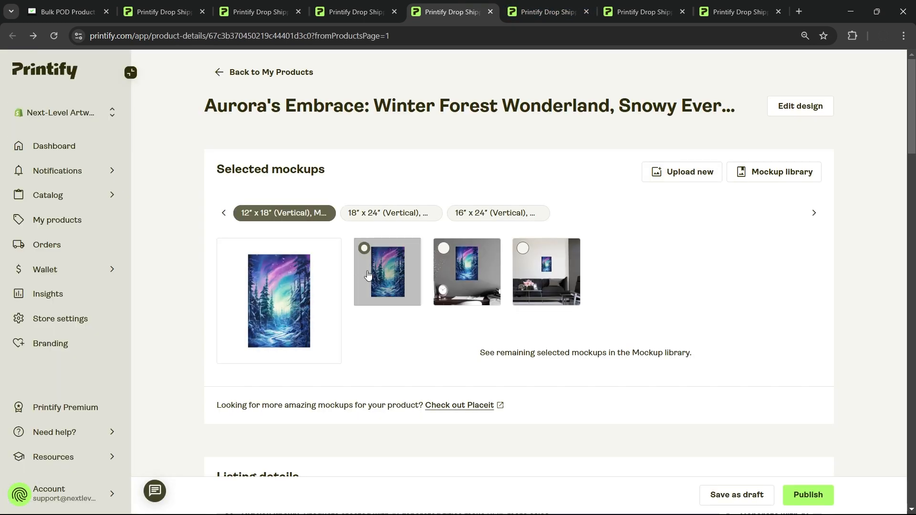
Examine the listing title by highlighting its "— Poster Wall Art" ending and its "Aurora's Embrace" opening
scroll(593, 174, down, 8)
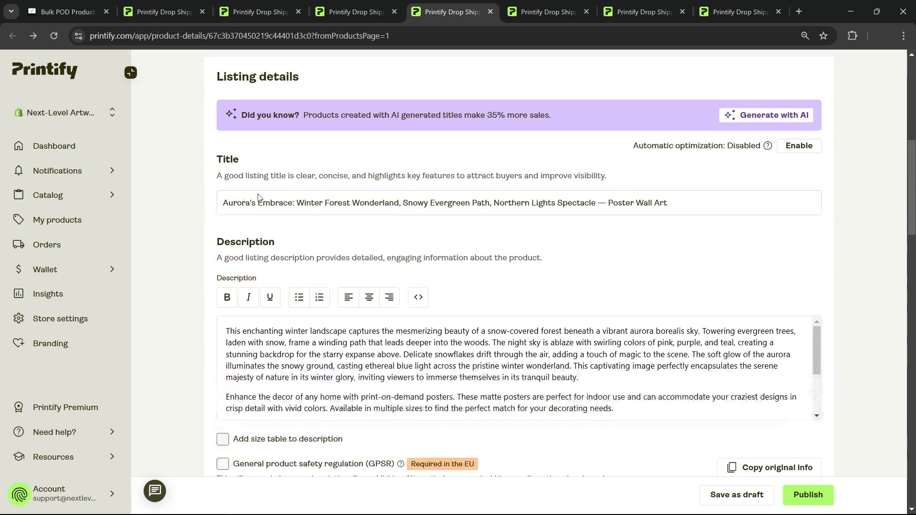
drag(668, 204, 596, 212)
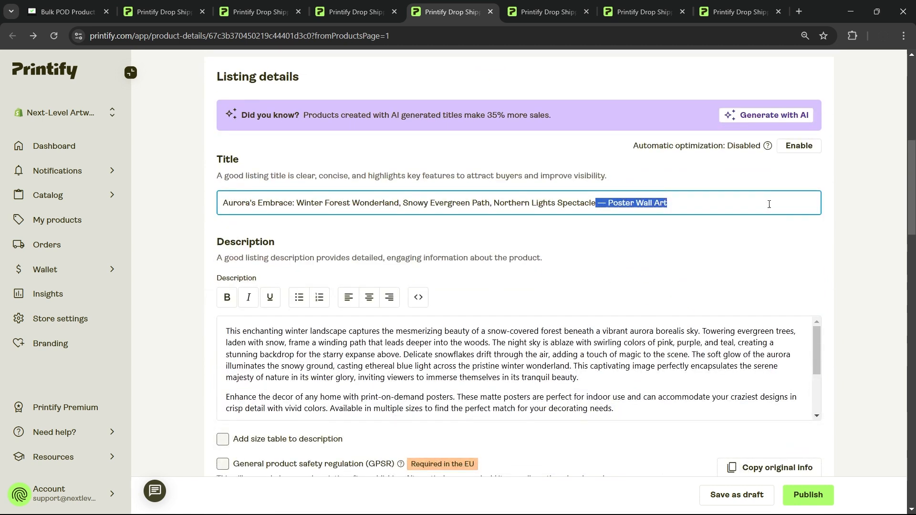
click(725, 207)
drag(669, 206, 596, 208)
drag(223, 206, 288, 206)
click(329, 221)
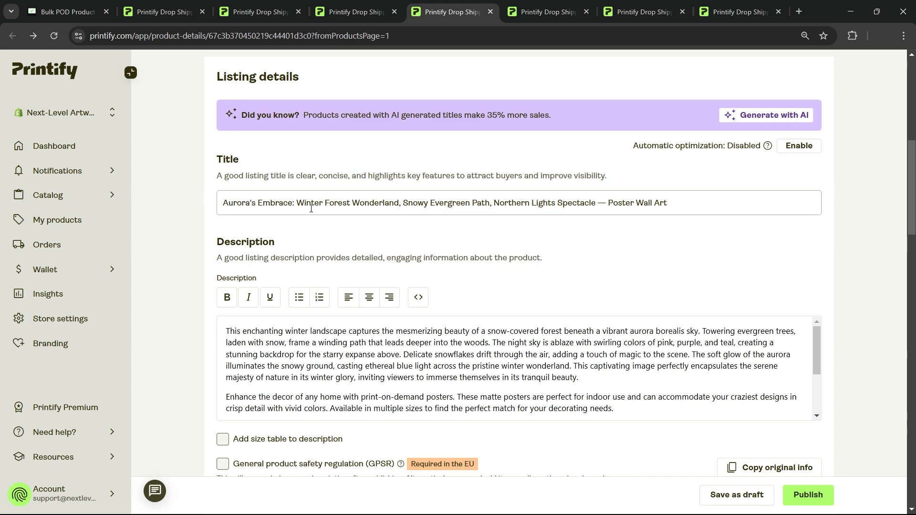
Check the poster mockups against the listing title, highlighting the "Aurora's Embrace:" portion and the full title
scroll(311, 208, up, 5)
scroll(316, 210, down, 4)
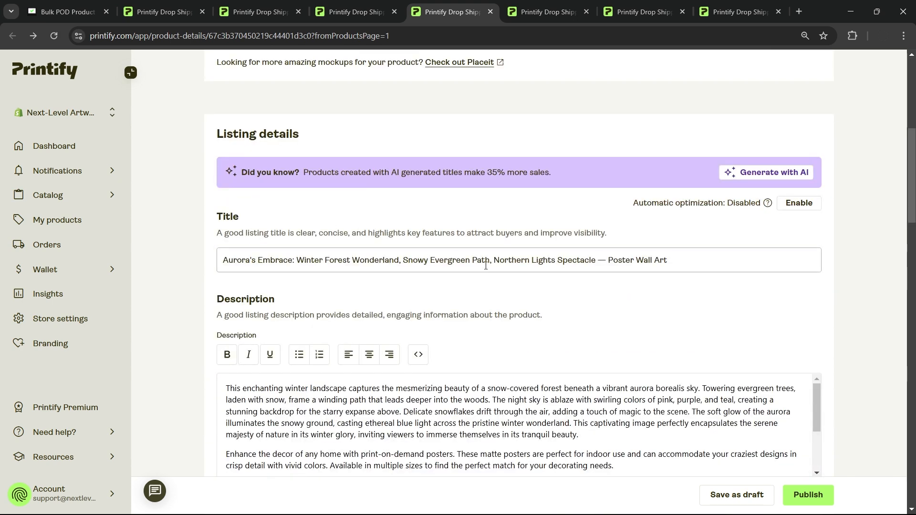
scroll(594, 279, up, 6)
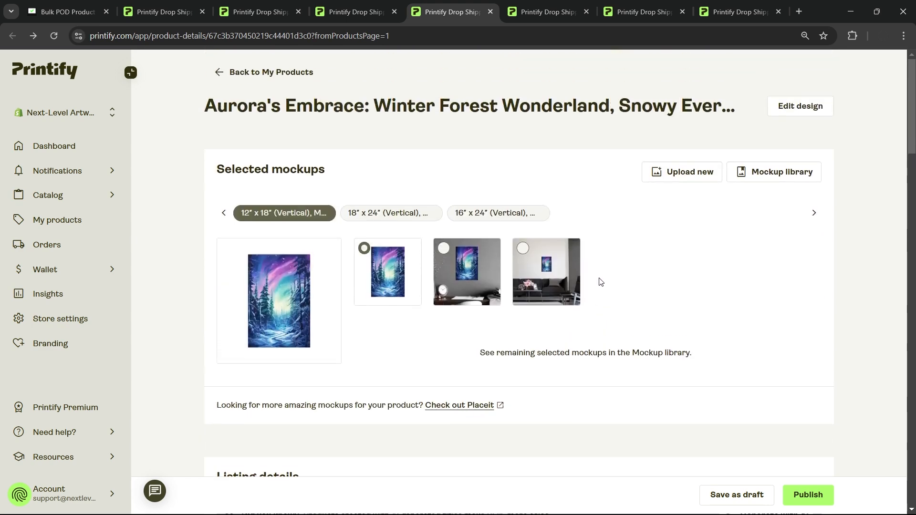
right_click(356, 328)
click(624, 246)
scroll(391, 245, down, 6)
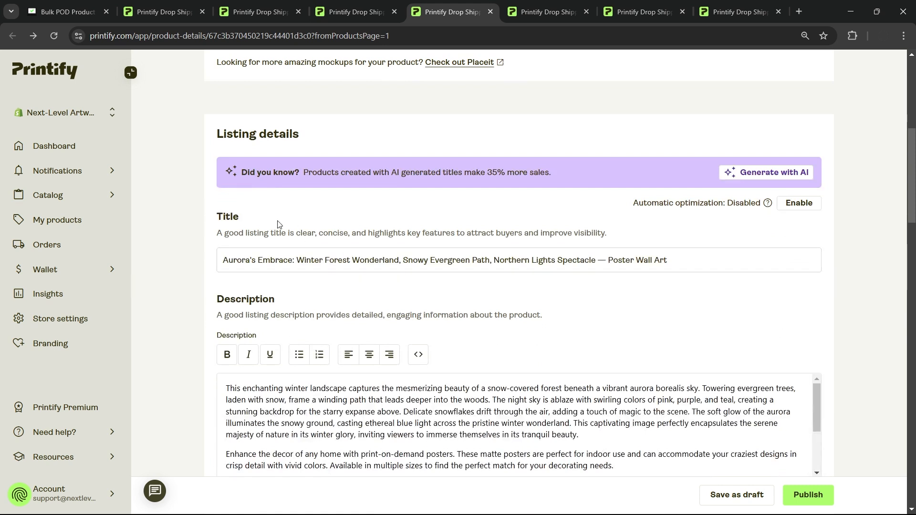
drag(295, 260, 235, 266)
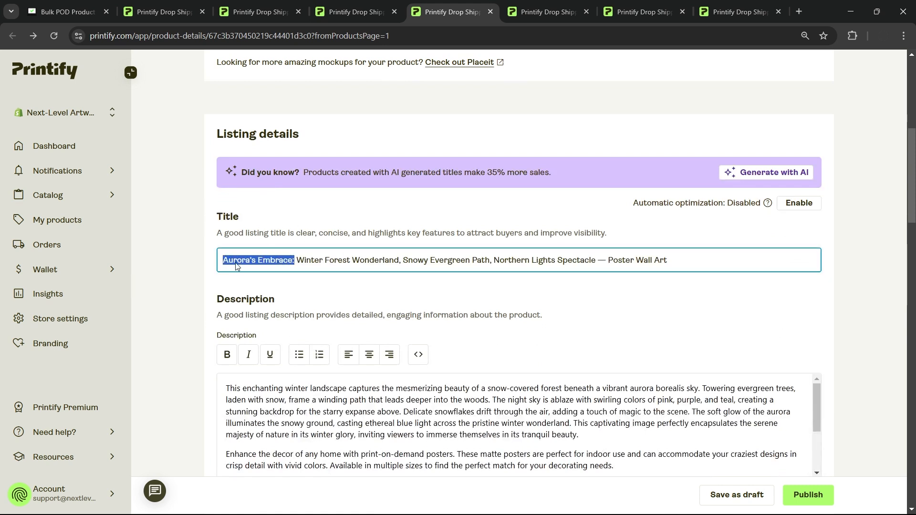
click(345, 265)
triple_click(362, 261)
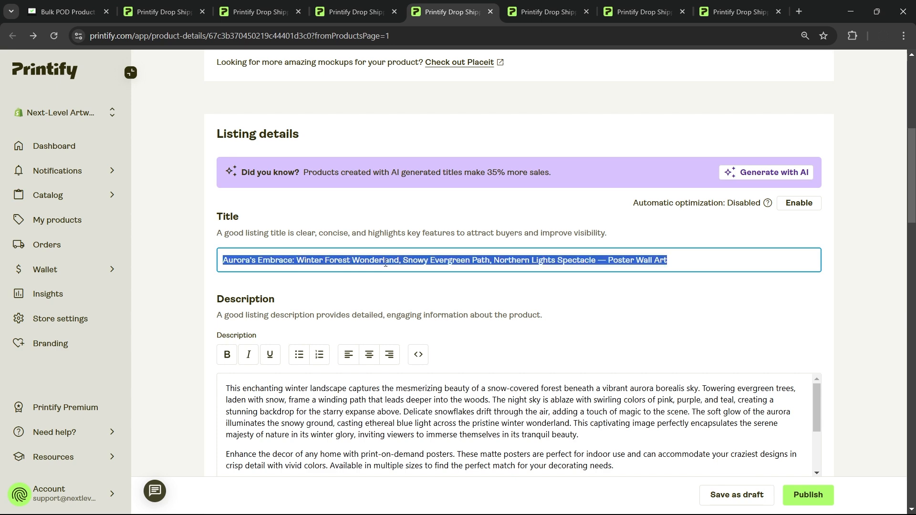
Review the selected mockups again alongside the listing's title and description
scroll(477, 291, up, 5)
scroll(476, 291, up, 3)
scroll(476, 327, down, 5)
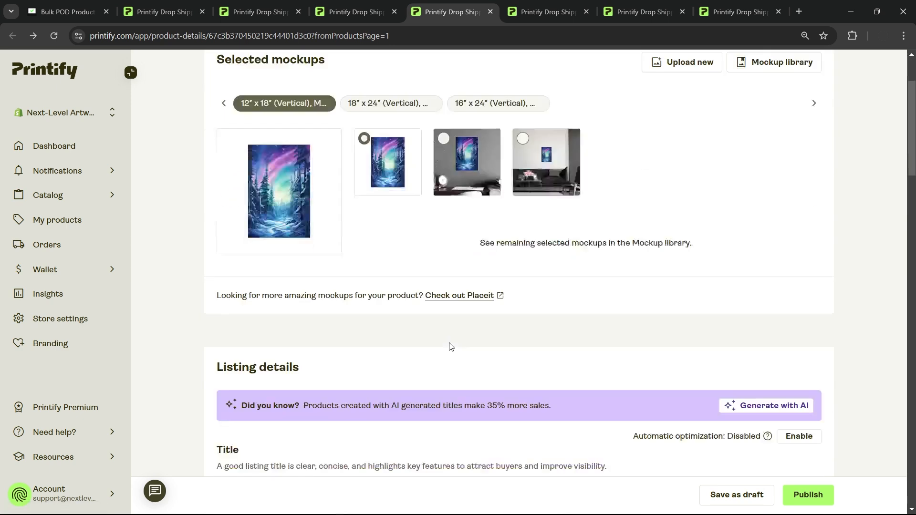
scroll(519, 262, down, 3)
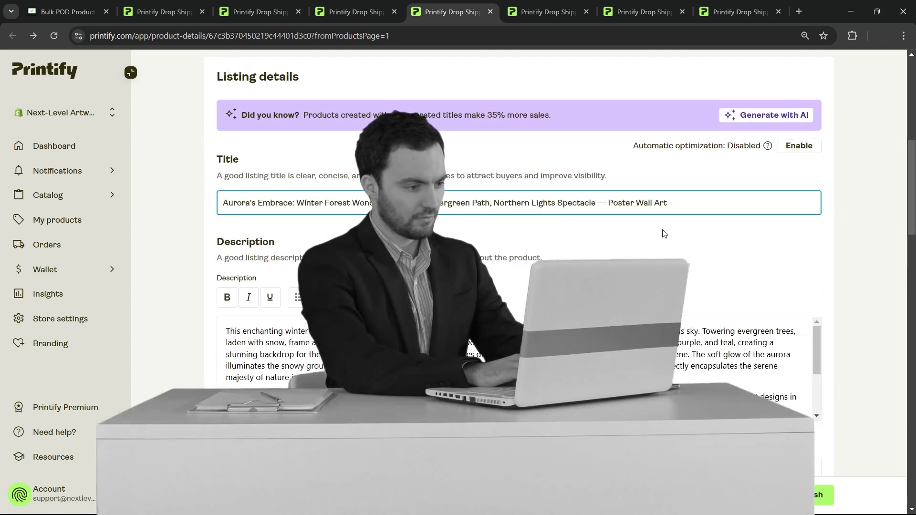
scroll(517, 245, up, 5)
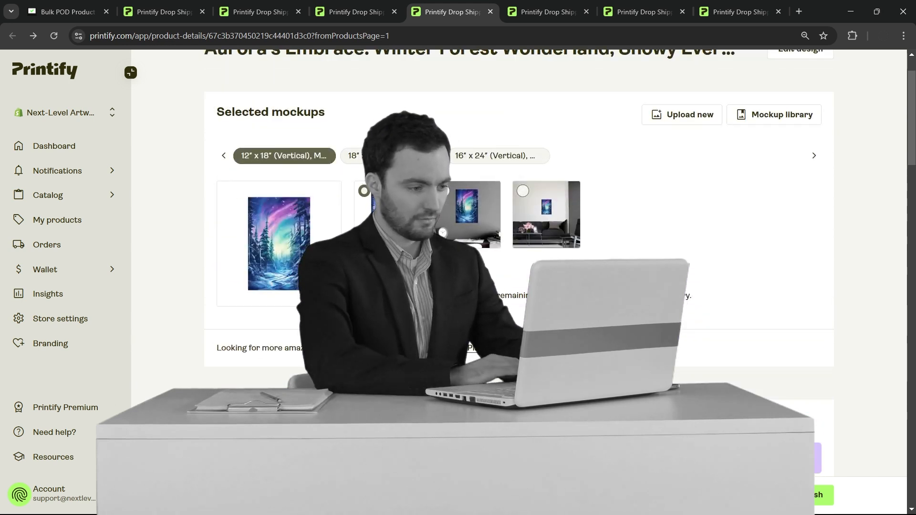
scroll(411, 277, down, 3)
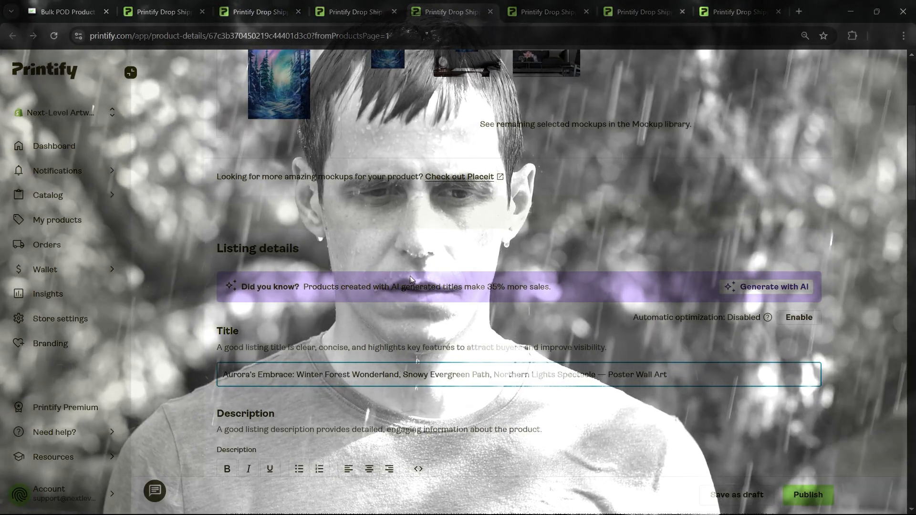
scroll(411, 286, down, 1)
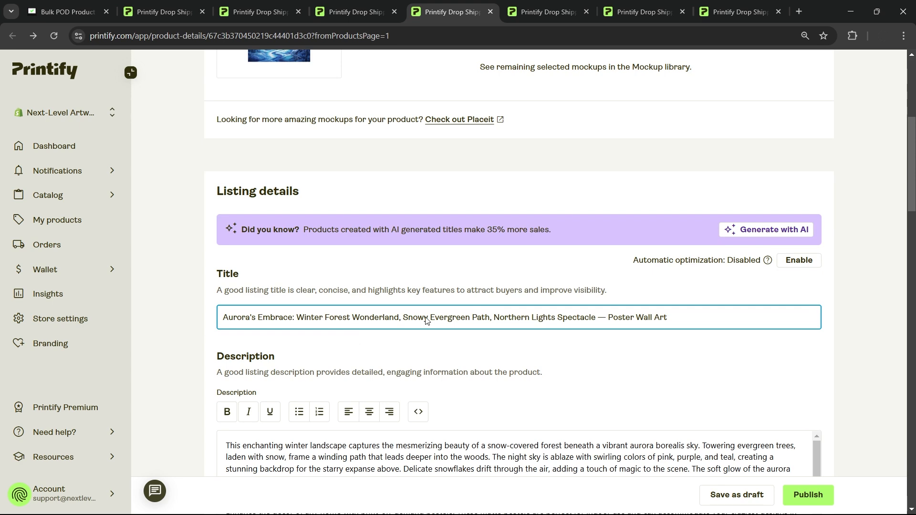
Examine the Aurora's Embrace listing title, highlighting its "— Poster Wall Art" ending and the wording before it
scroll(707, 295, up, 3)
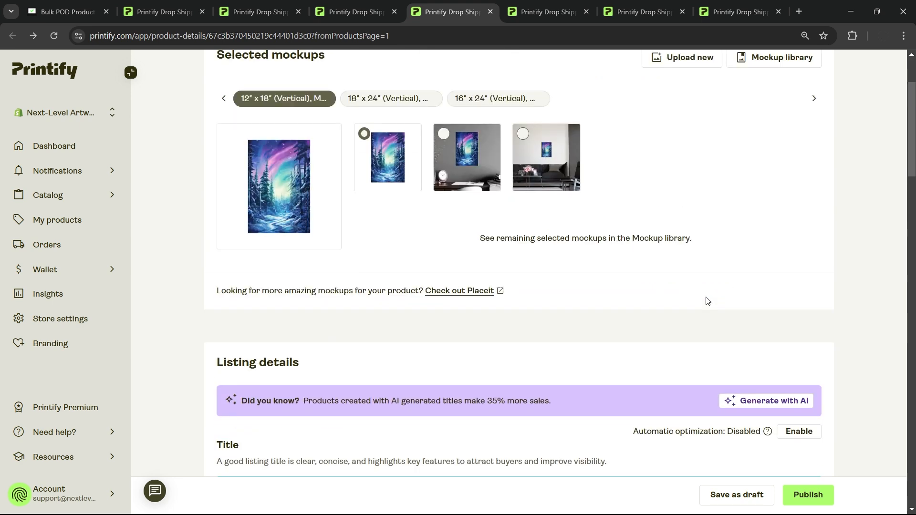
drag(669, 376, 598, 378)
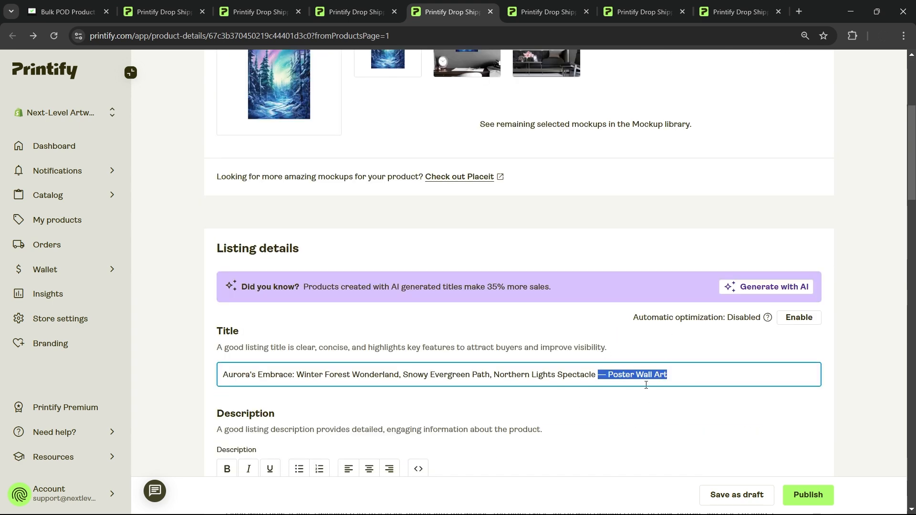
drag(691, 375, 608, 379)
double_click(593, 373)
drag(550, 349, 367, 351)
triple_click(552, 374)
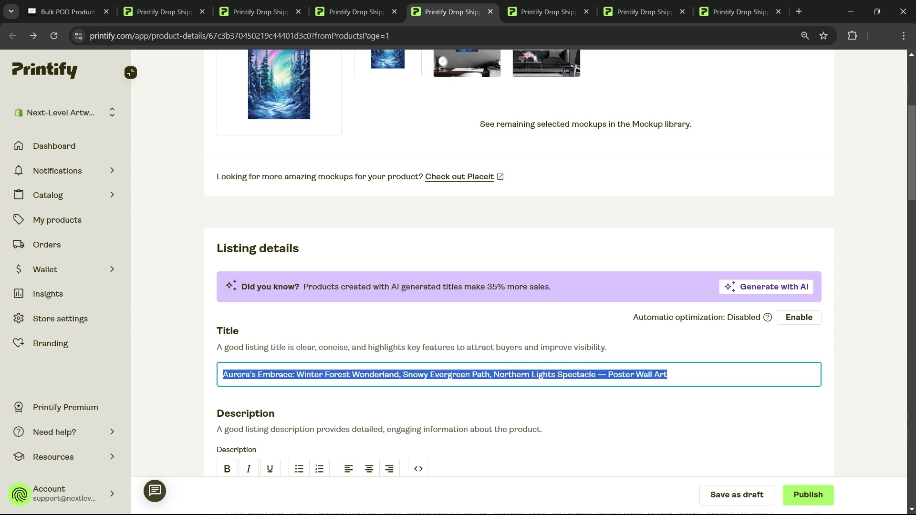
drag(595, 374, 131, 371)
click(530, 375)
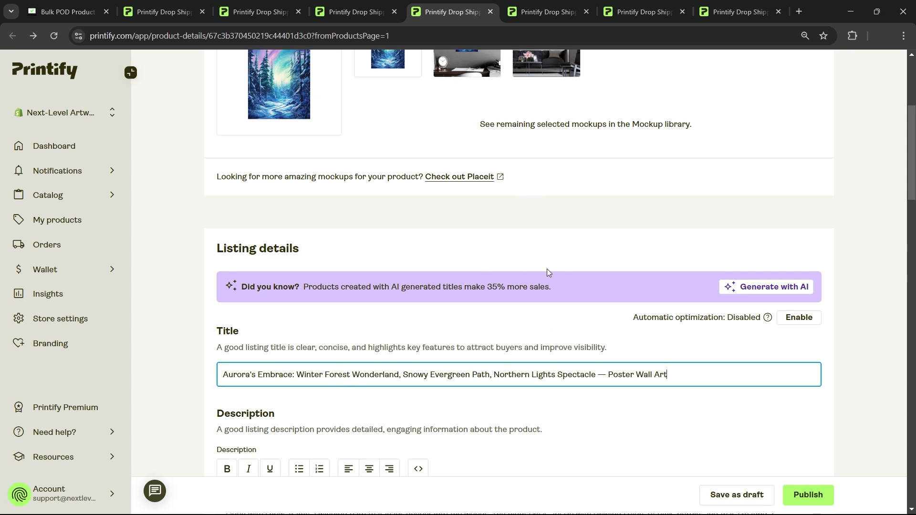
Review the mockups and description, highlighting the product details text and the opening paragraph about the winter landscape
scroll(578, 281, up, 5)
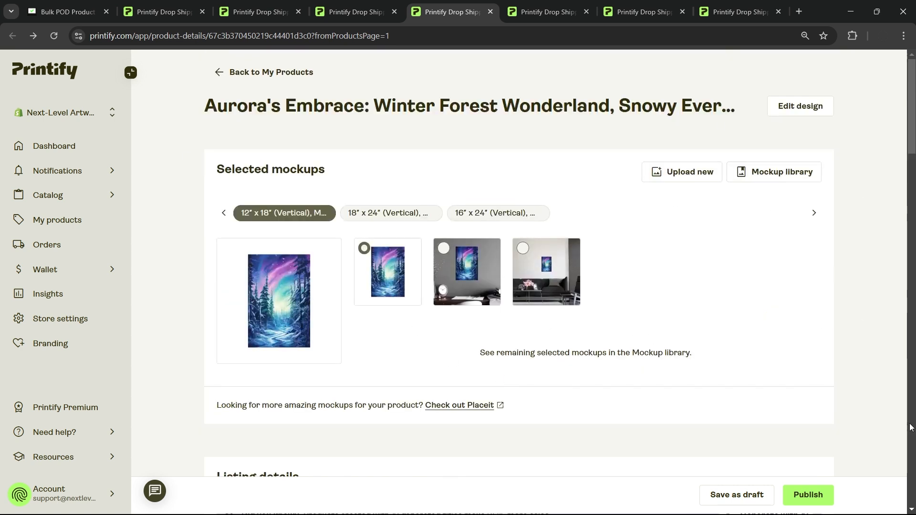
scroll(640, 259, down, 8)
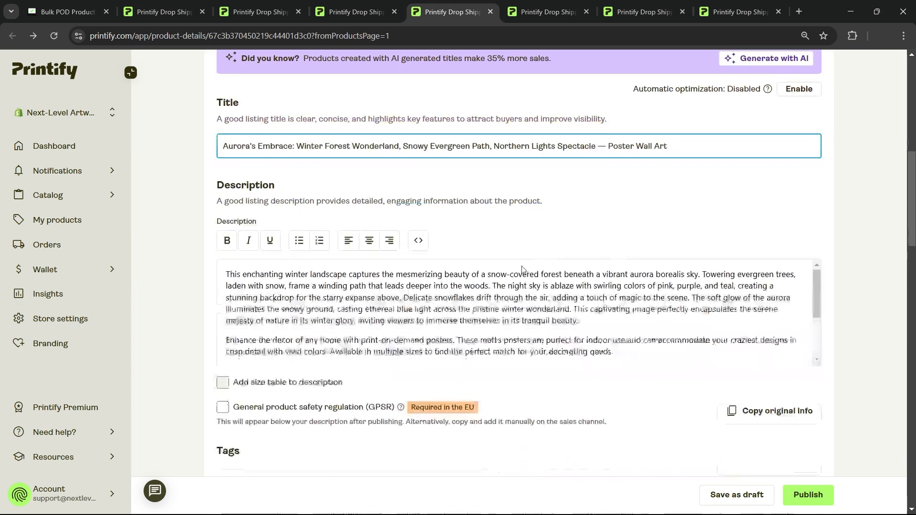
scroll(496, 309, down, 2)
scroll(497, 309, down, 3)
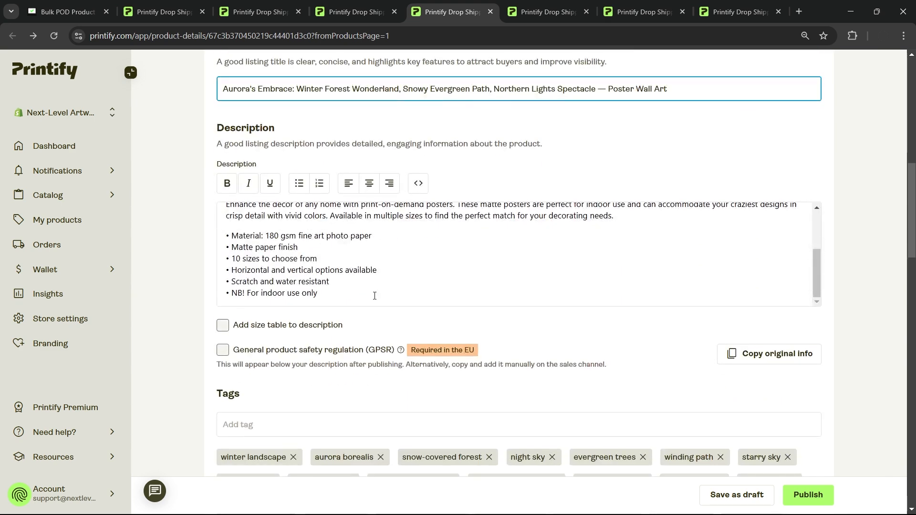
drag(374, 292, 221, 284)
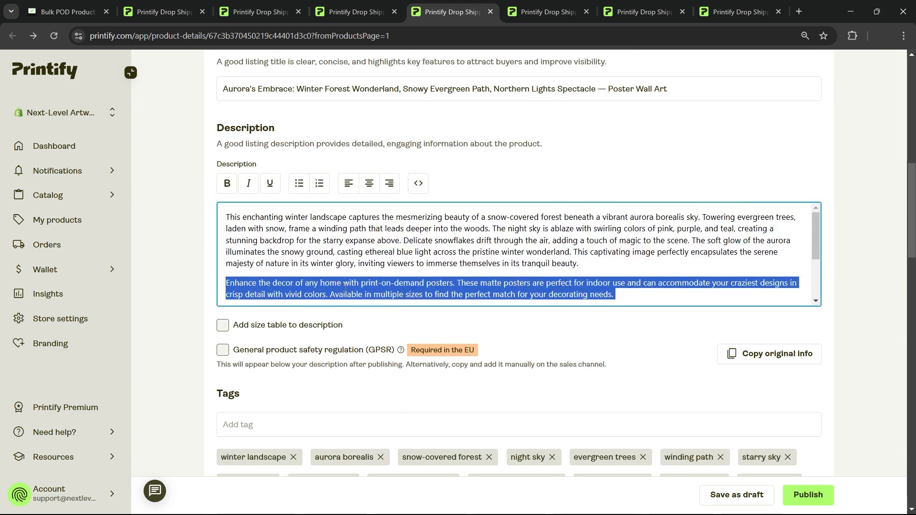
drag(583, 273, 96, 196)
click(548, 244)
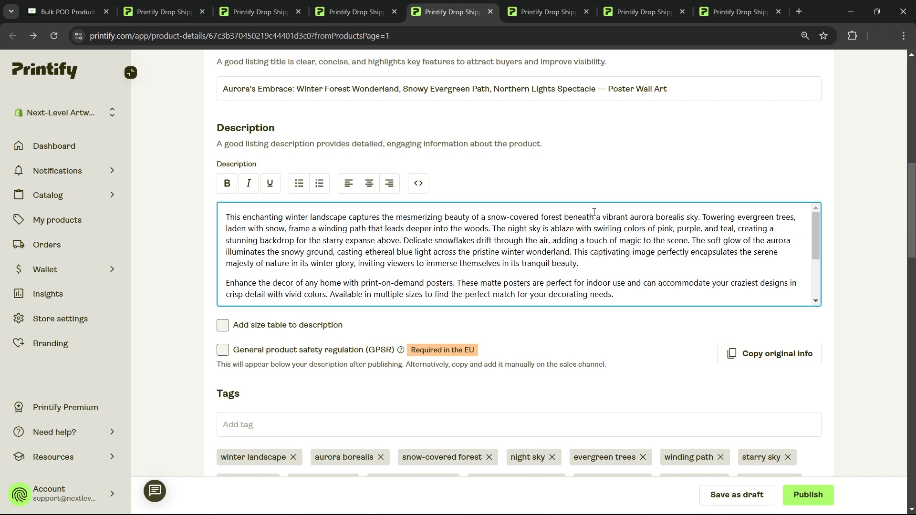
Compare the description with the artwork, highlighting "Towering evergreen trees" and the phrase "Delicate snowflakes drift through the air"
scroll(749, 200, up, 10)
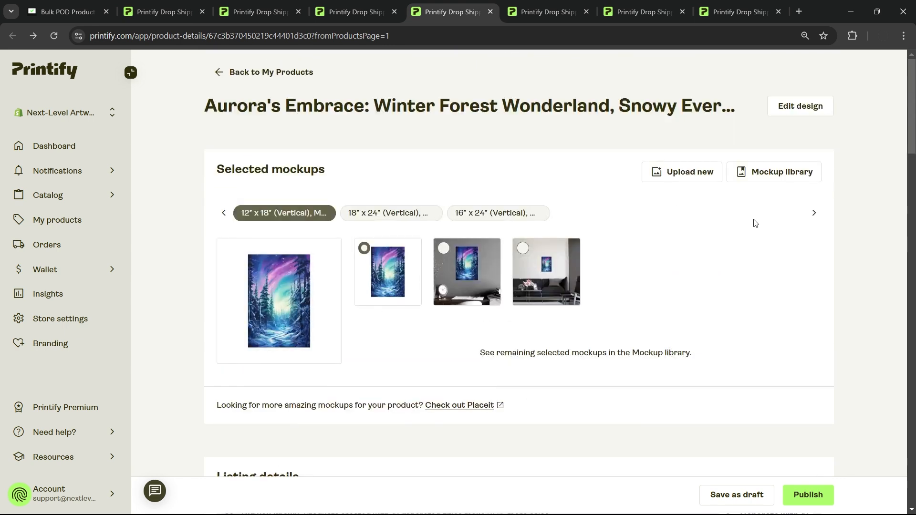
scroll(657, 259, down, 8)
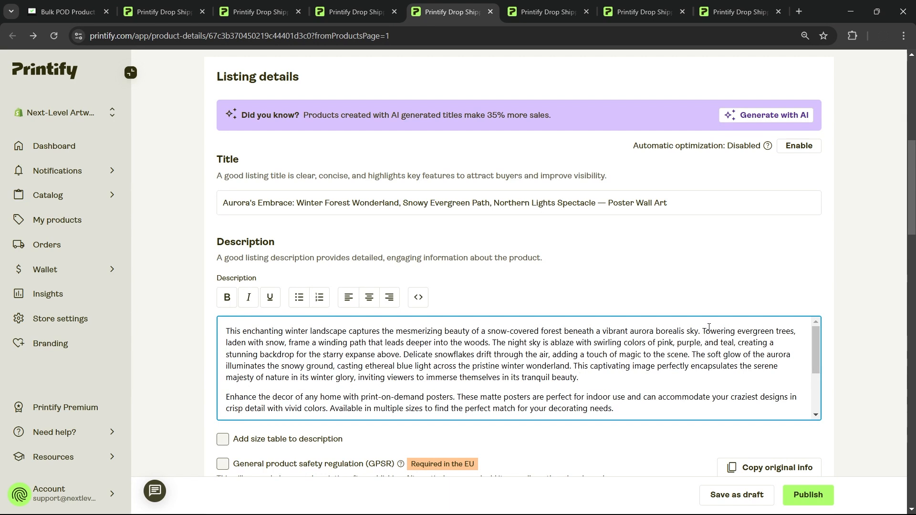
drag(703, 330, 813, 329)
click(641, 370)
drag(404, 355, 549, 354)
click(618, 374)
Check the Aurora's Embrace mockups once more against the description's opening paragraph
scroll(660, 353, up, 8)
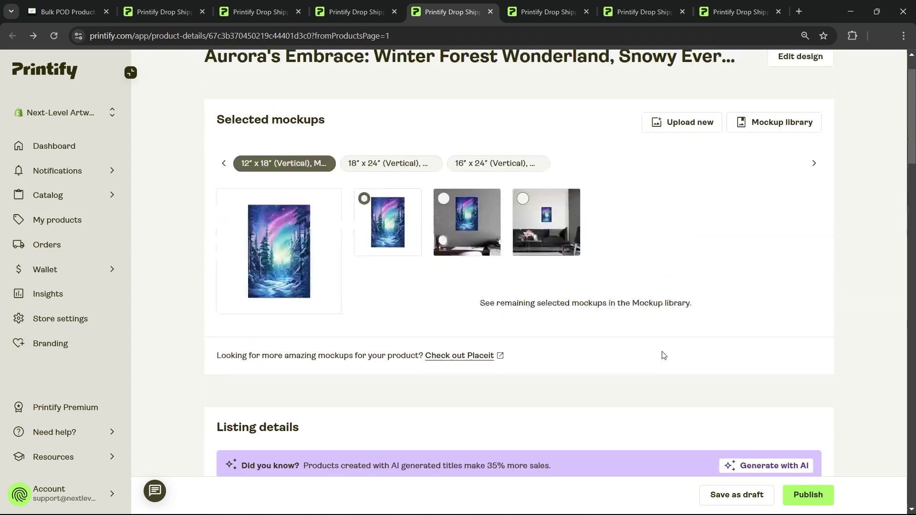
scroll(674, 292, down, 6)
scroll(673, 349, down, 4)
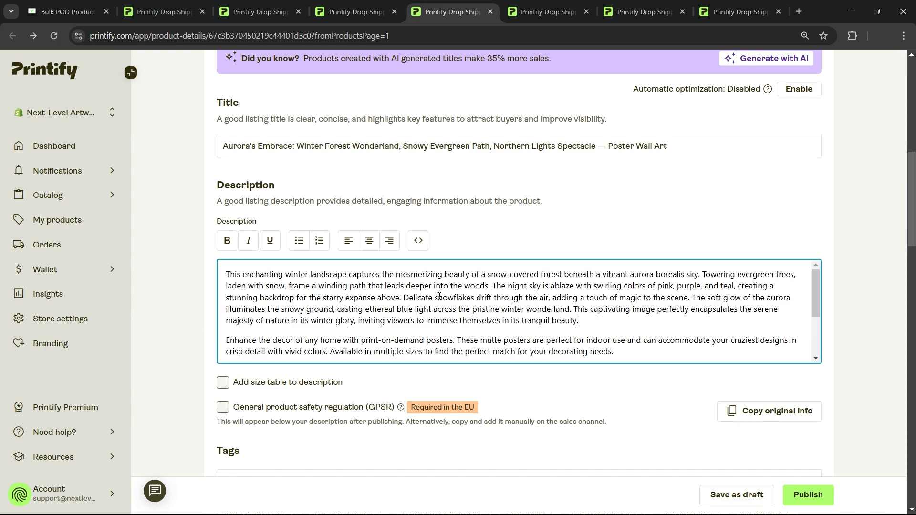
scroll(452, 286, up, 8)
Compare the tags of the Aurora's Embrace listing with those of the next two created poster listings
scroll(448, 296, down, 10)
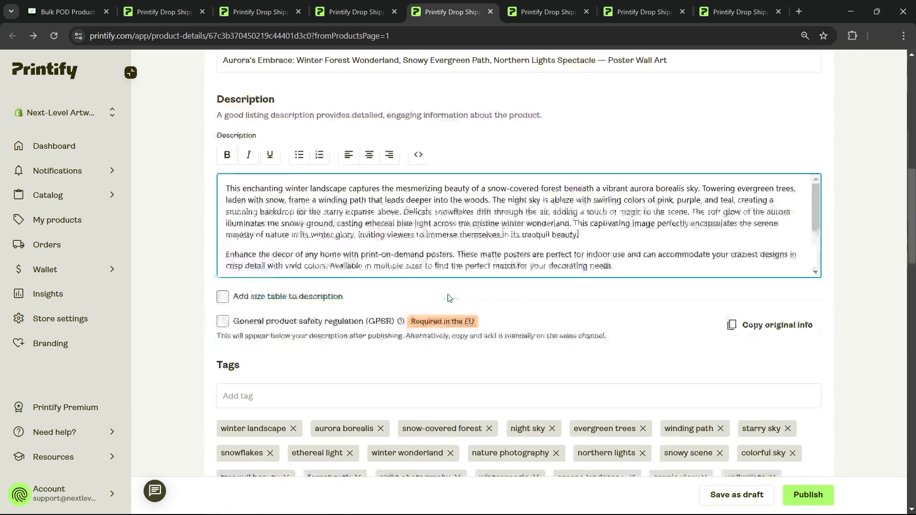
scroll(661, 216, down, 7)
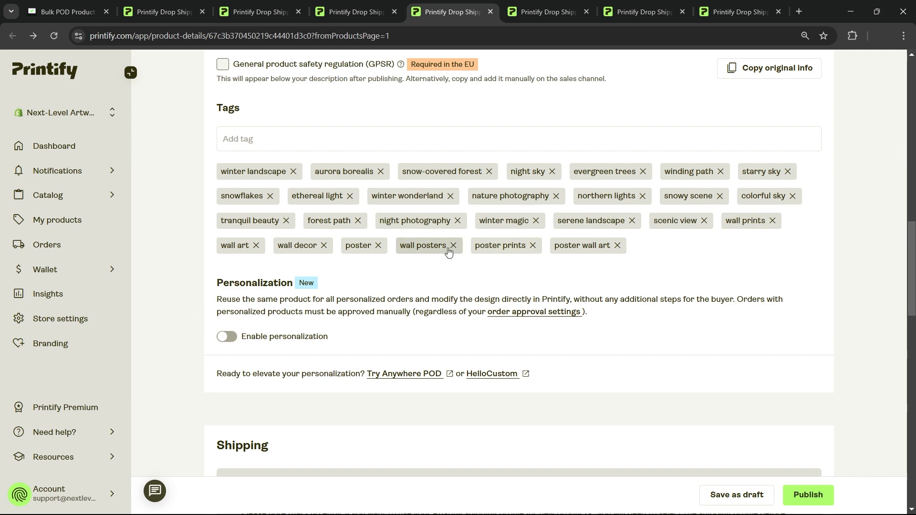
key(ctrl+Tab)
scroll(572, 323, down, 10)
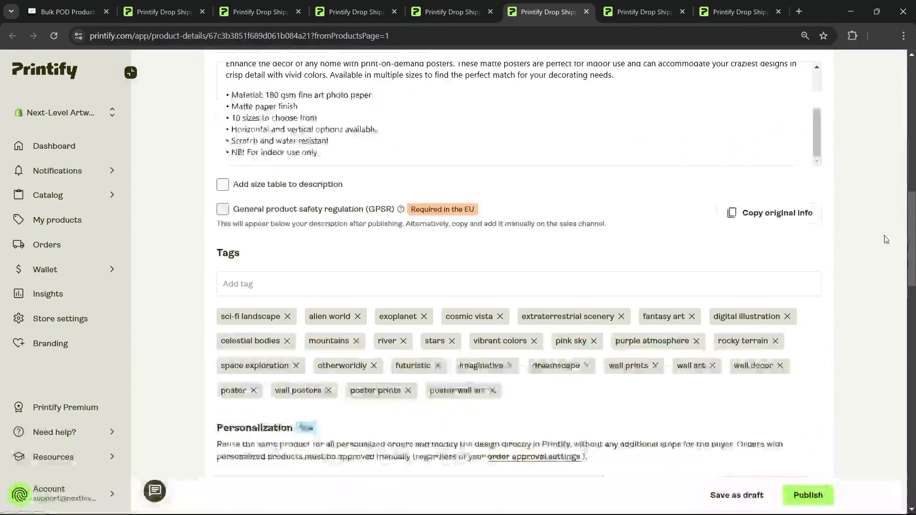
scroll(736, 151, up, 1)
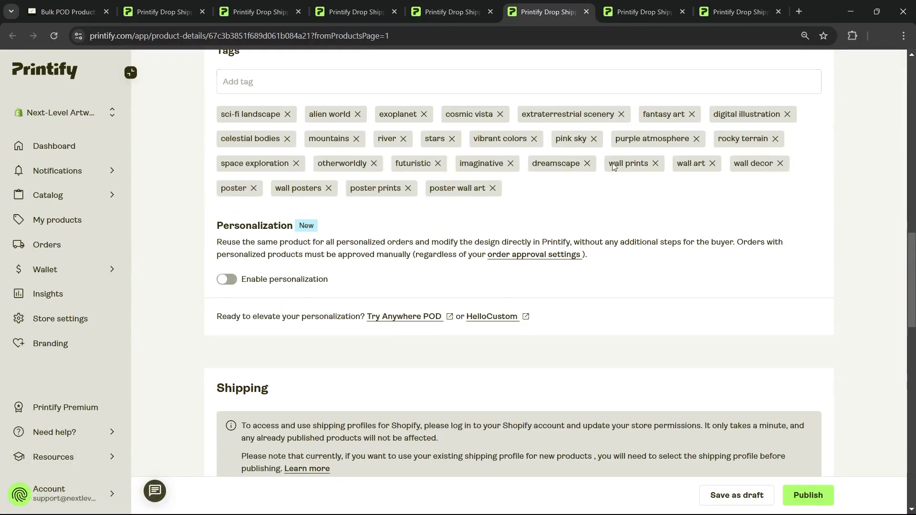
click(627, 10)
scroll(857, 197, down, 8)
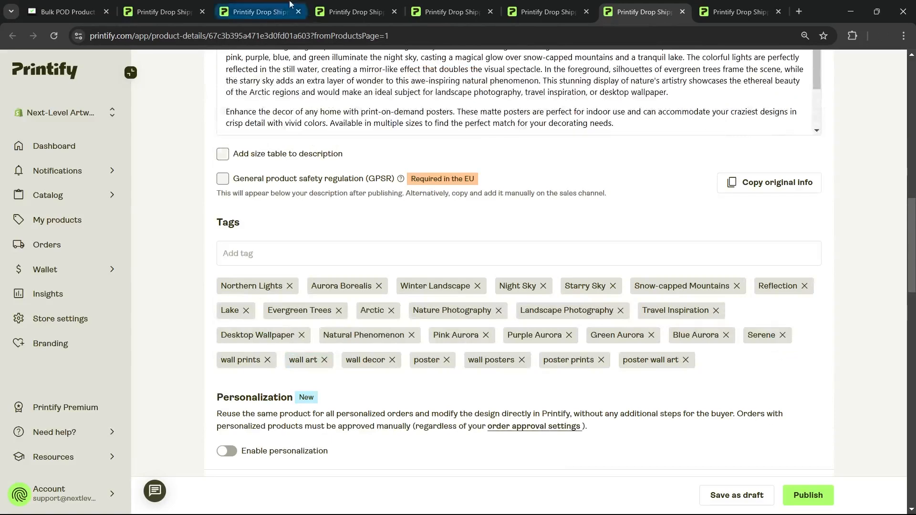
Switch to Bulk POD Product Creator and check the product tag rules and the operation's progress
key(ctrl+1)
scroll(670, 194, down, 5)
scroll(669, 194, down, 8)
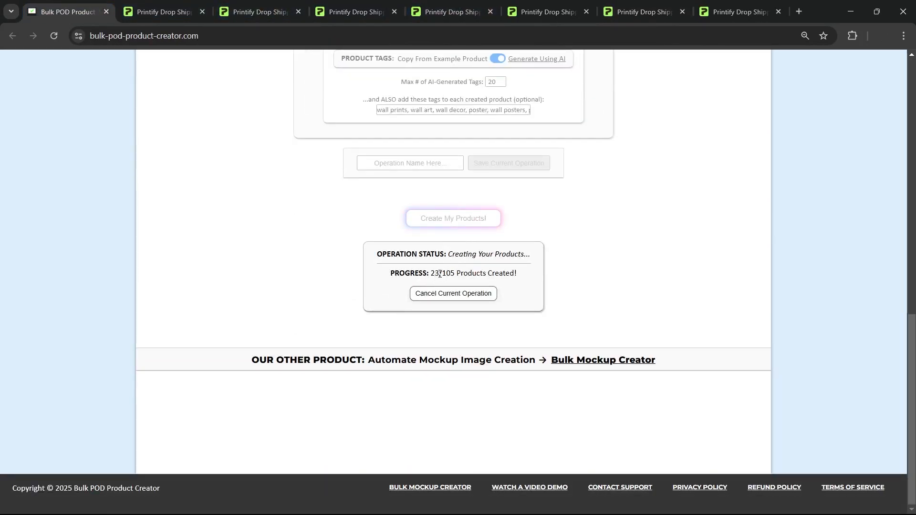
Switch to the Celestial Serenity listing in Printify and review its mockups, title and description
key(ctrl+5)
scroll(394, 276, up, 10)
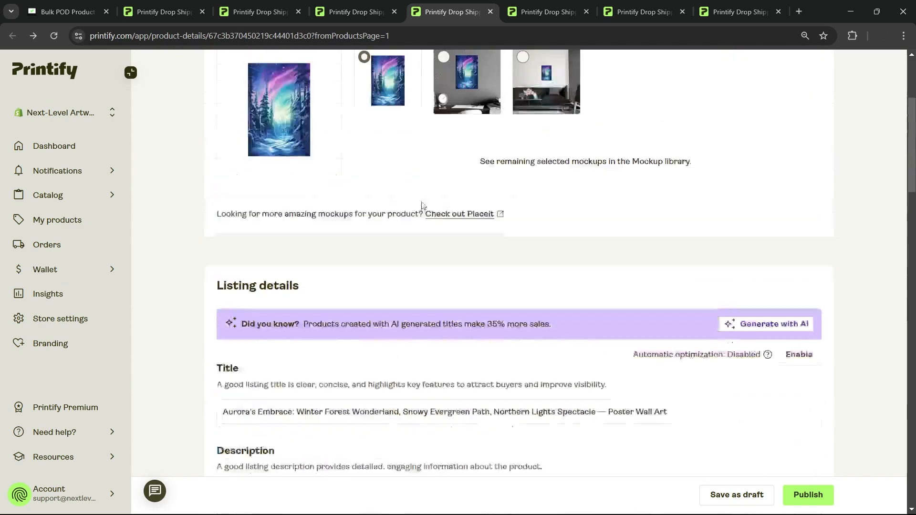
key(ctrl+6)
scroll(394, 276, up, 10)
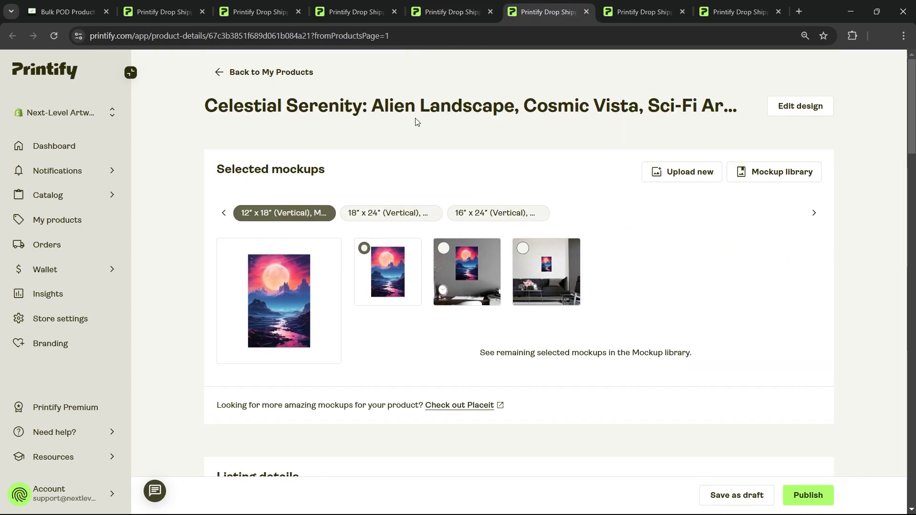
scroll(188, 148, down, 7)
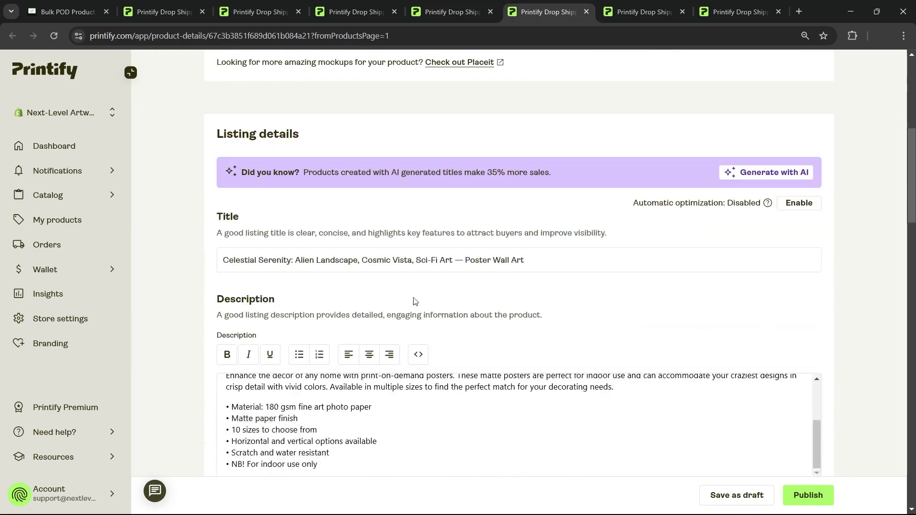
click(455, 260)
scroll(564, 294, down, 1)
click(755, 351)
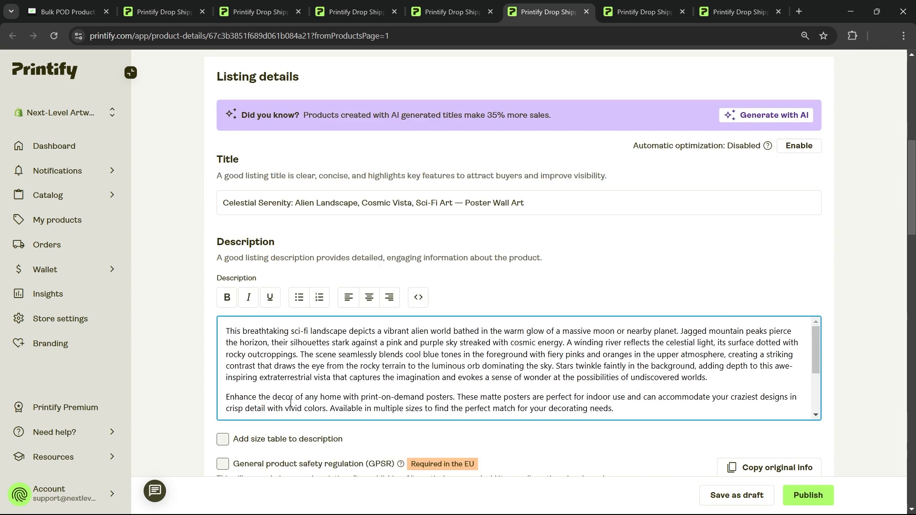
scroll(191, 232, down, 1)
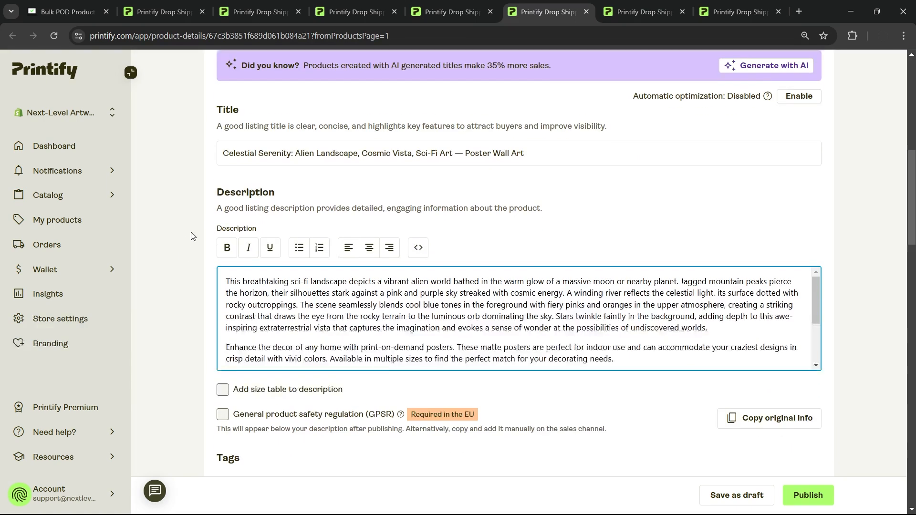
Enlarge the Celestial Serenity listing's main 12" x 18" vertical mockup to inspect the artwork, and close the preview
scroll(176, 186, up, 10)
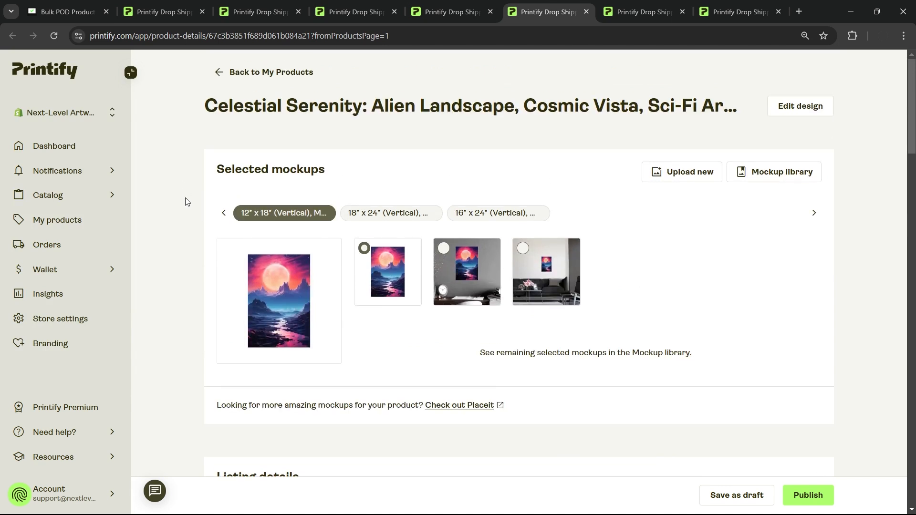
click(281, 283)
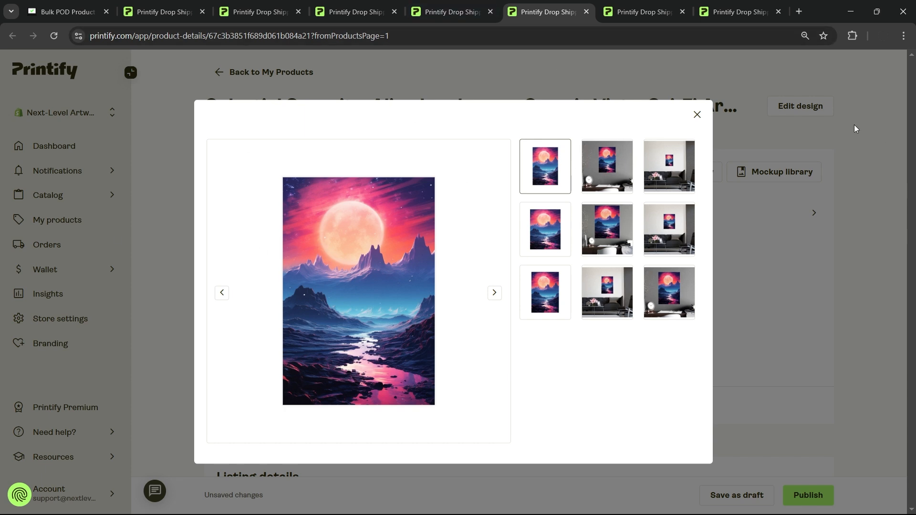
click(697, 115)
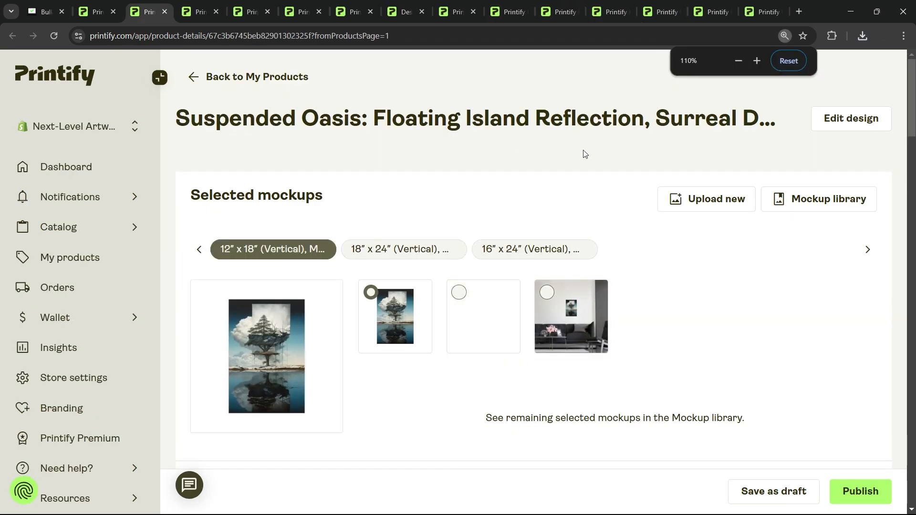
Compare the Suspended Oasis poster's mockups with its listing title and description
scroll(489, 156, down, 1)
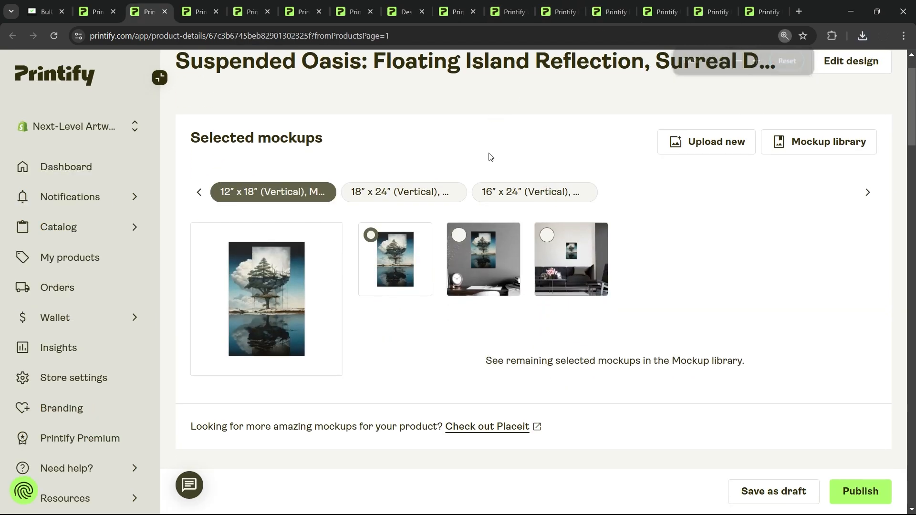
scroll(520, 234, down, 6)
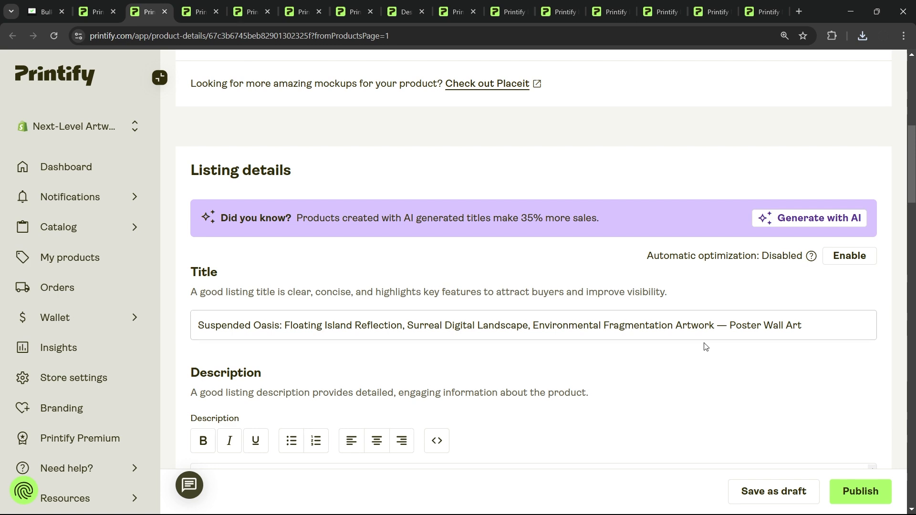
scroll(703, 344, up, 8)
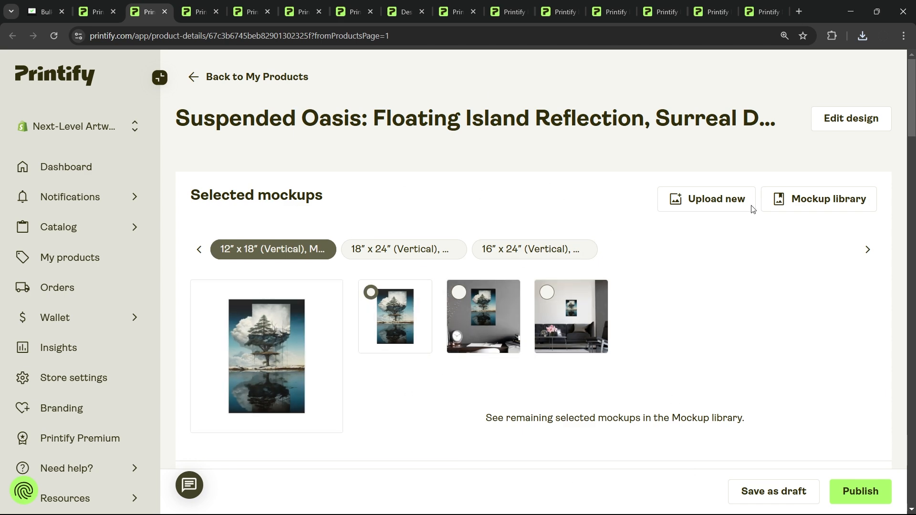
scroll(546, 288, down, 10)
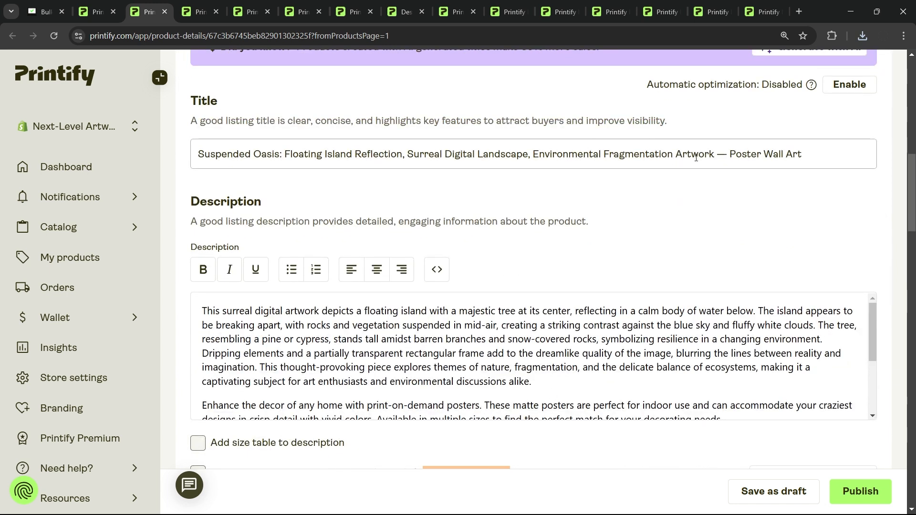
Examine the Suspended Oasis title's "Environmental Fragmentation Artwork" segment and the description's opening paragraph by highlighting them
drag(716, 155, 534, 175)
drag(621, 386, 96, 313)
click(572, 372)
triple_click(531, 380)
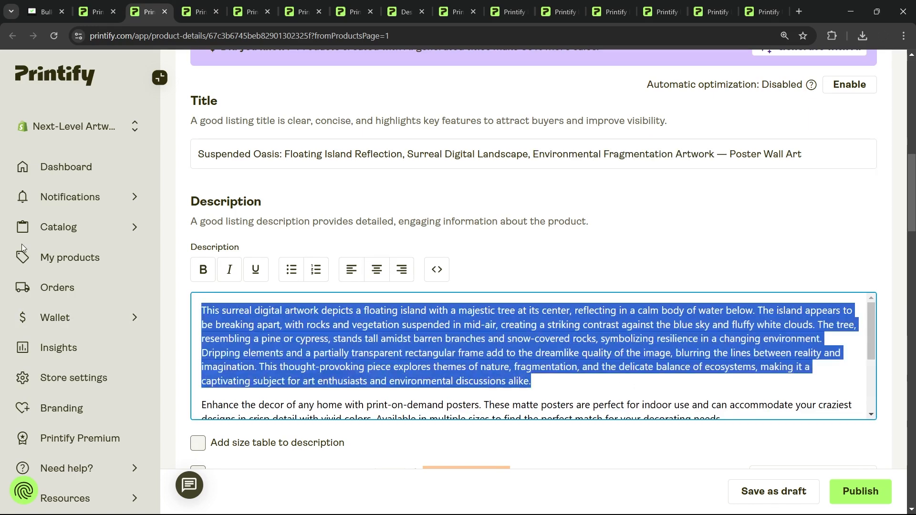
click(529, 380)
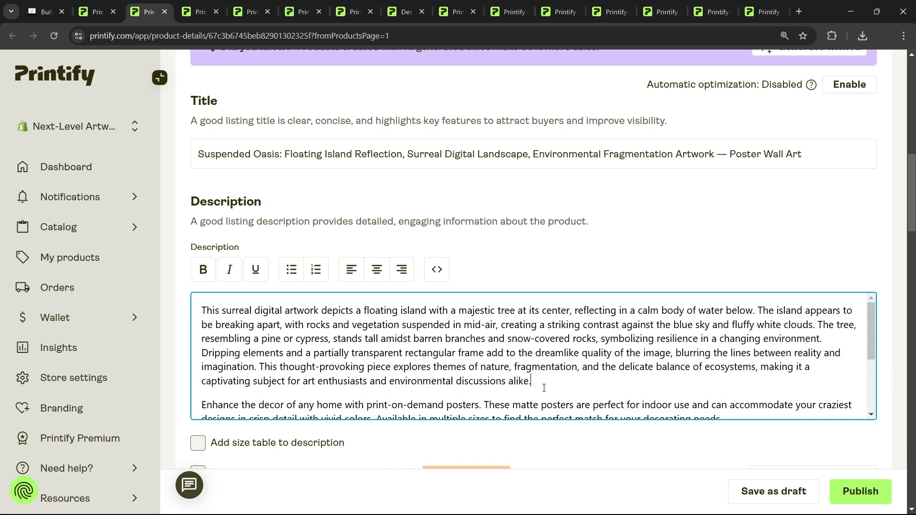
Return to Bulk POD Product Creator and review the running operation's progress, image files, example product and title rules
click(38, 11)
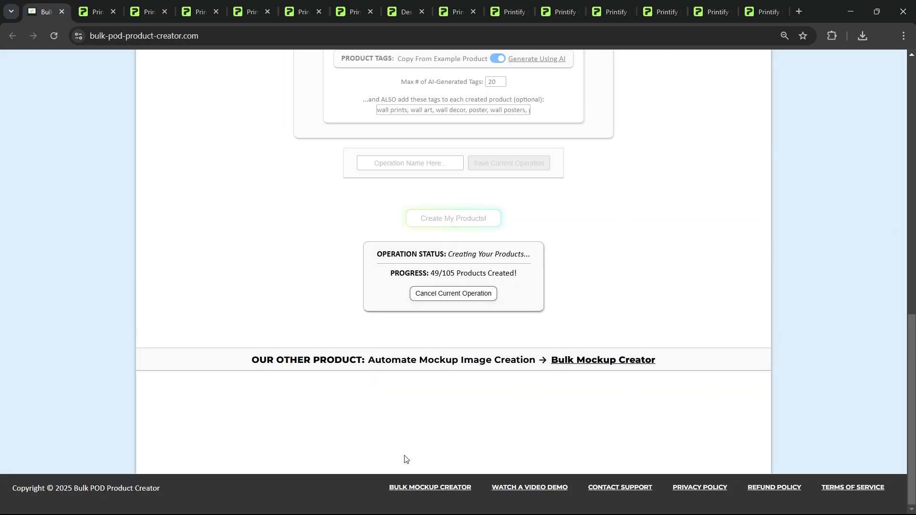
scroll(280, 158, up, 15)
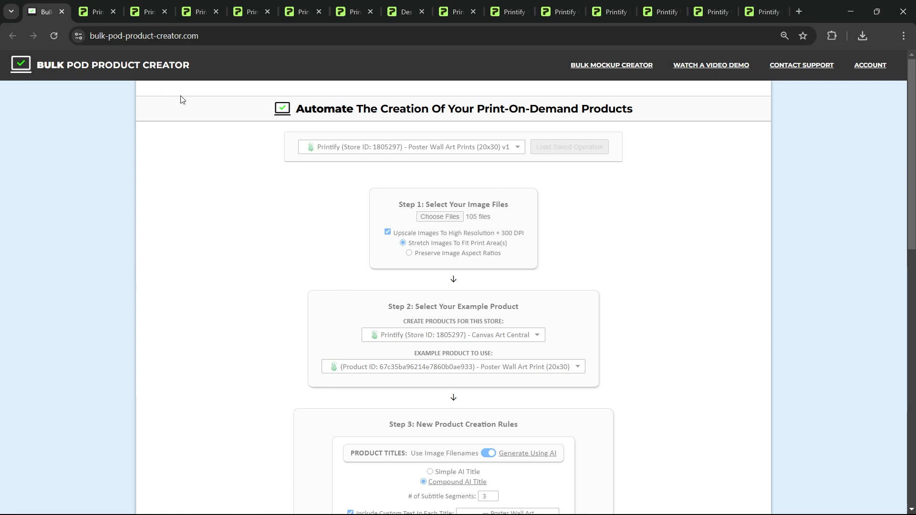
scroll(662, 169, down, 2)
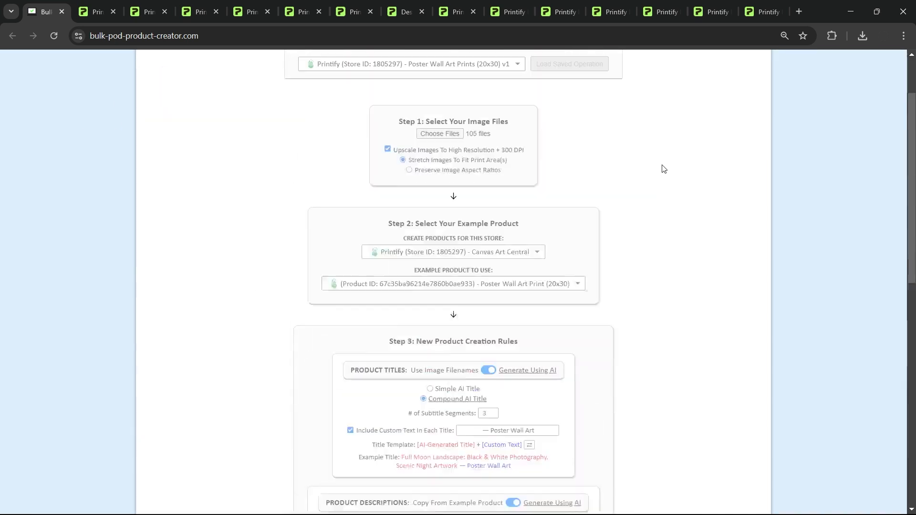
scroll(663, 170, up, 2)
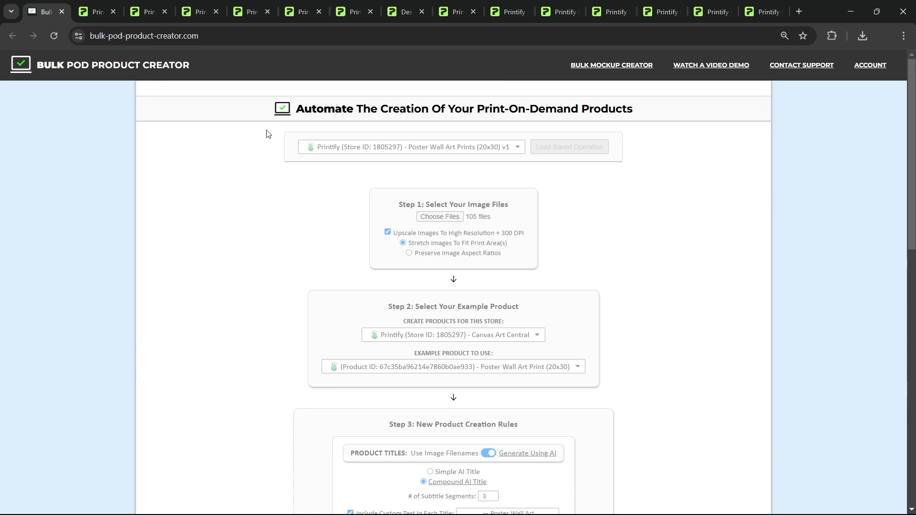